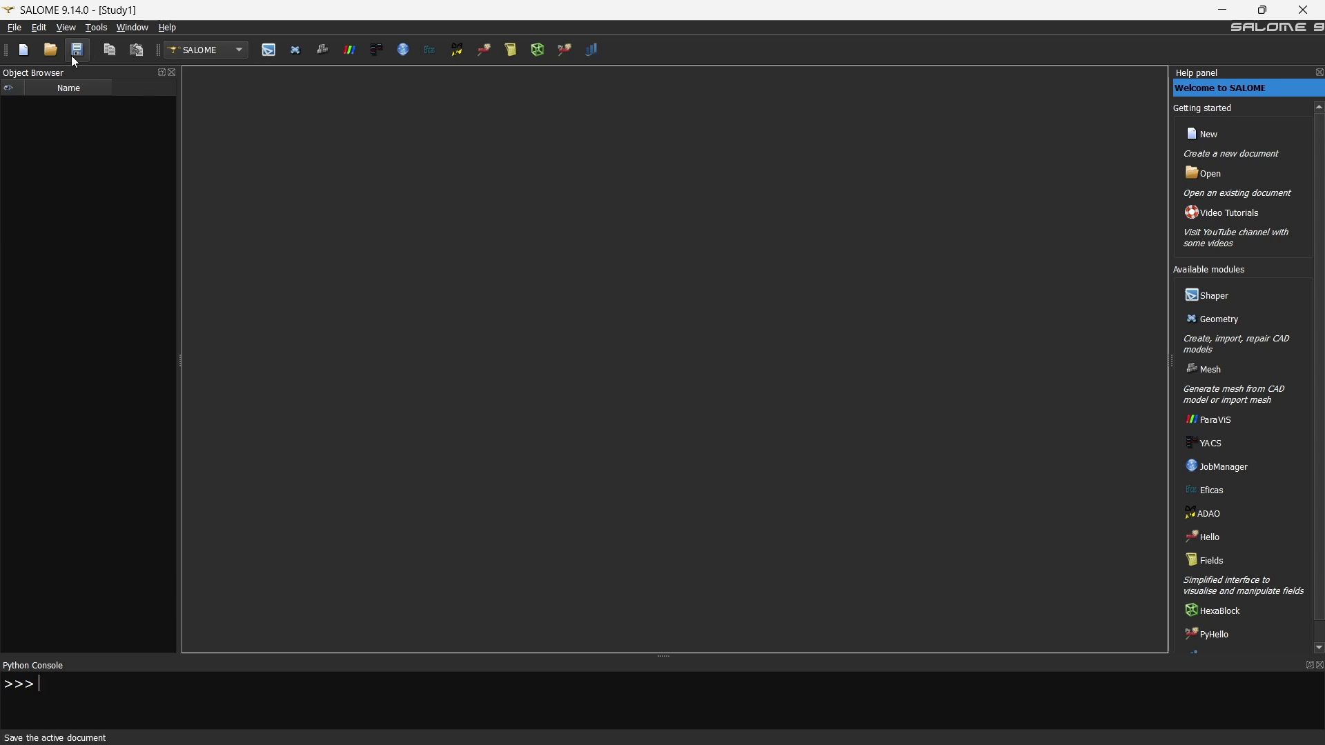
- Switch SALOME to the Geometry module and orbit and pan the empty OCC viewer
click(222, 57)
click(221, 85)
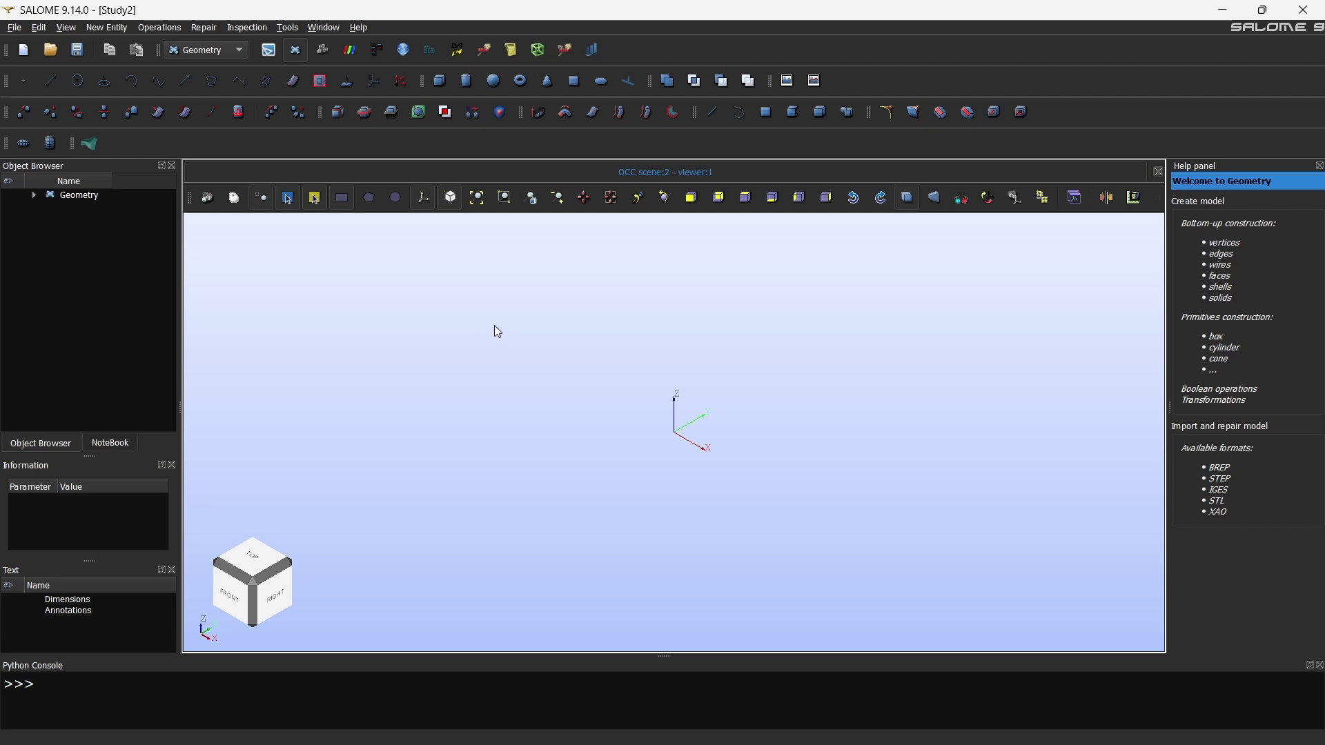
click(236, 199)
drag(372, 281, 572, 399)
middle_drag(572, 399, 631, 437)
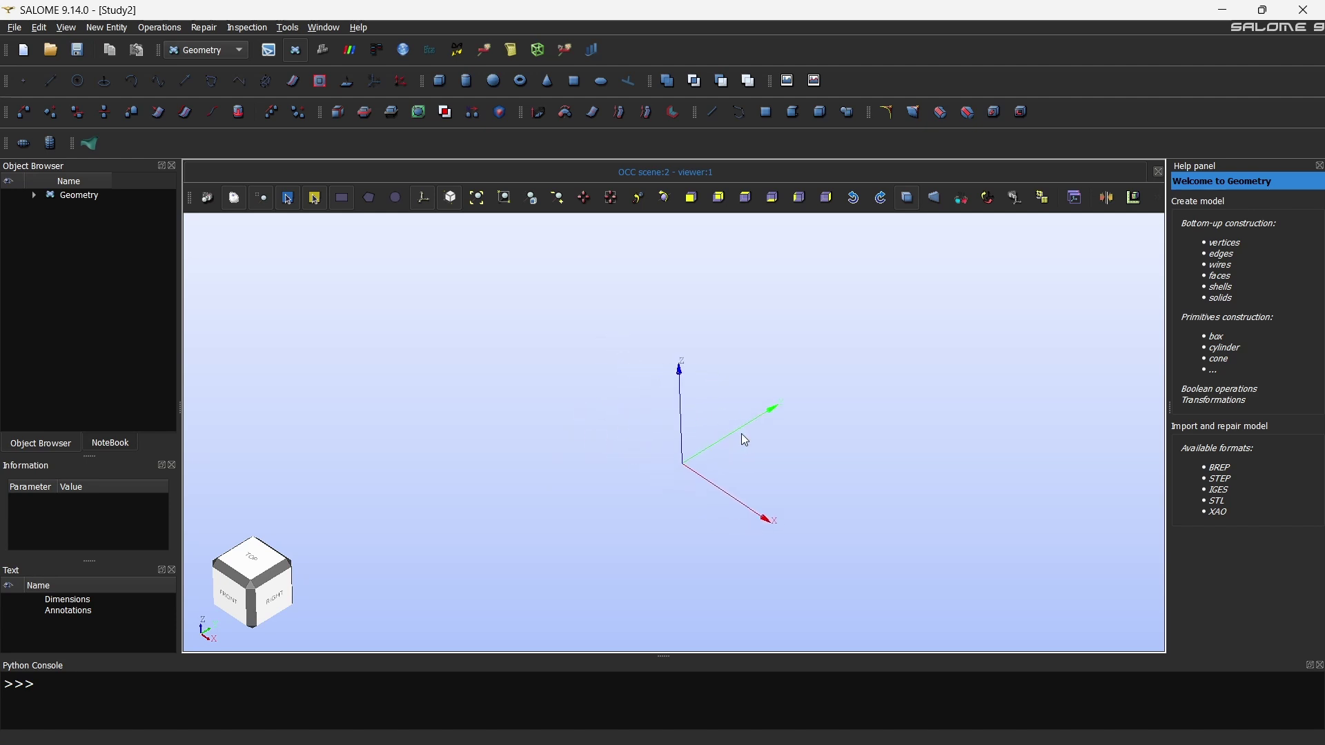
drag(741, 390, 713, 372)
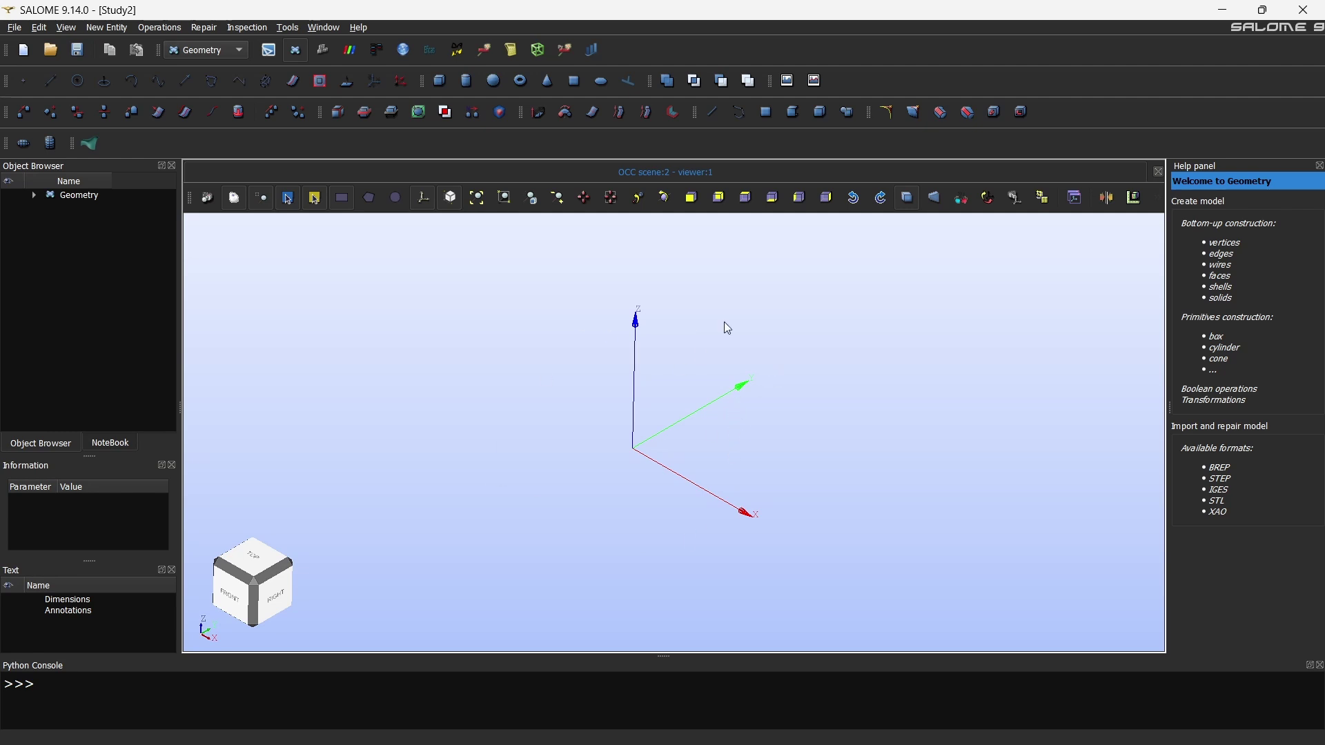
- Start a box defined by Dimensions At Origin and enter Dx 0.1
click(447, 81)
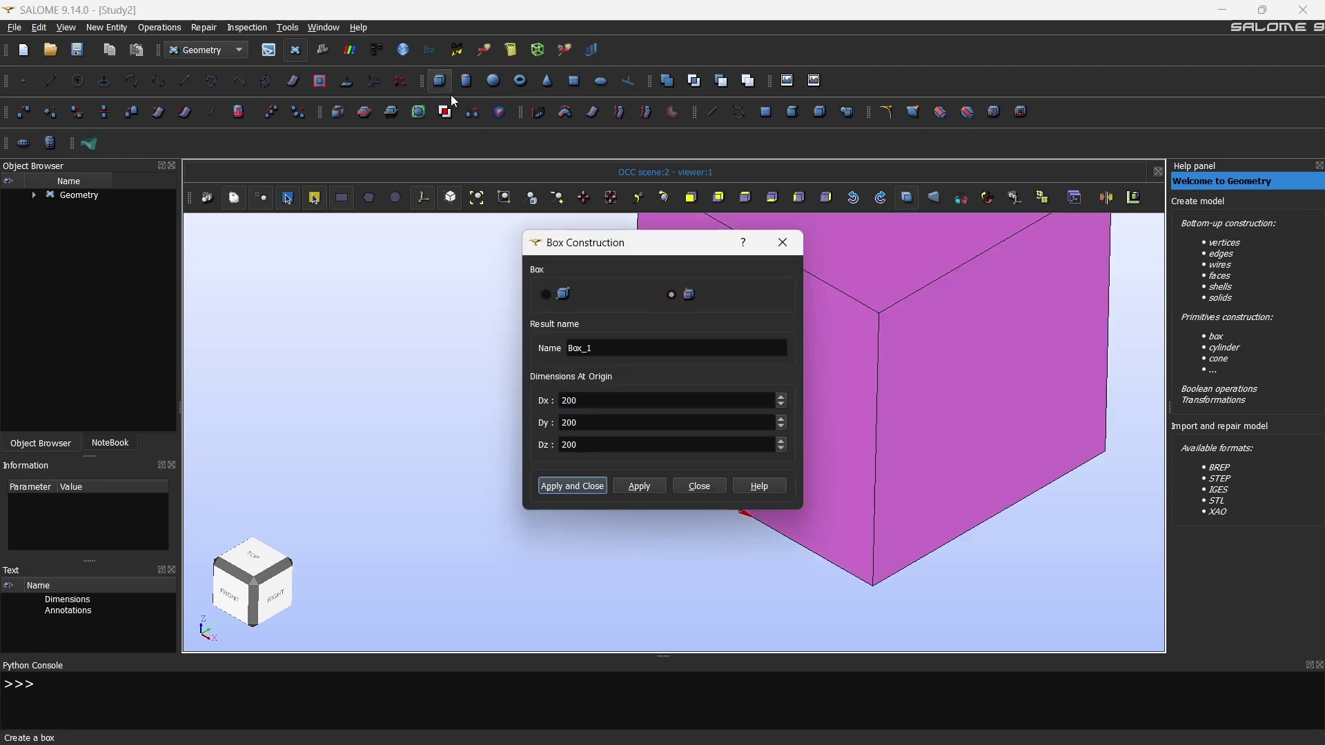
click(546, 295)
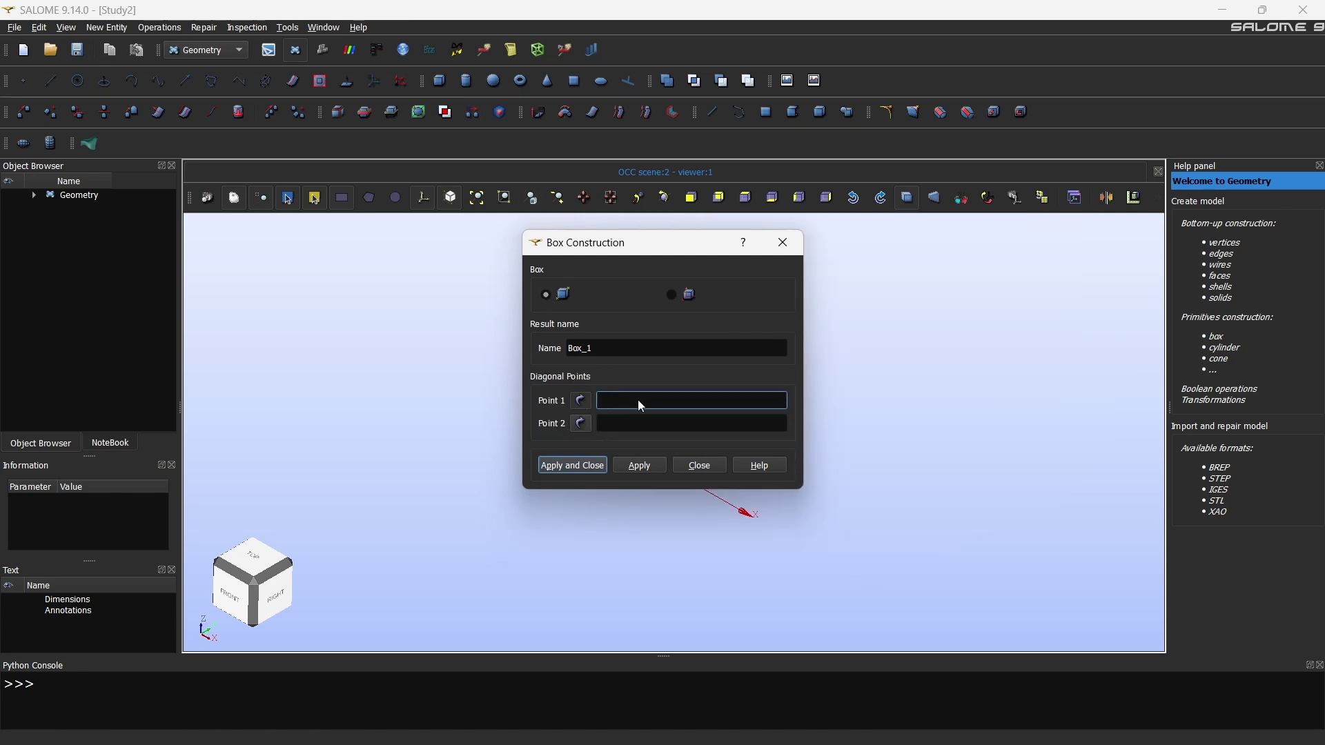
click(673, 297)
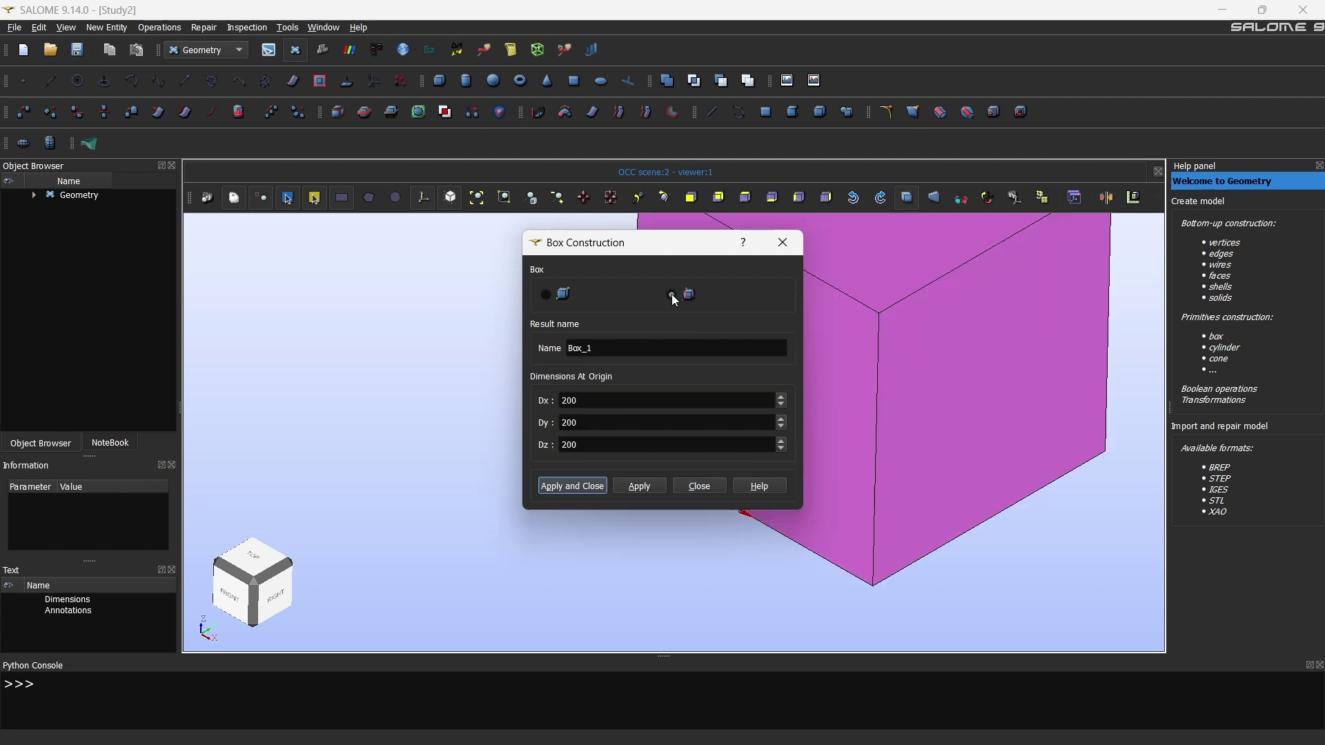
double_click(592, 405)
text(0.1)
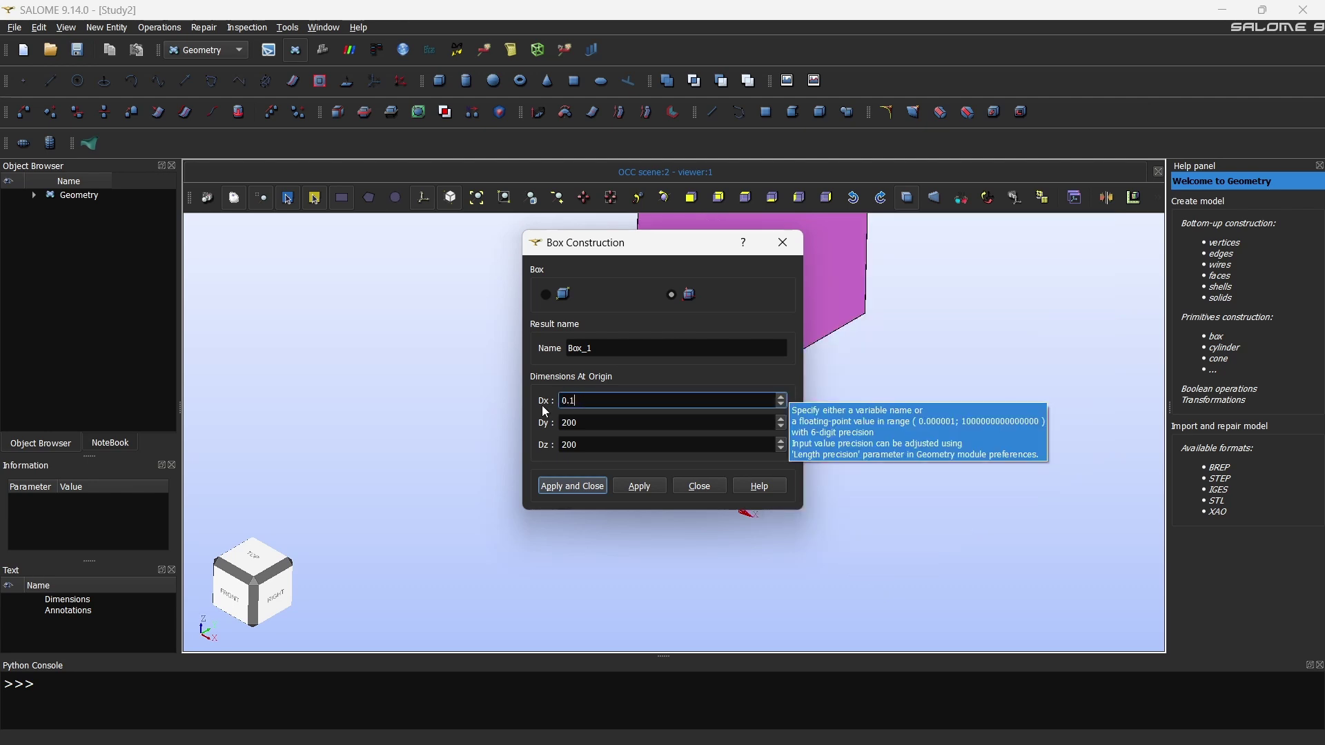
drag(625, 248, 386, 292)
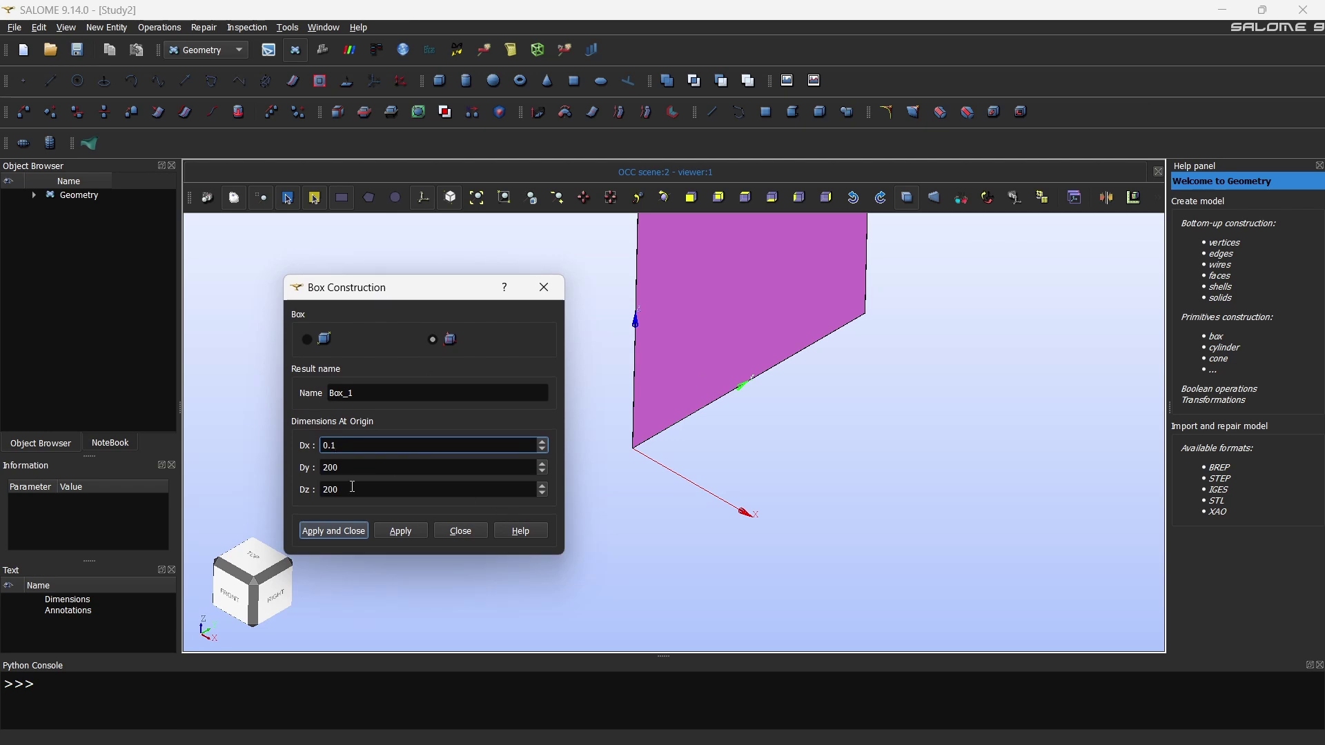
- Set Dy 0.2 and Dz 0.2, then fit the box preview in the view
key(Tab)
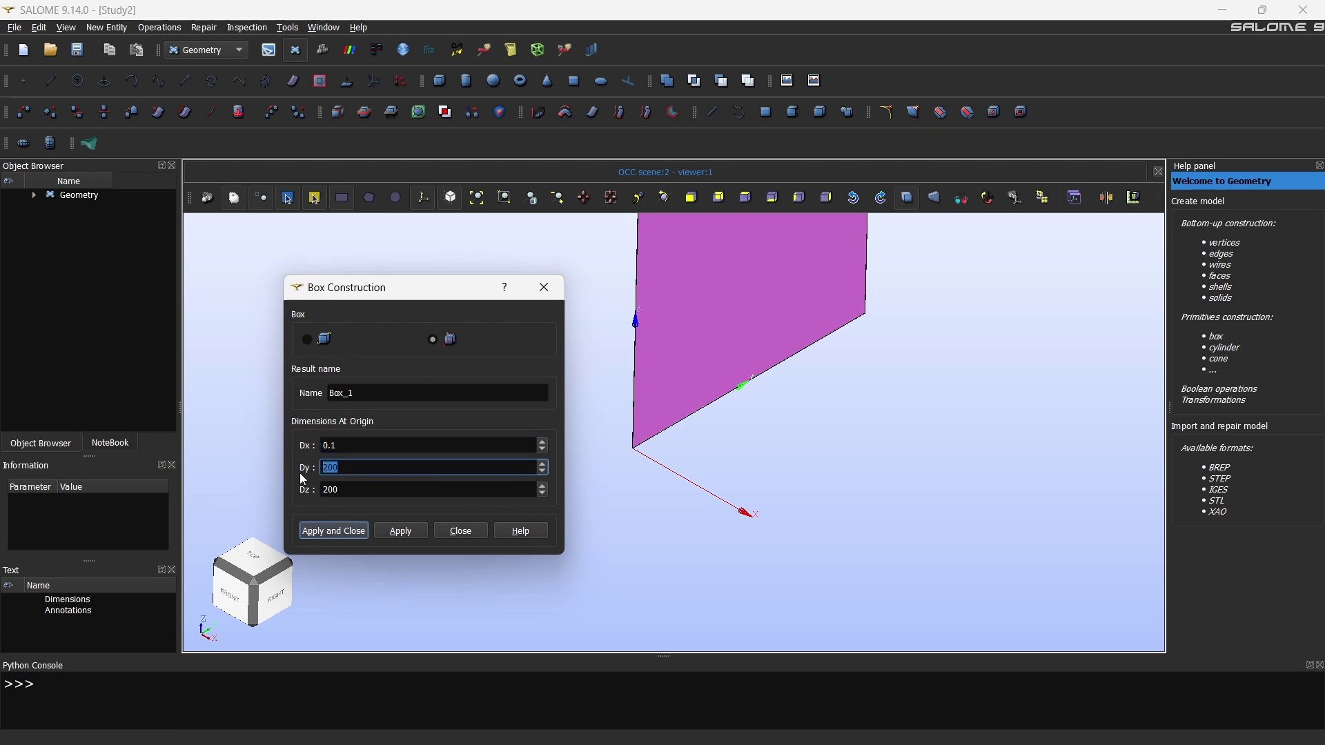
text(0.2)
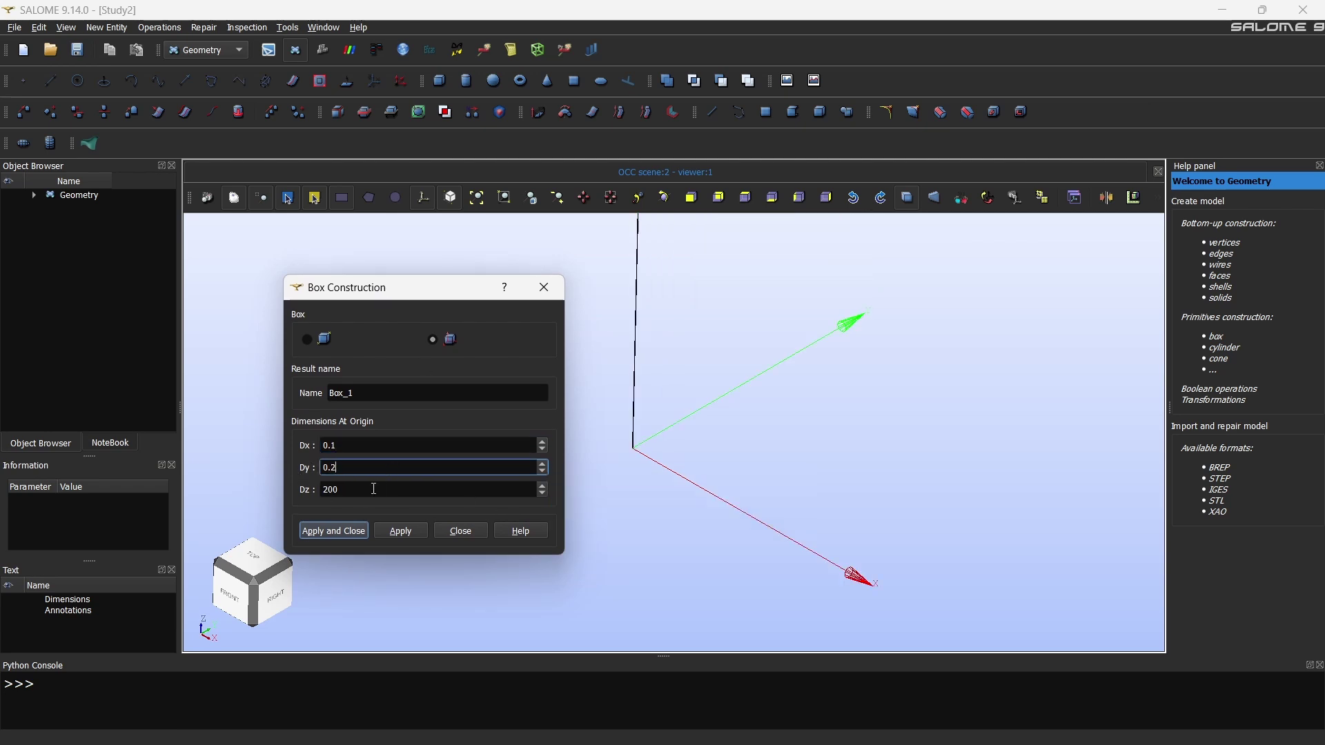
key(Tab)
text(0.2)
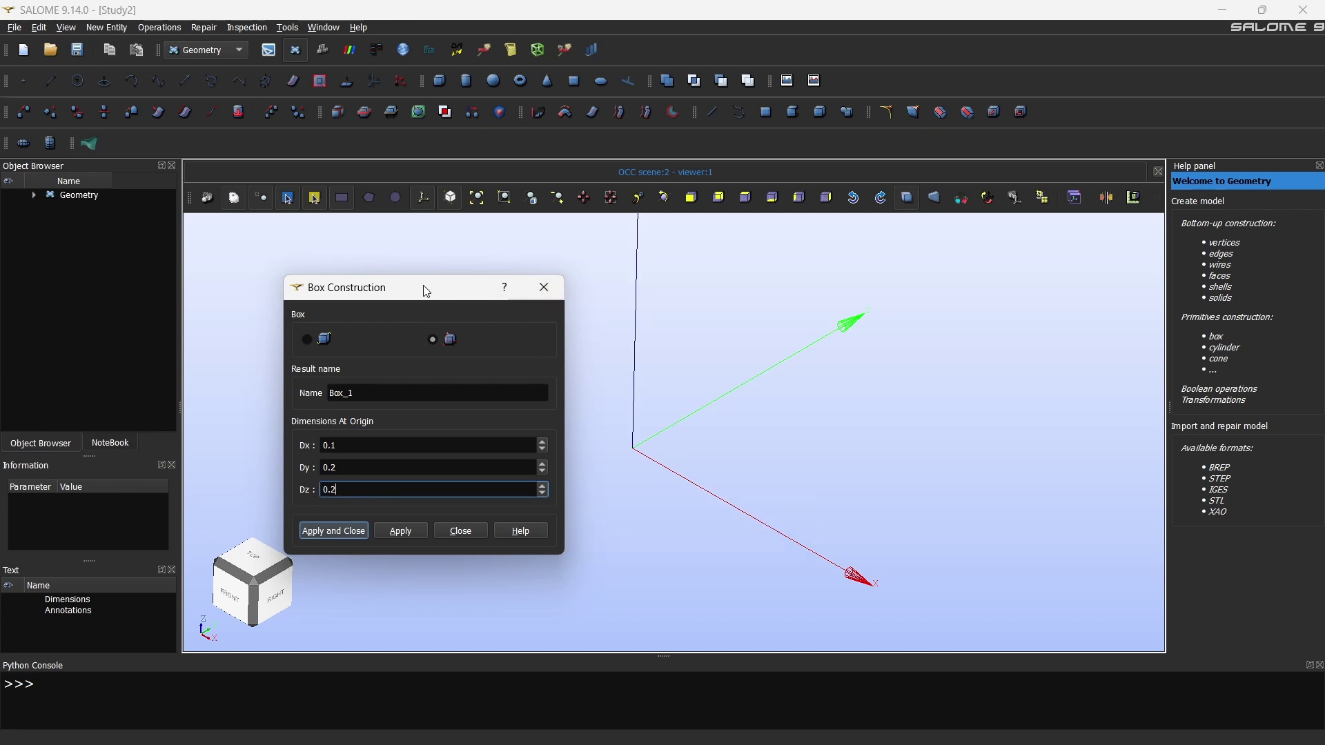
click(483, 205)
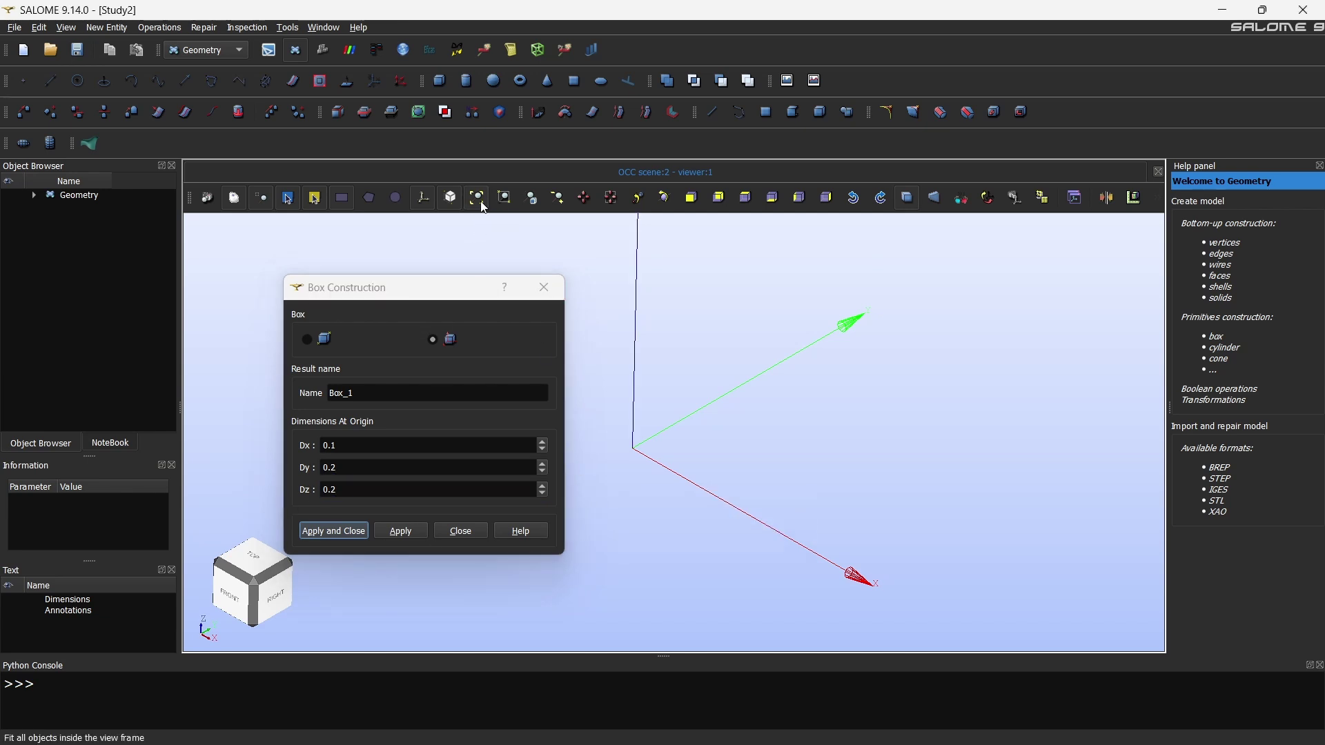
scroll(752, 495, down, 3)
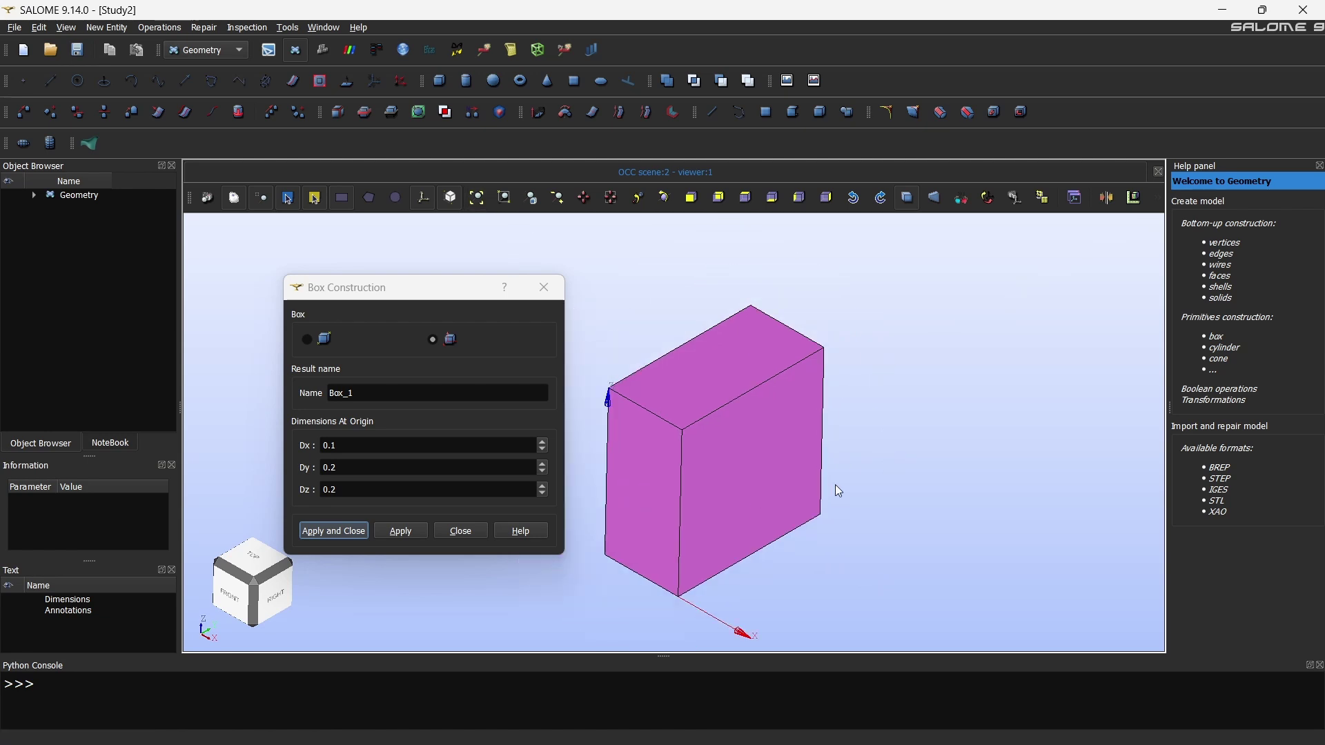
middle_drag(736, 498, 776, 485)
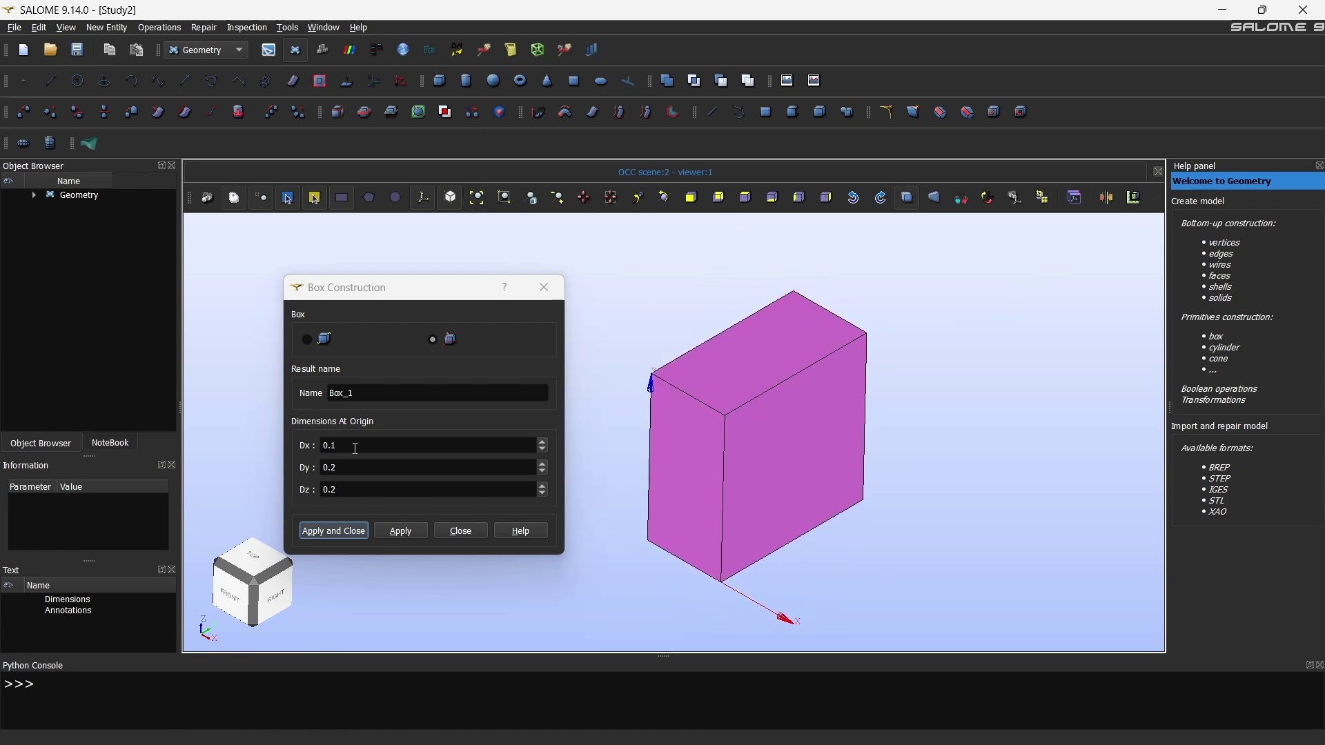
- Create Box_1, then bring up File Explorer at the testCase\0 folder
click(339, 529)
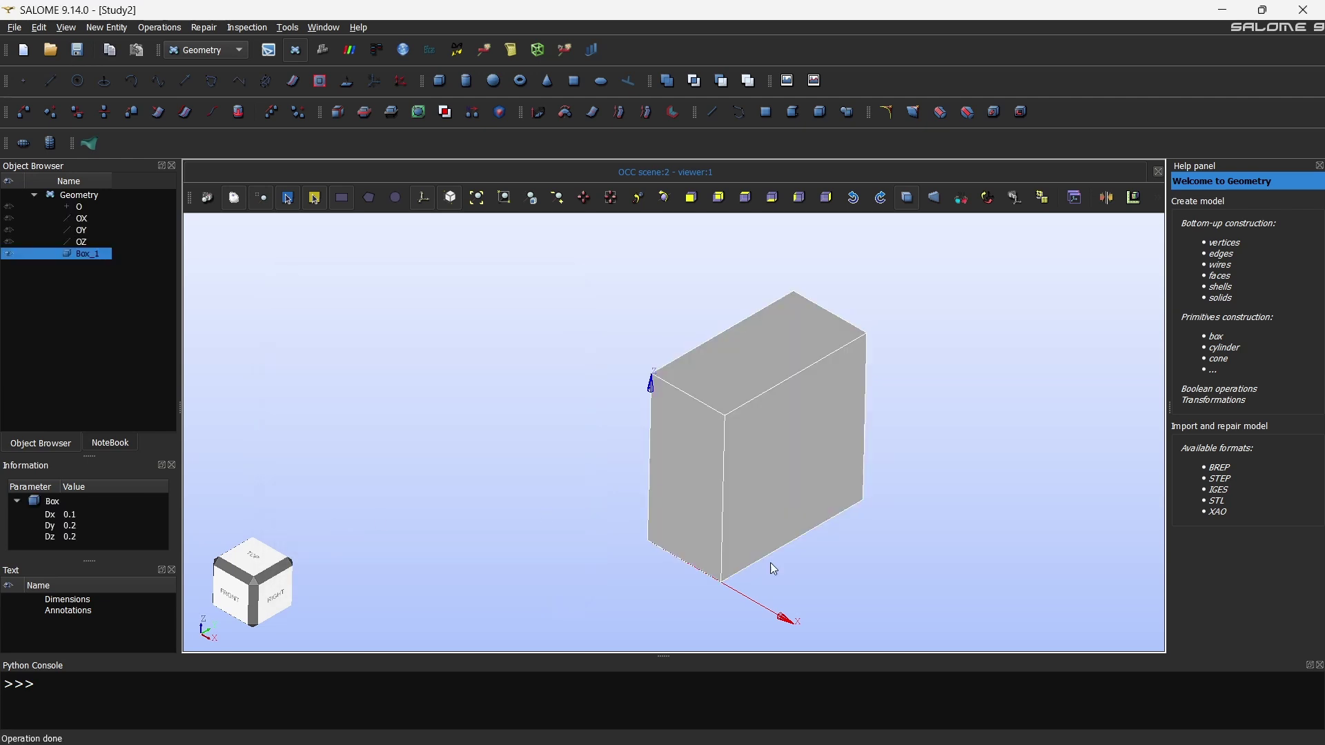
scroll(731, 545, up, 2)
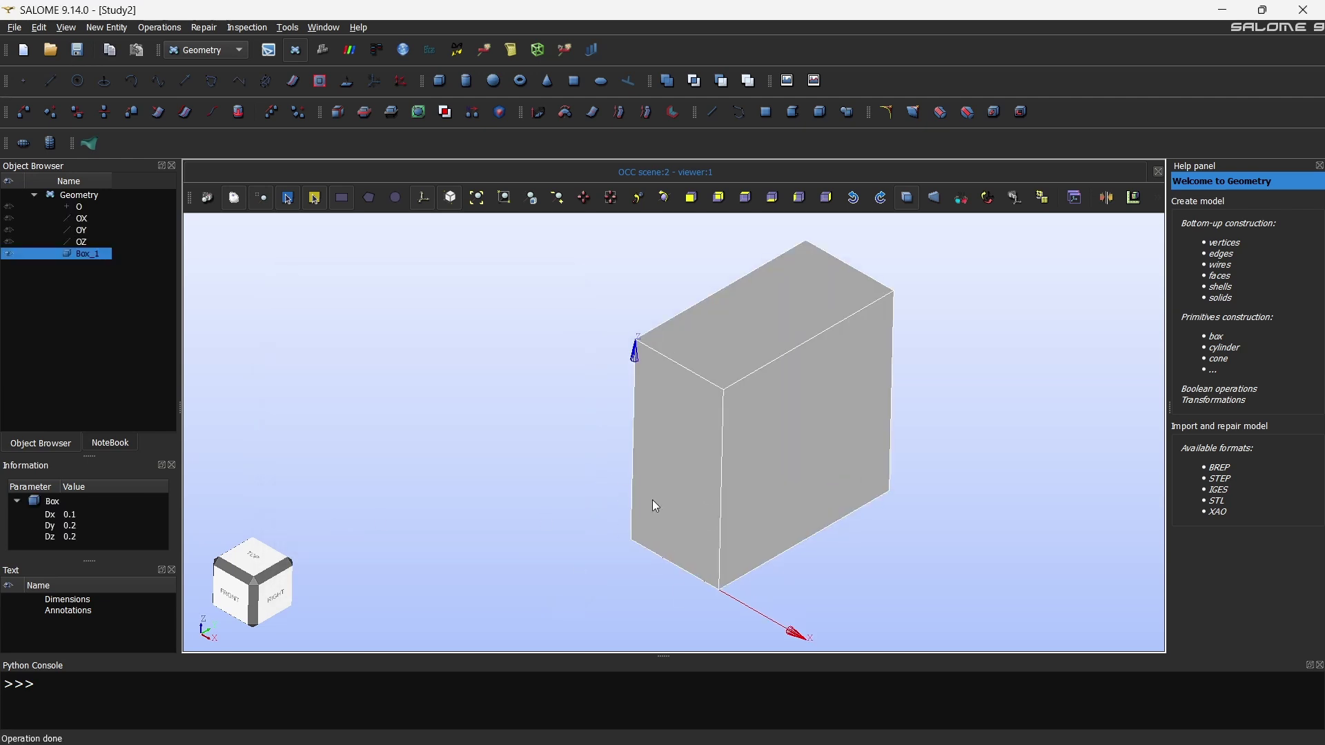
ctrl+middle_drag(650, 497, 578, 478)
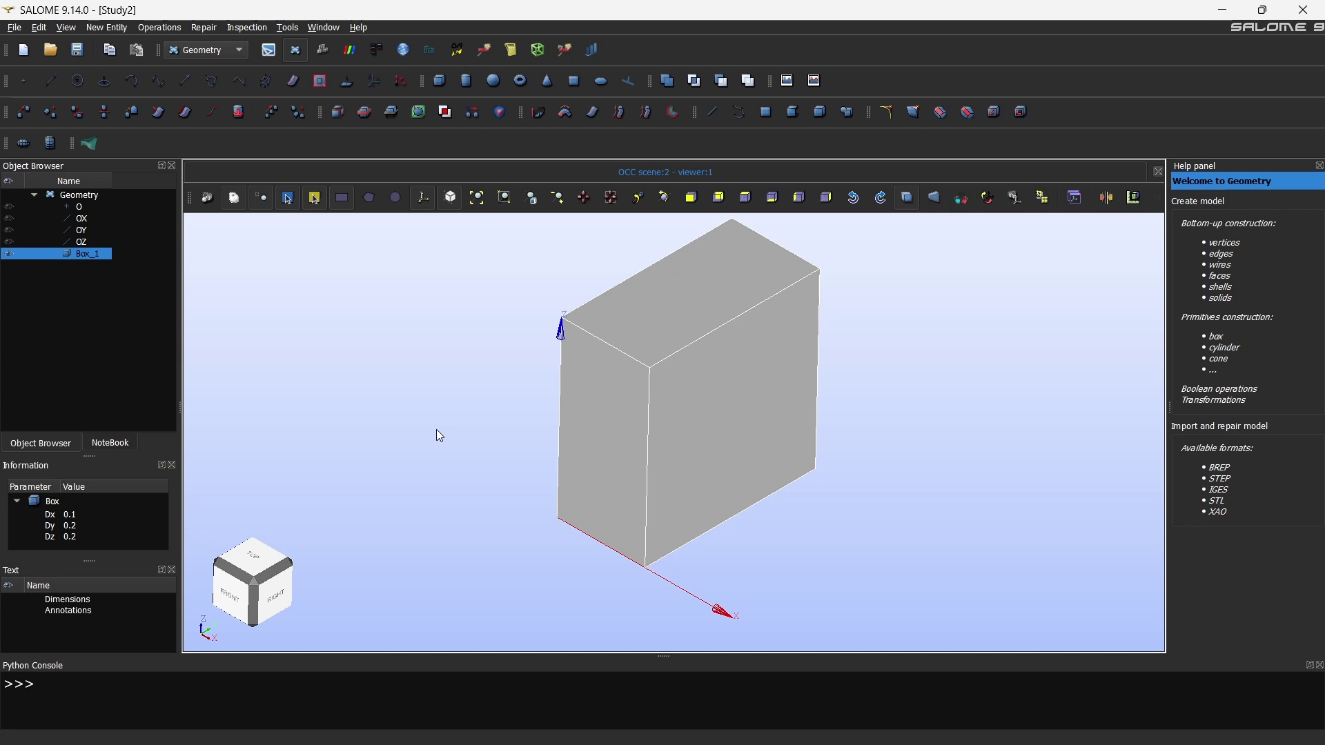
key(alt+Tab)
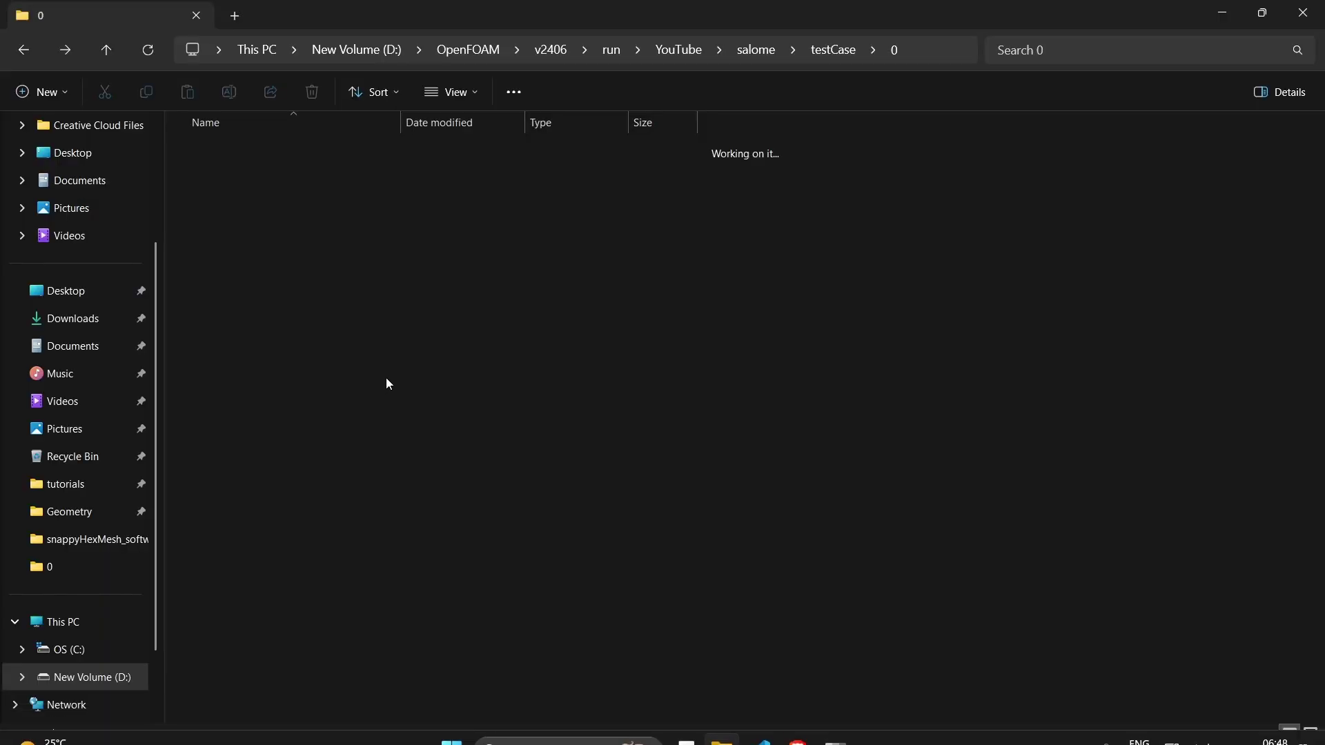
- Open the U file from the testCase 0 folder in Visual Studio Code
key(alt+Up)
click(297, 338)
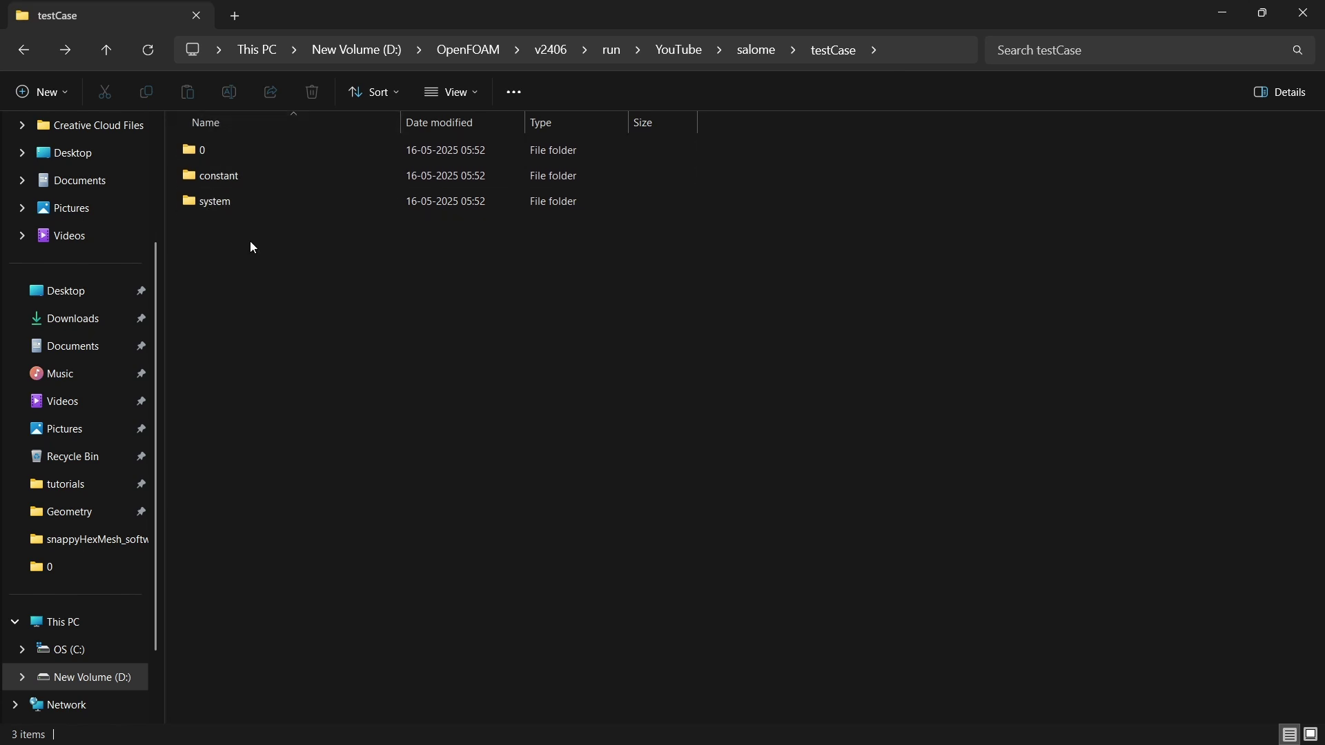
double_click(209, 155)
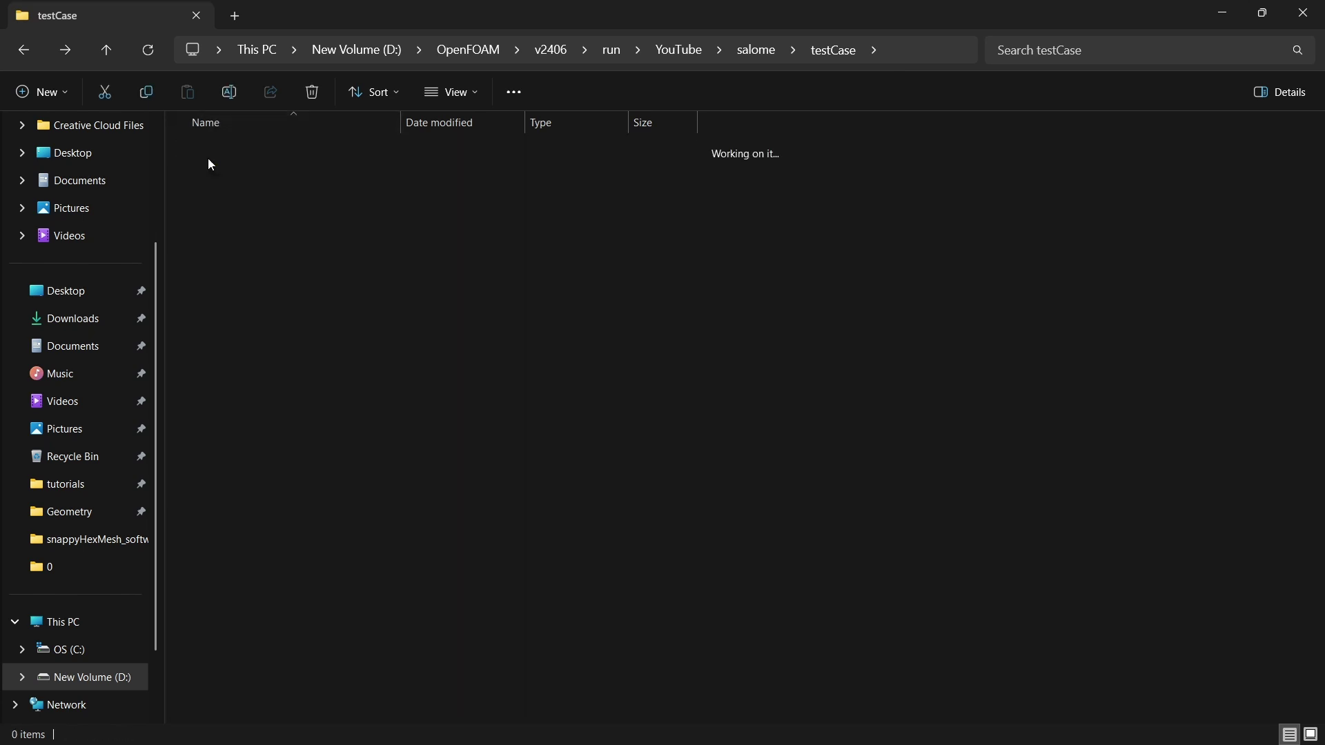
double_click(211, 178)
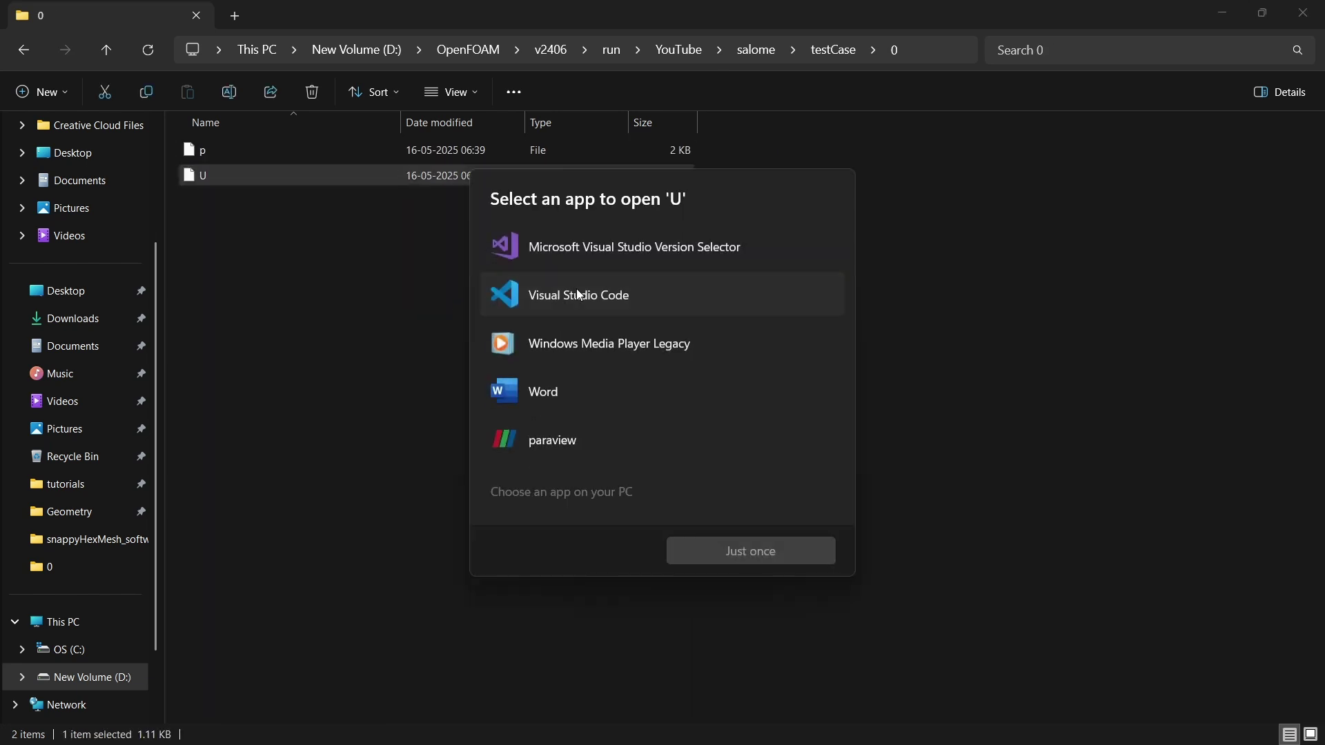
double_click(579, 297)
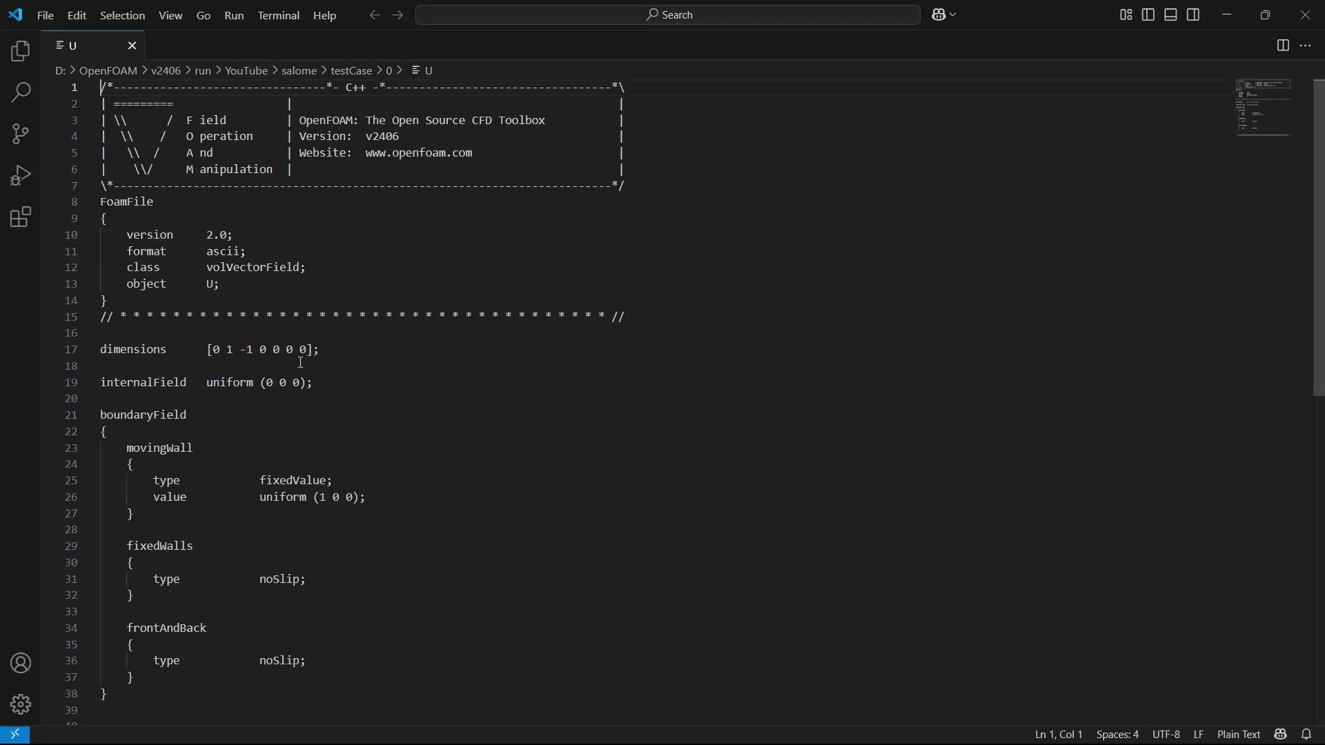
- Review U's boundary conditions, noting noSlip on frontAndBack
scroll(236, 533, down, 4)
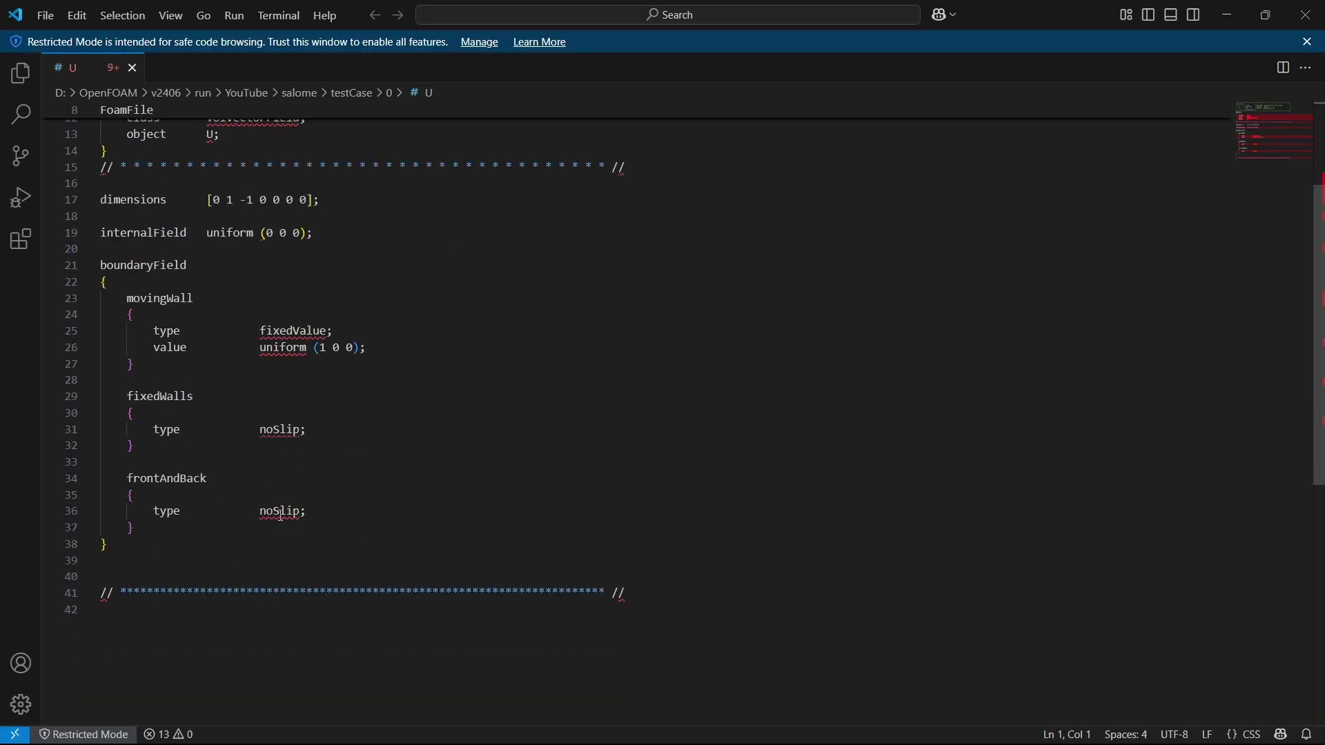
drag(260, 513, 301, 511)
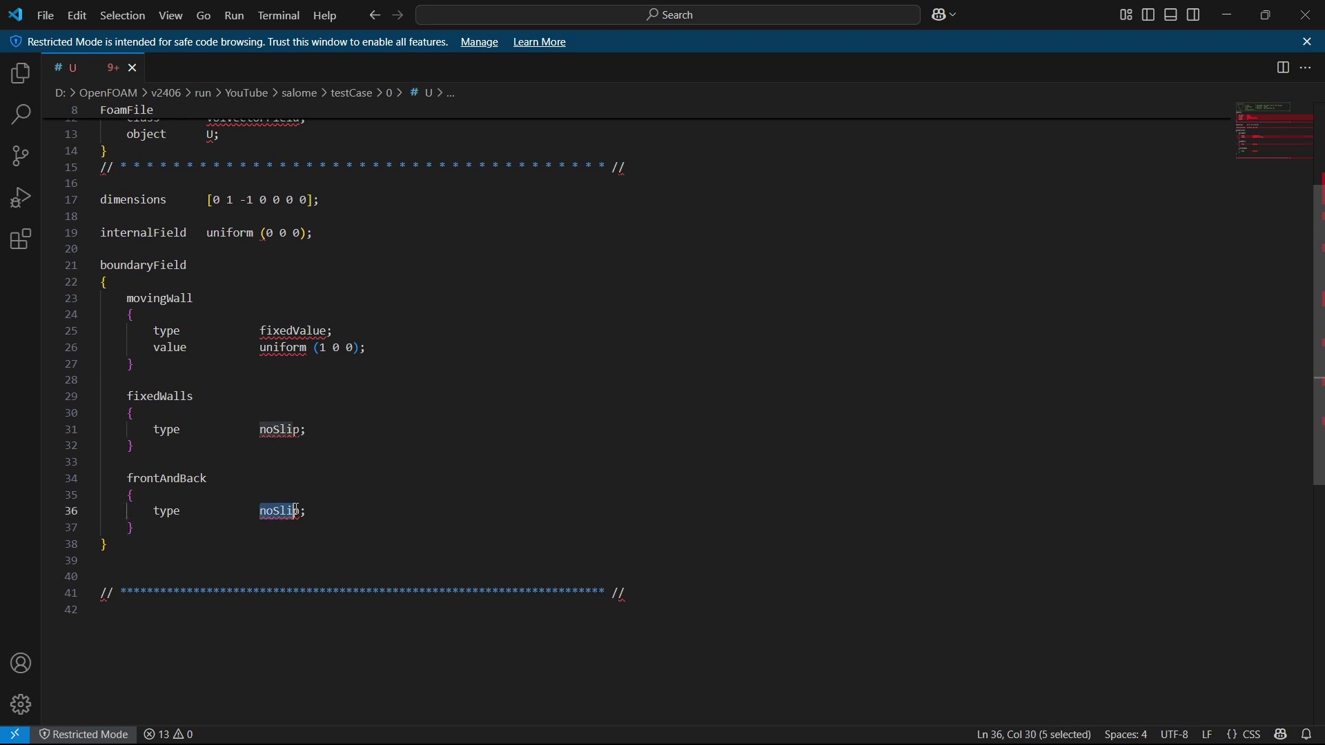
click(366, 464)
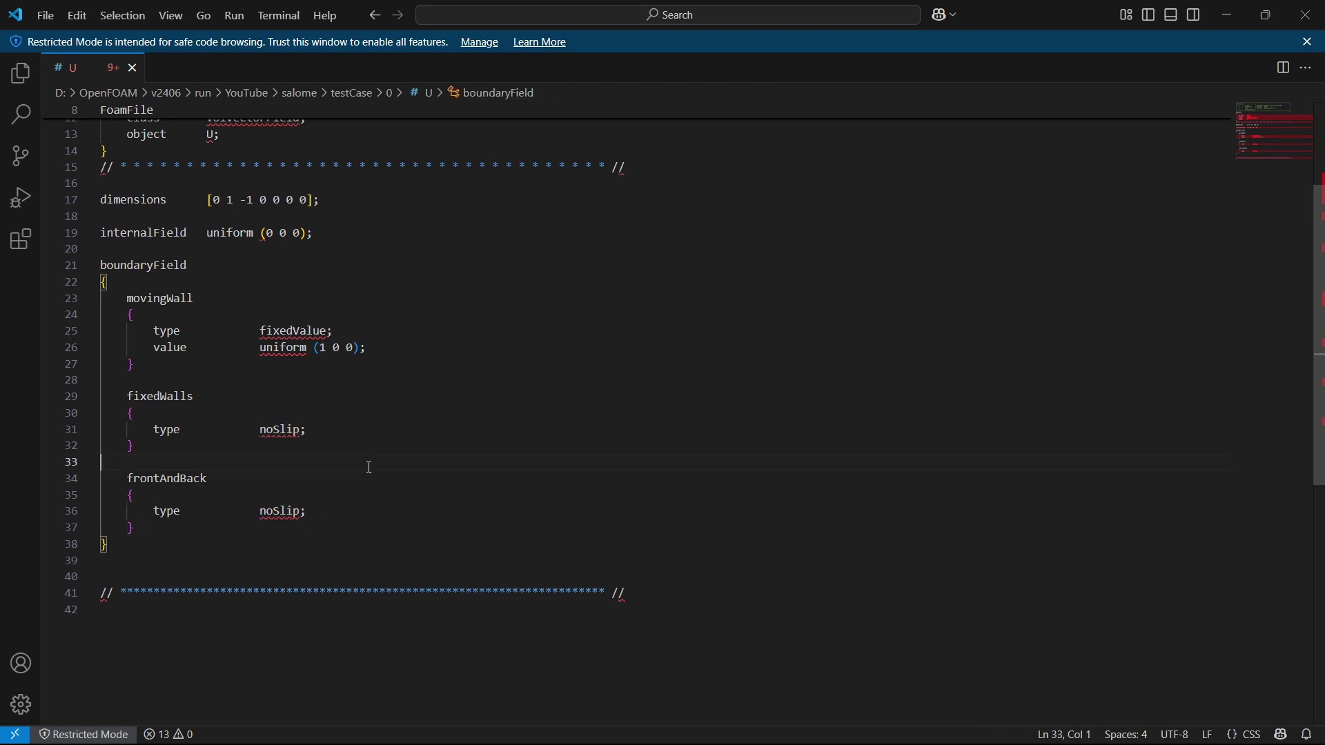
- Open p from File Explorer, check the patches movingWall, fixedWalls and frontAndBack, then return to SALOME
key(alt+Tab)
drag(209, 159, 414, 448)
double_click(276, 452)
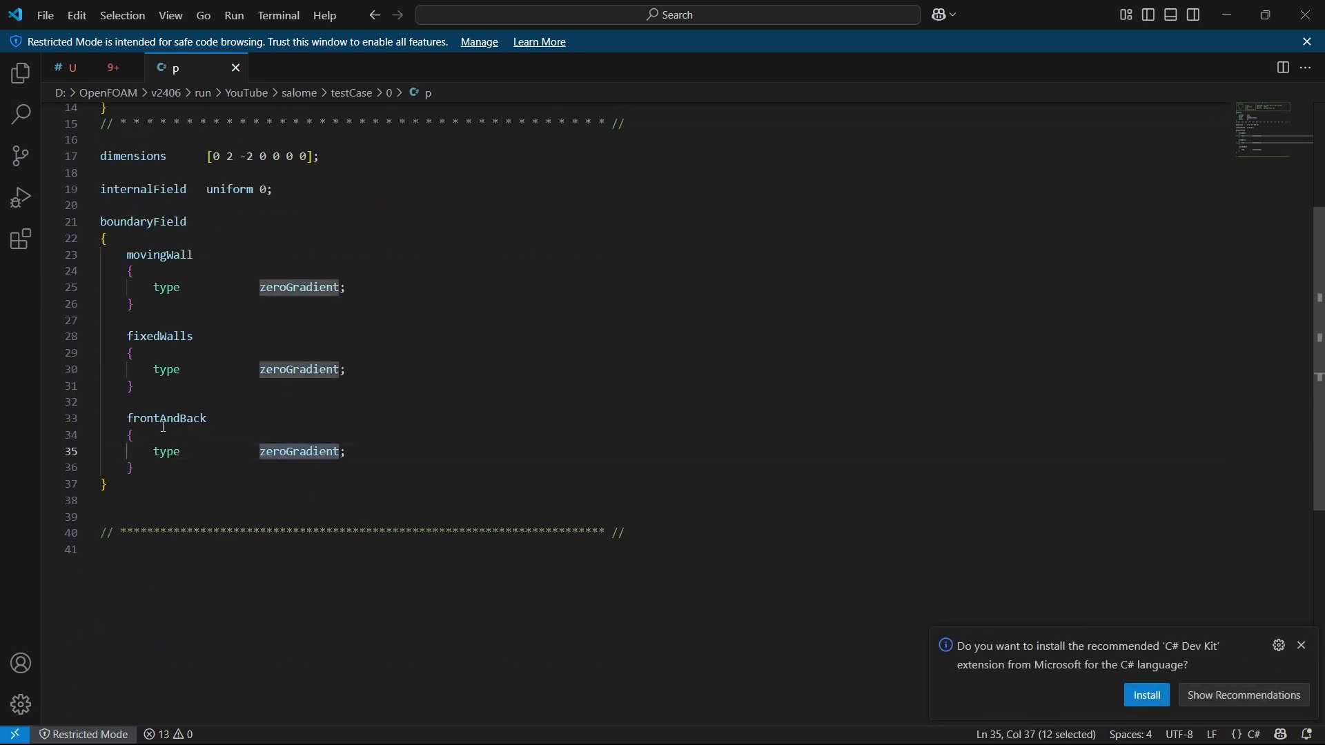
click(395, 419)
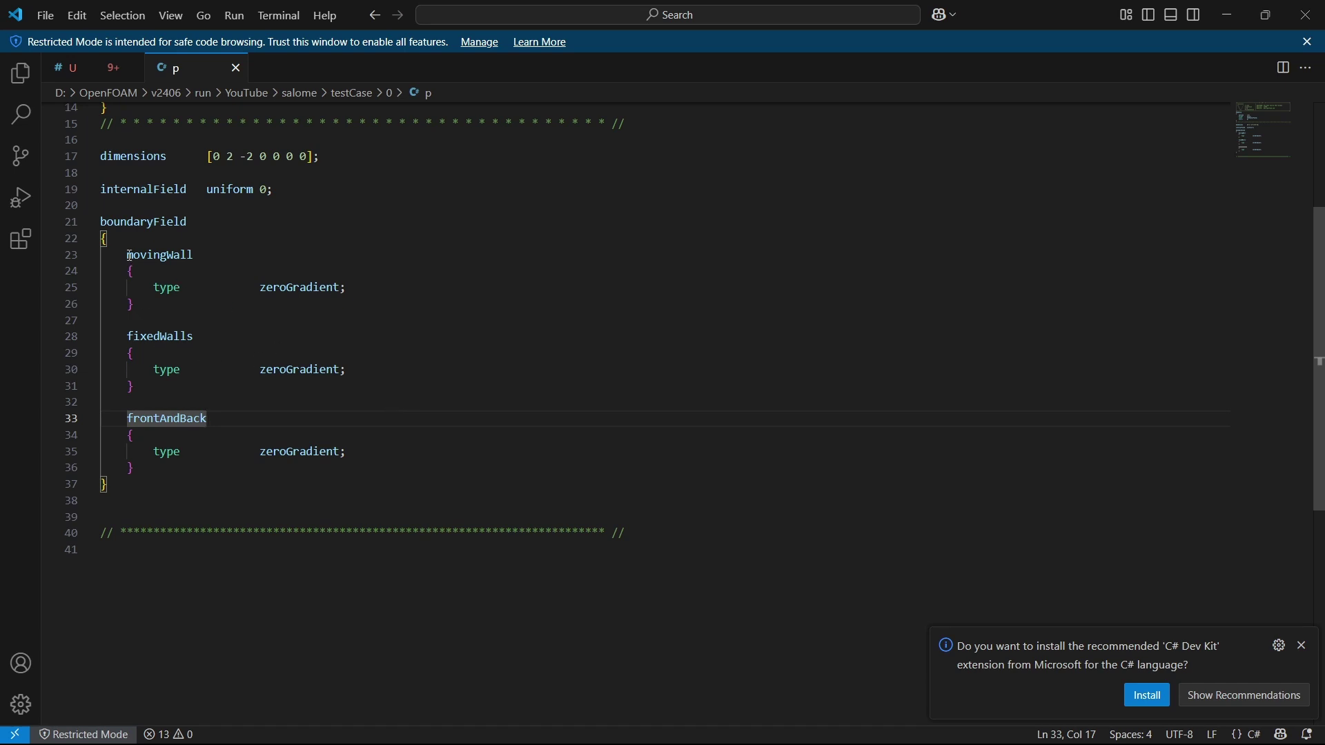
double_click(160, 256)
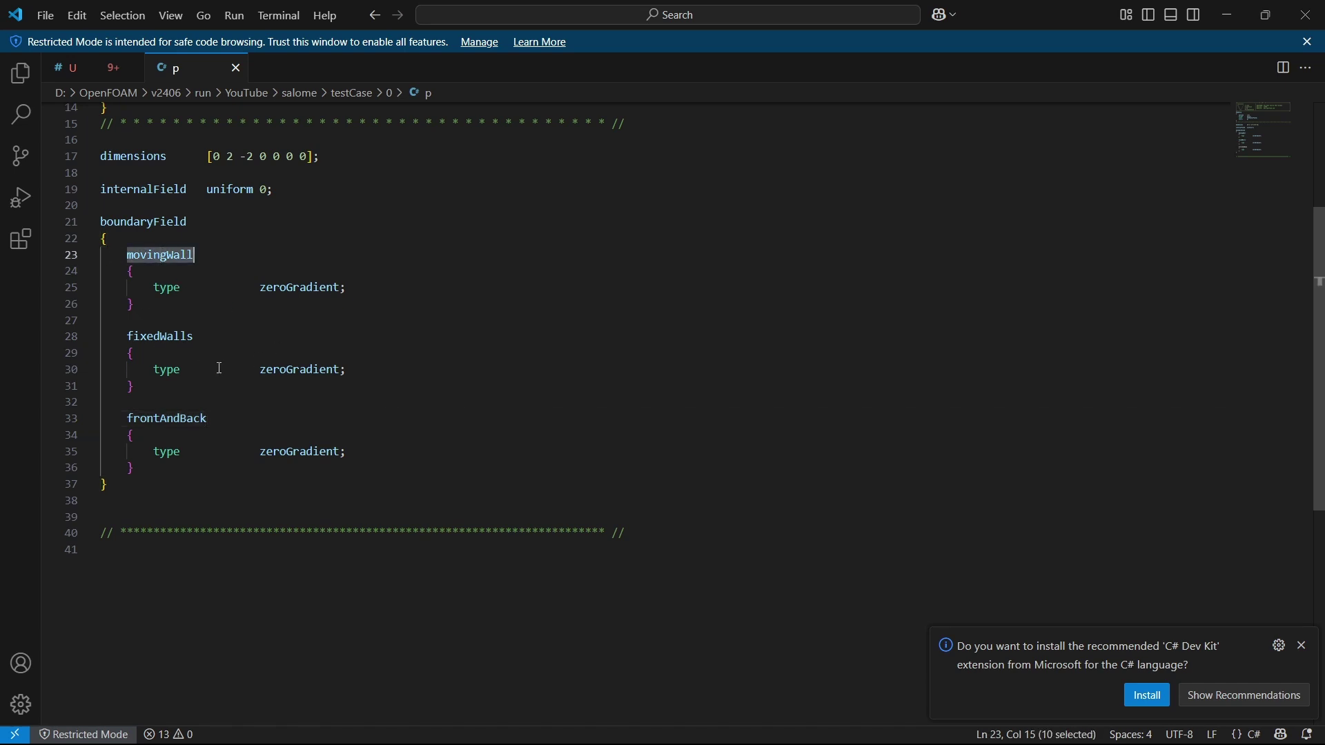
double_click(161, 338)
key(alt+Tab)
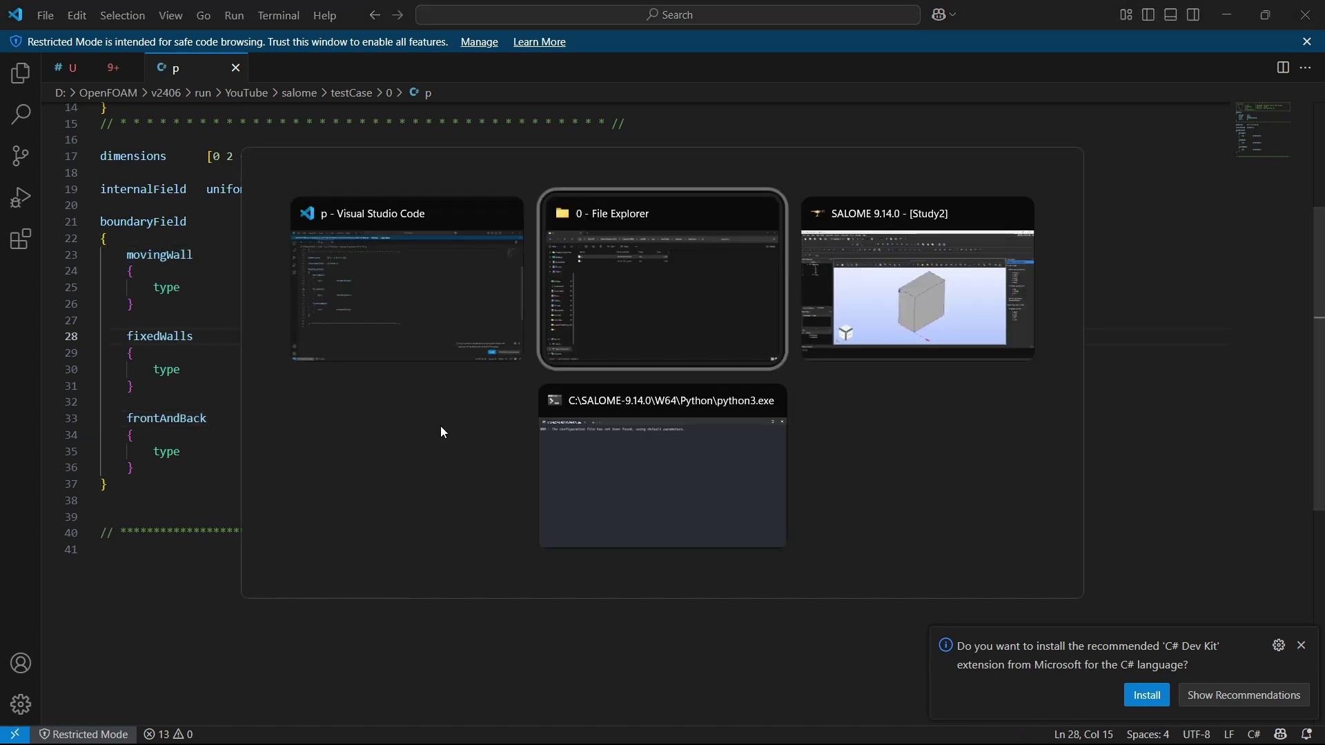
key(alt+Tab)
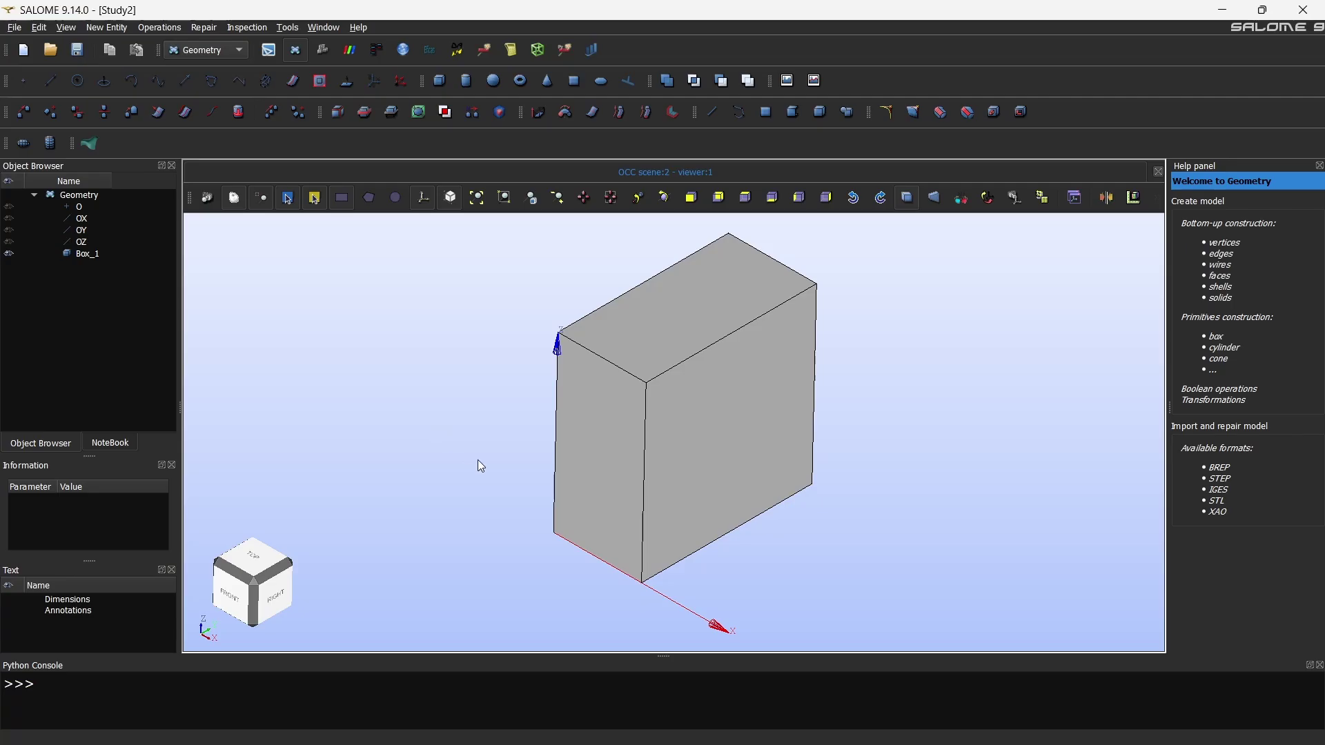
- Orbit Box_1 to inspect it from several sides, then select it in the Object Browser
click(669, 323)
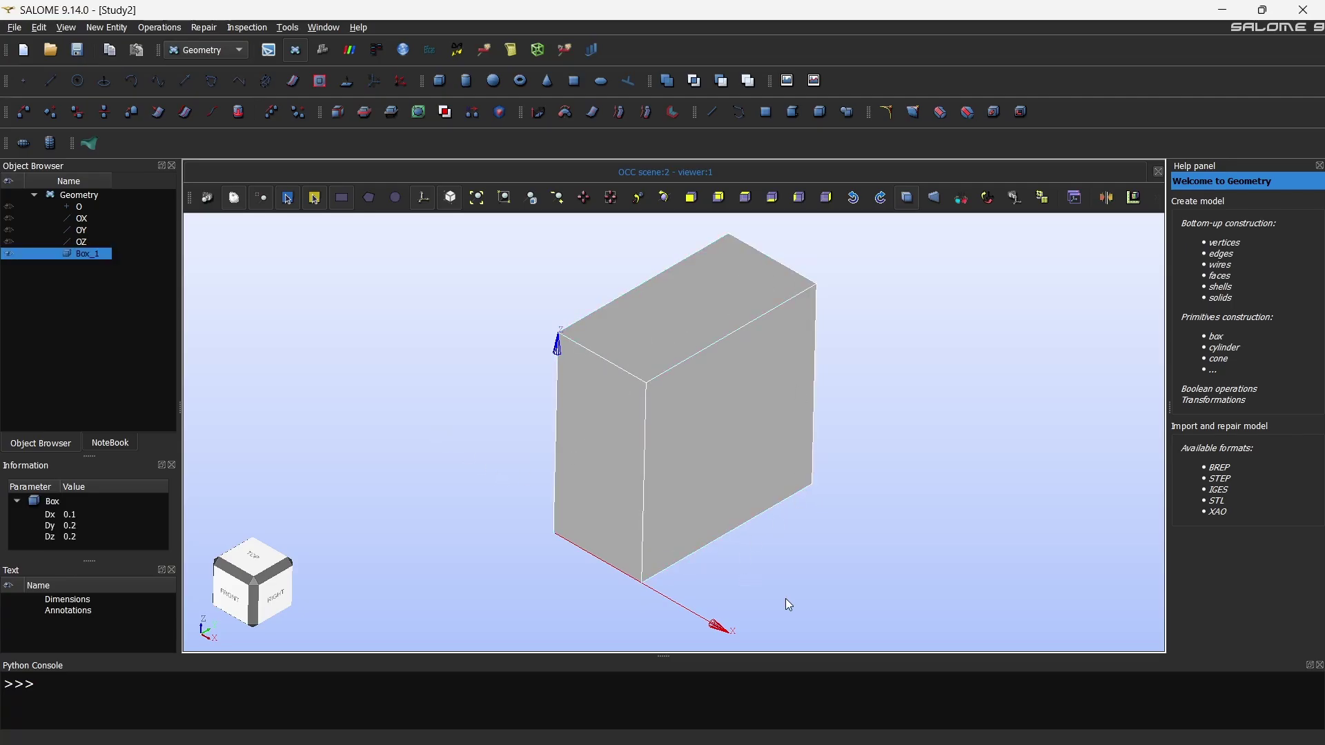
ctrl+right_drag(789, 605, 683, 444)
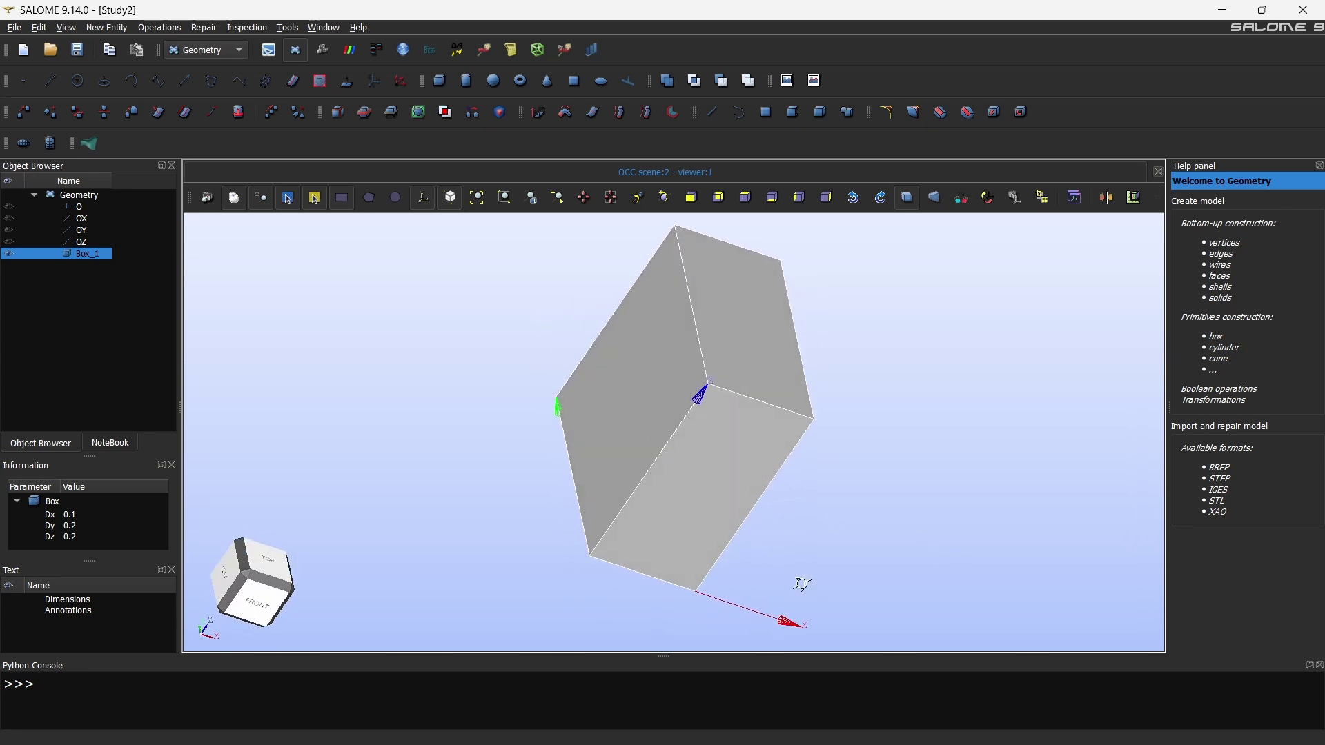
ctrl+right_drag(787, 581, 648, 524)
ctrl+right_drag(666, 416, 574, 370)
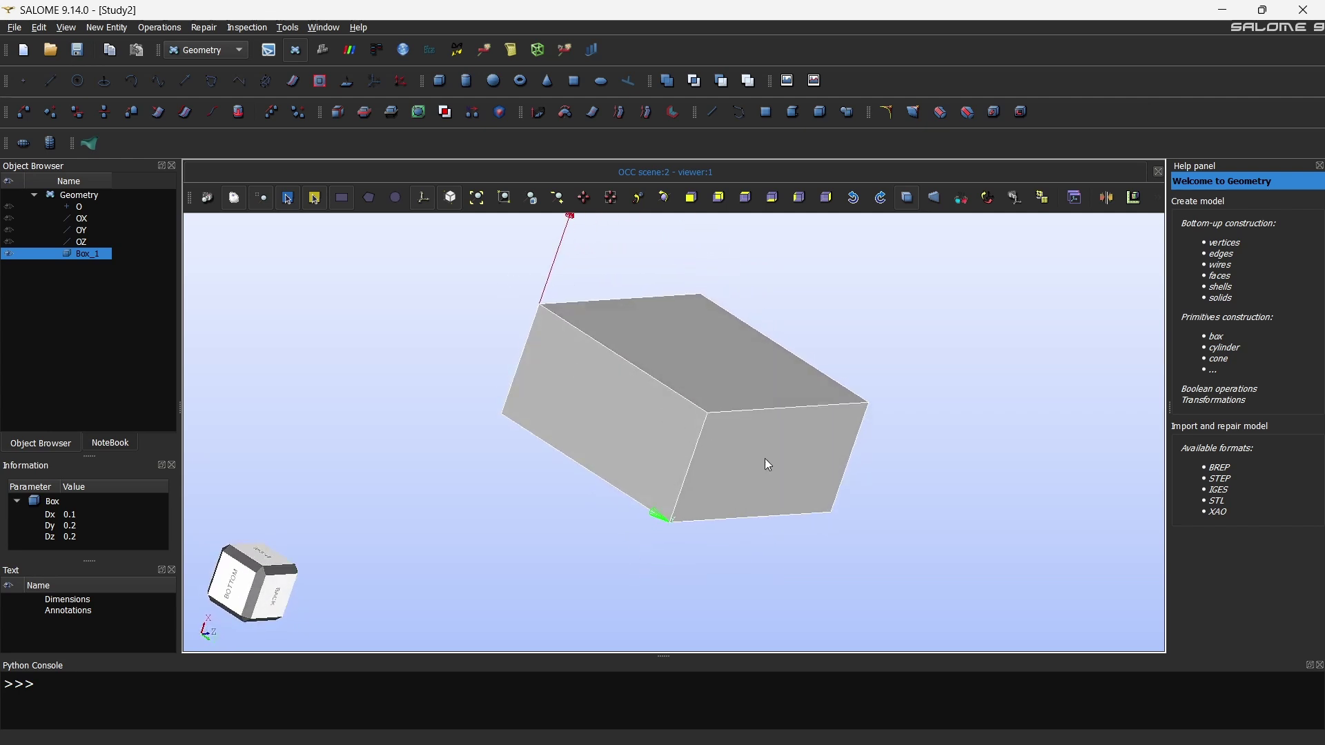
ctrl+right_drag(748, 436, 793, 487)
key(alt+Tab)
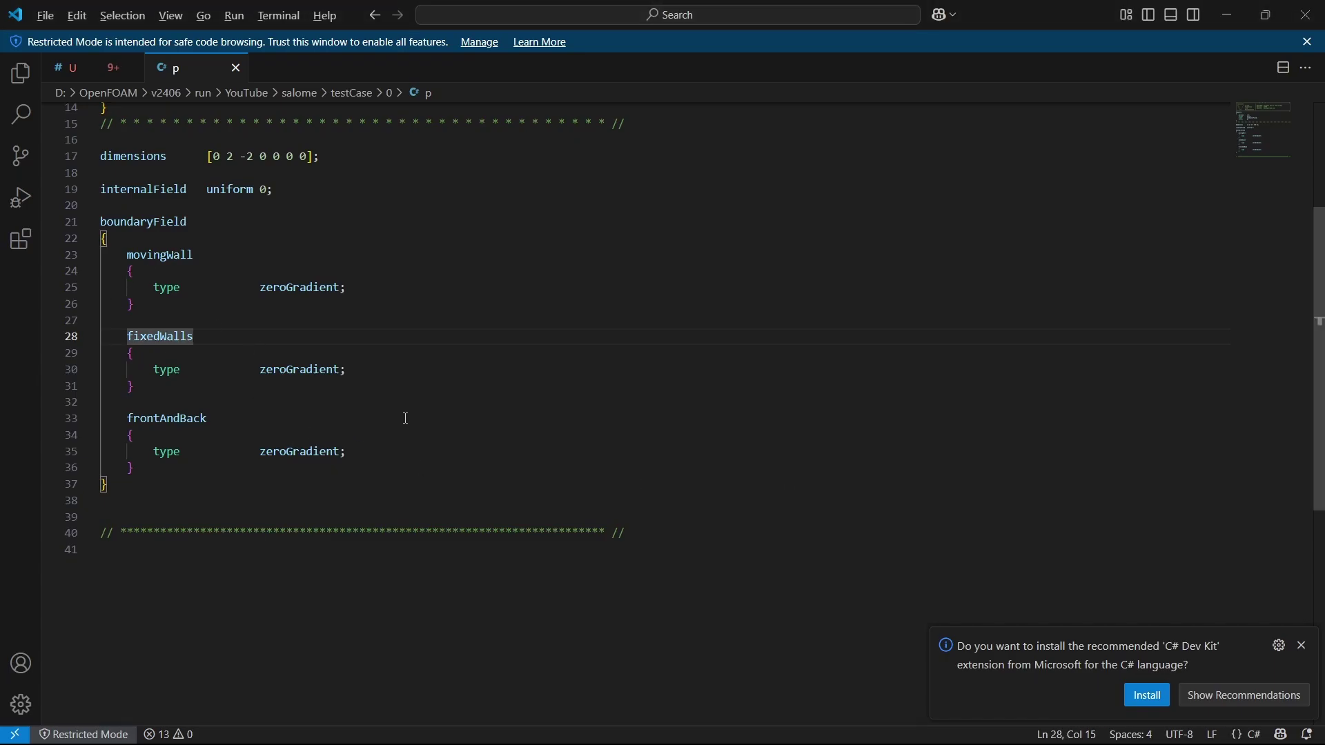
key(alt+Tab)
ctrl+right_drag(737, 474, 606, 391)
click(331, 388)
click(89, 258)
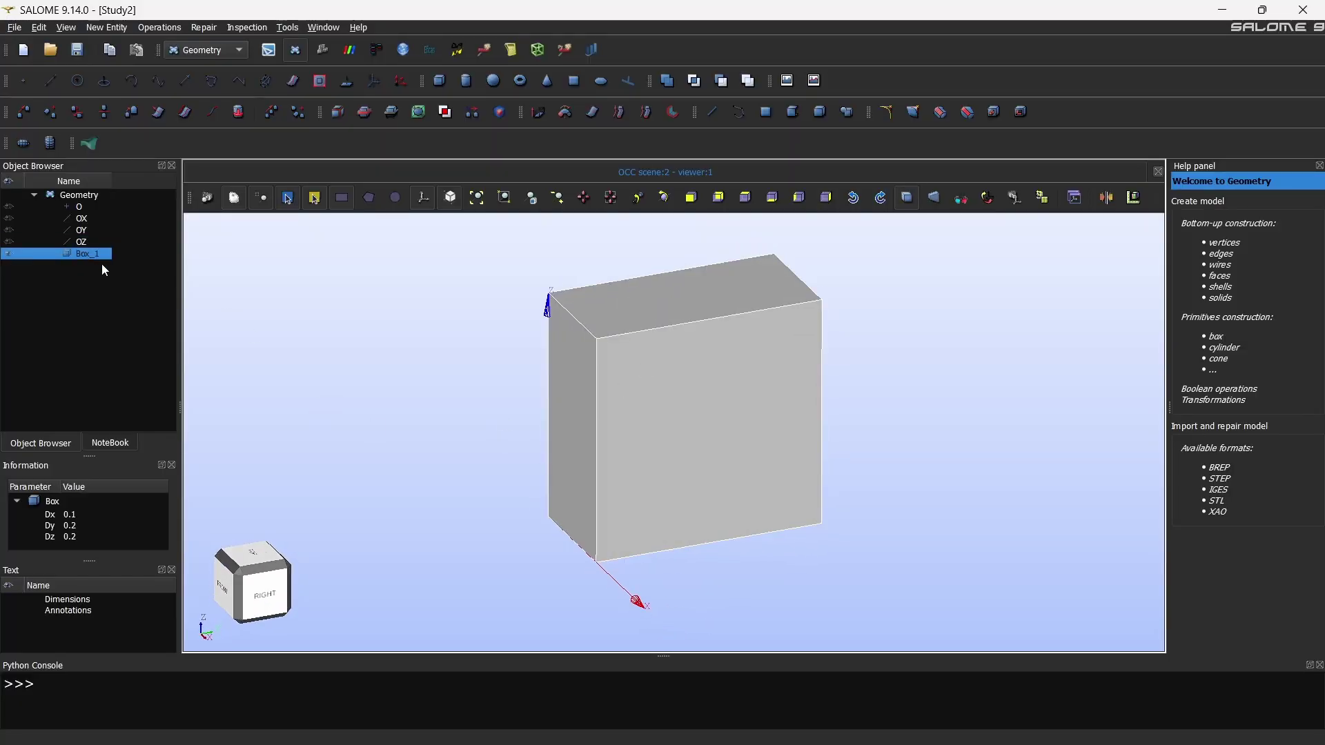
- Start a solid-type group on Box_1 containing the whole box solid
right_click(85, 257)
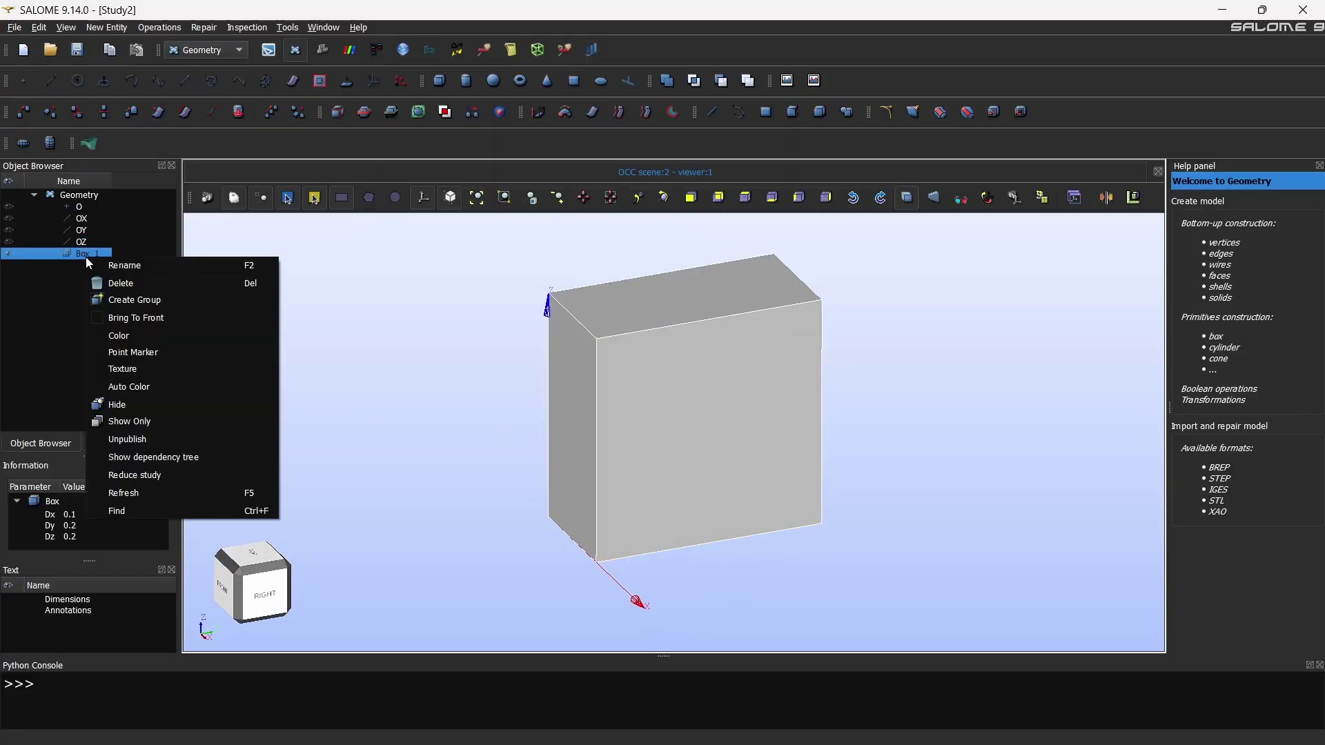
click(138, 302)
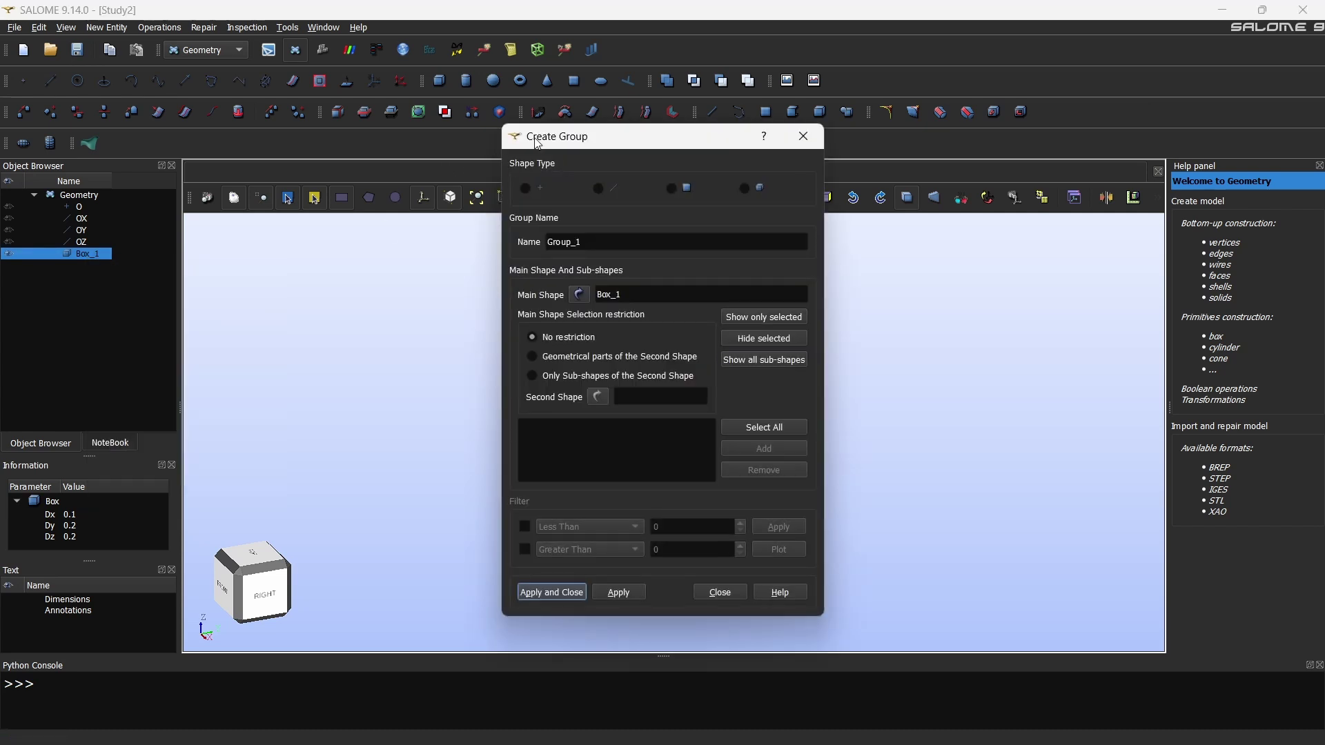
drag(543, 144, 159, 149)
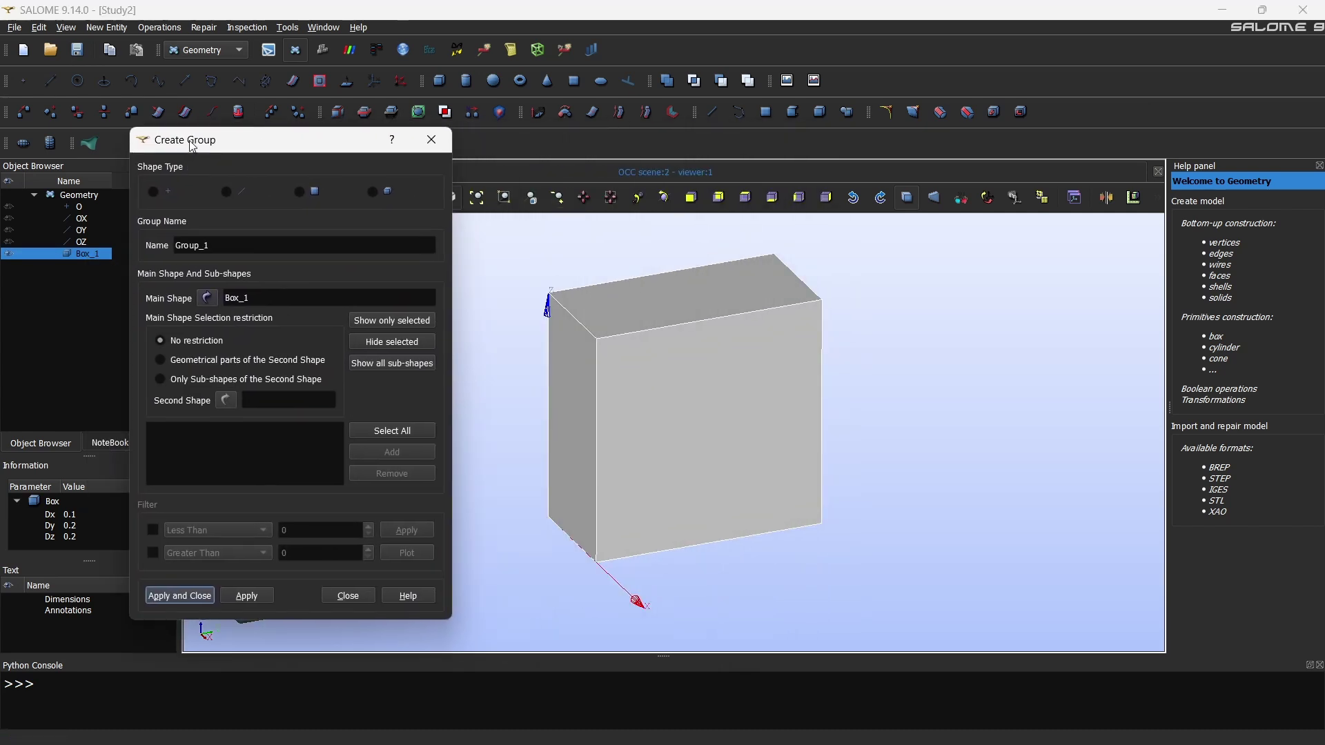
click(367, 194)
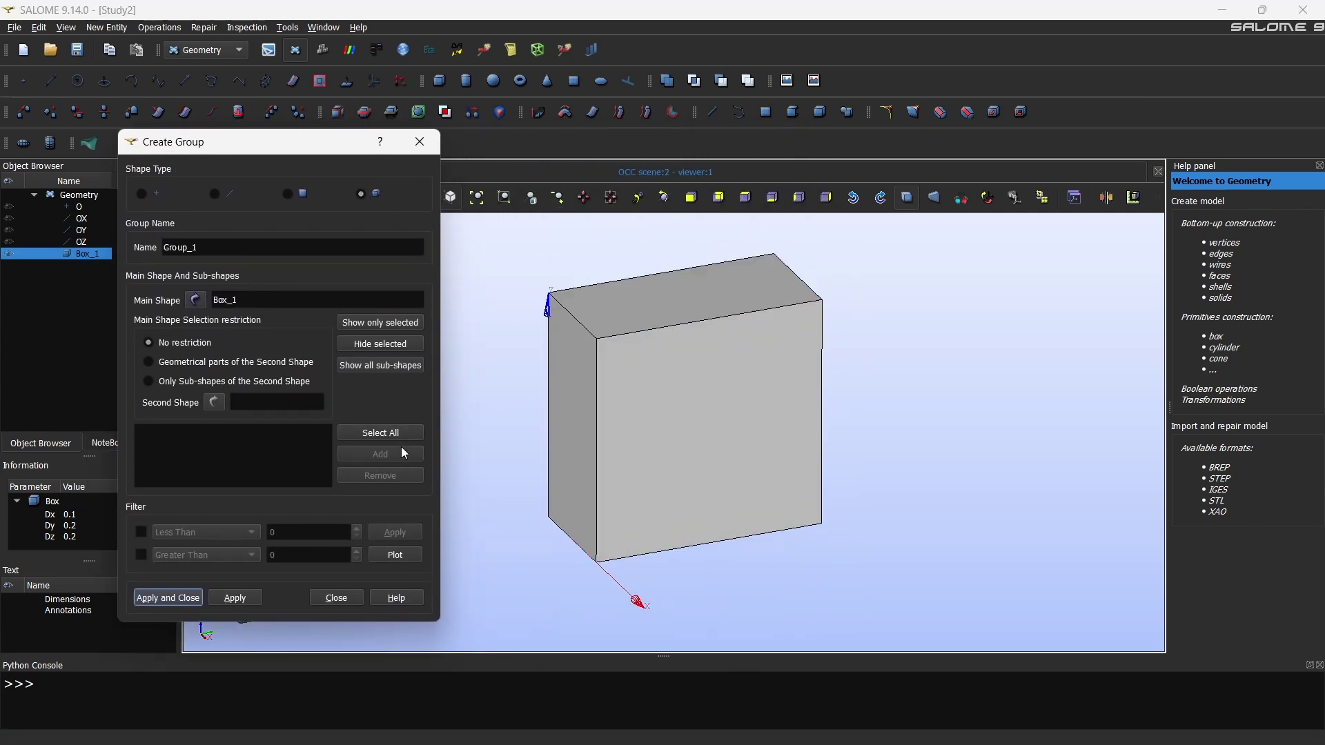
click(372, 437)
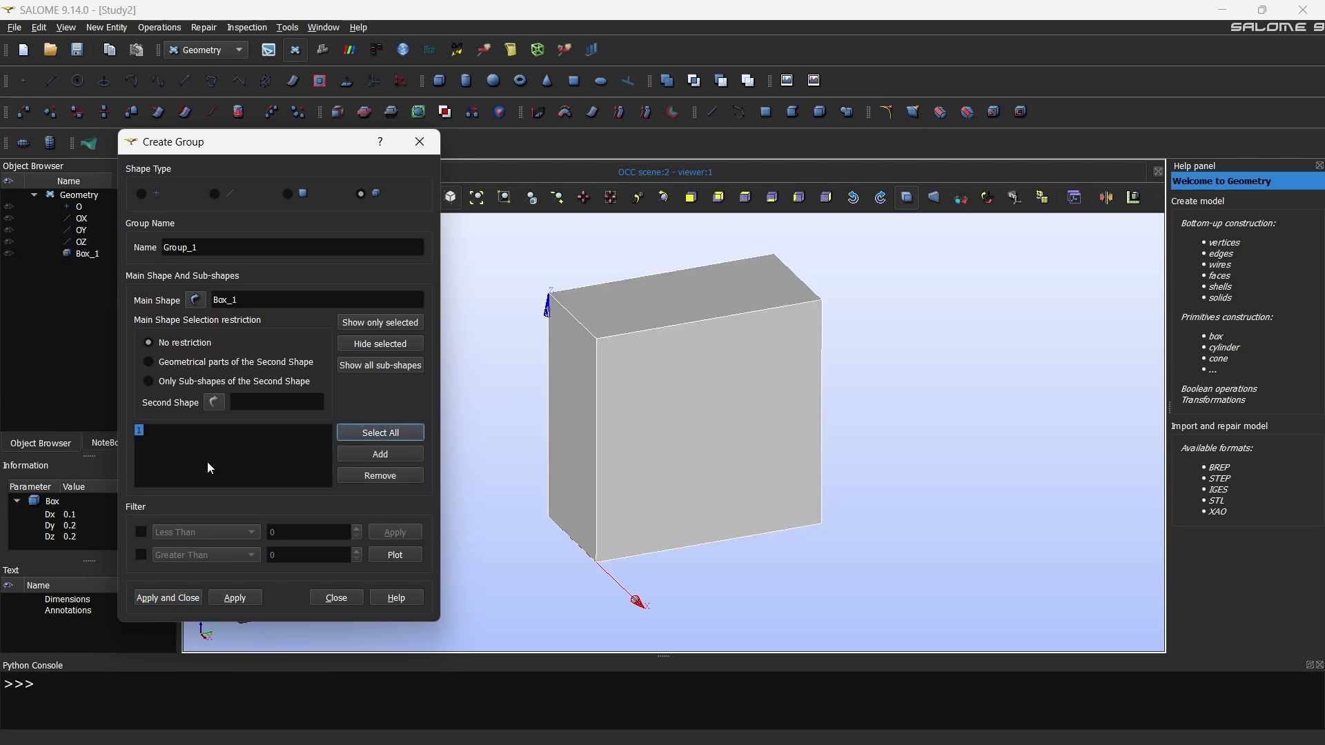
click(359, 478)
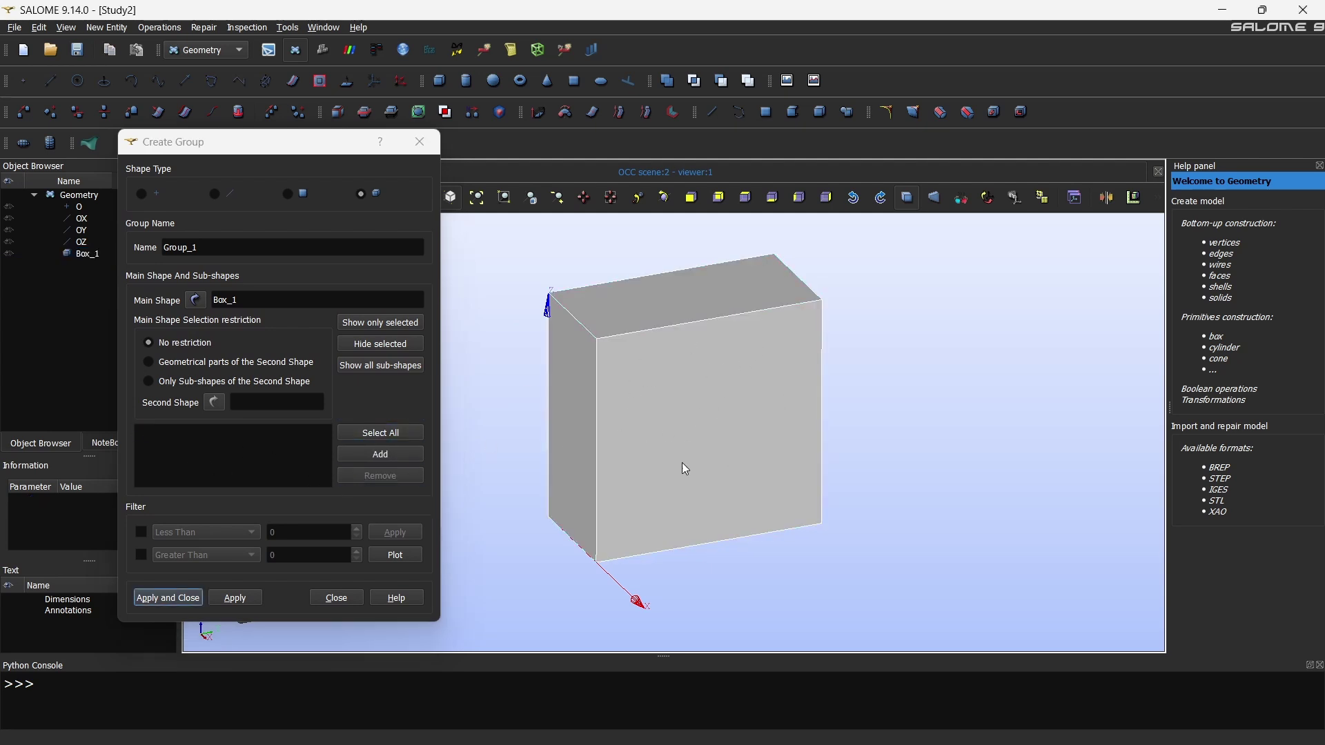
click(417, 456)
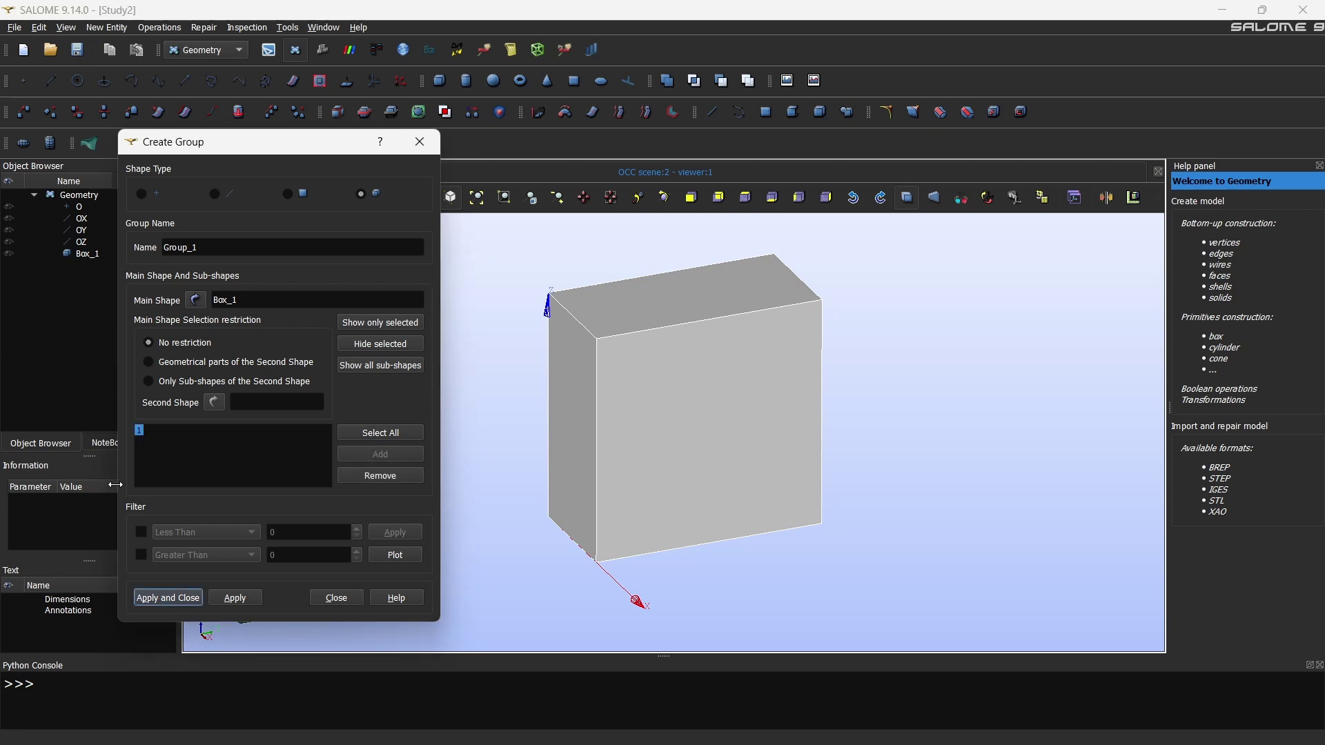
- Name the group fluid_box and apply it
double_click(181, 247)
text(fluid_box)
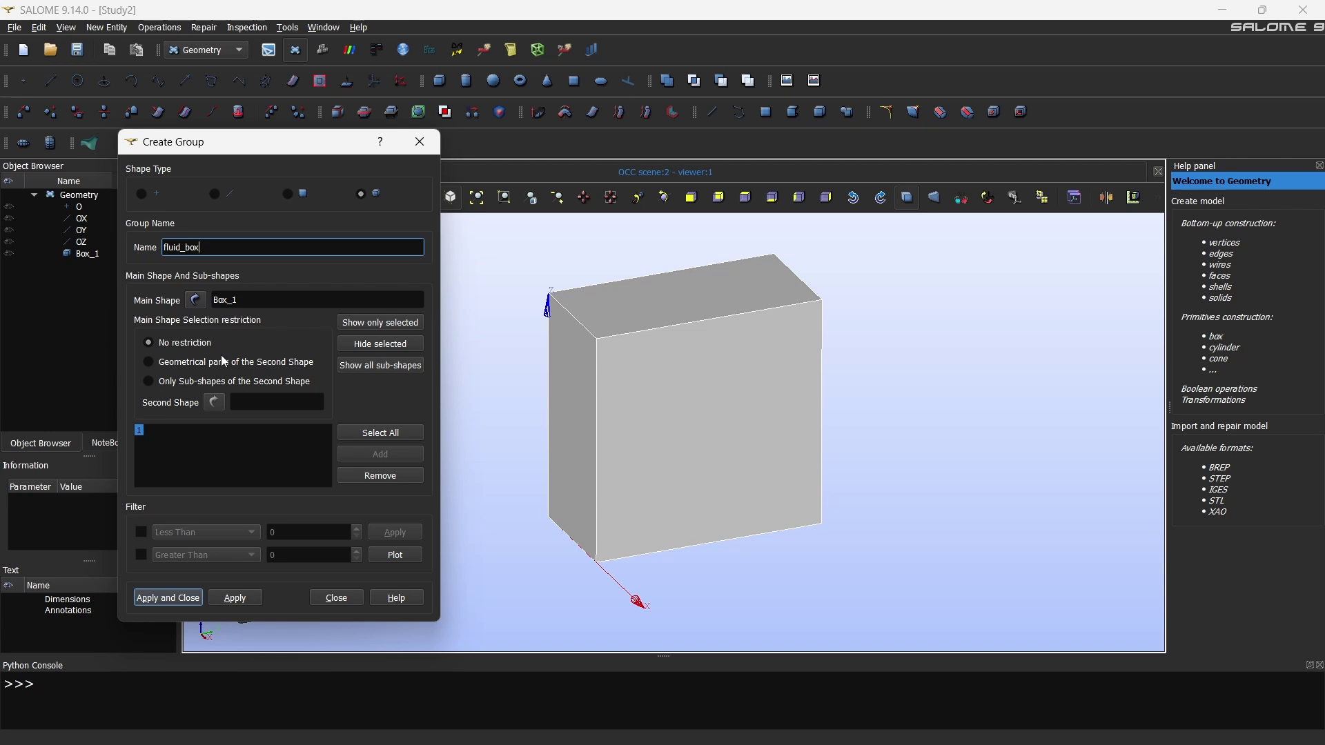
click(229, 603)
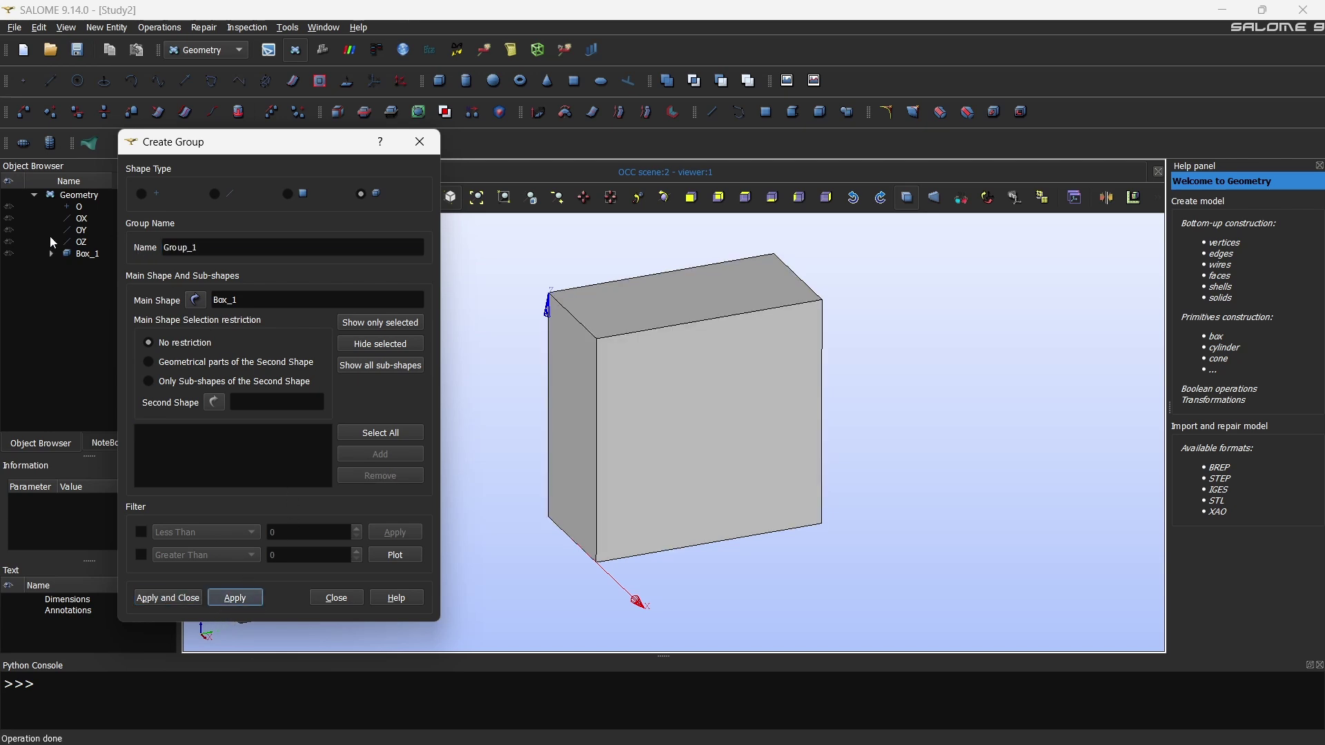
drag(198, 152, 270, 155)
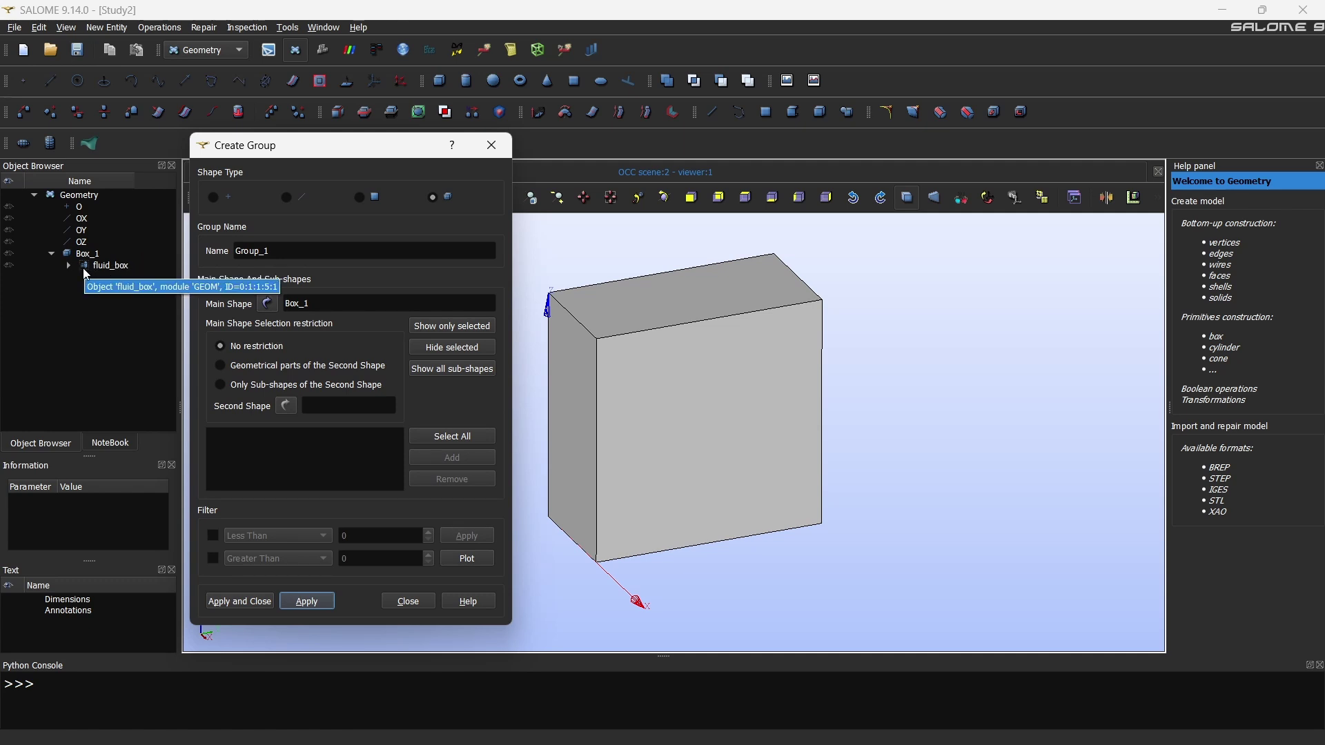
drag(254, 150, 139, 158)
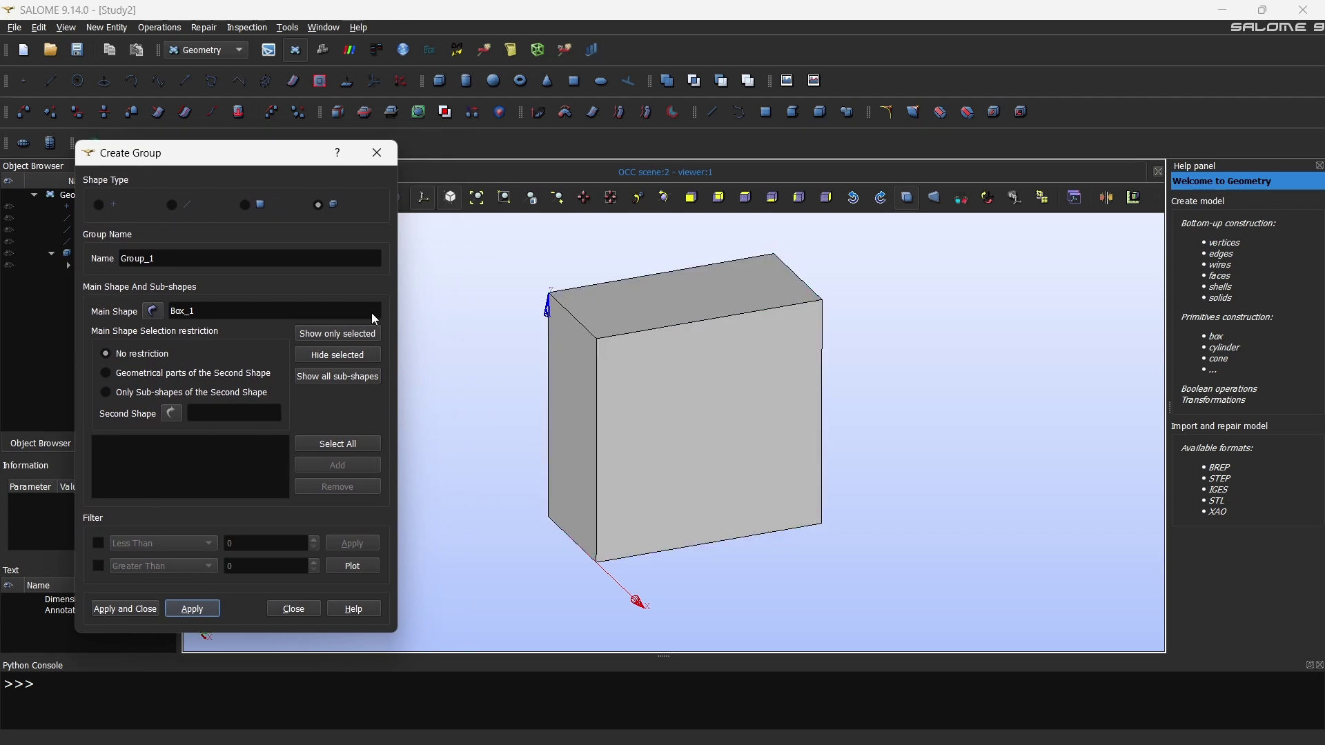
- Set the new group to face type and name it movingWall, copied from the p file
click(244, 208)
click(662, 309)
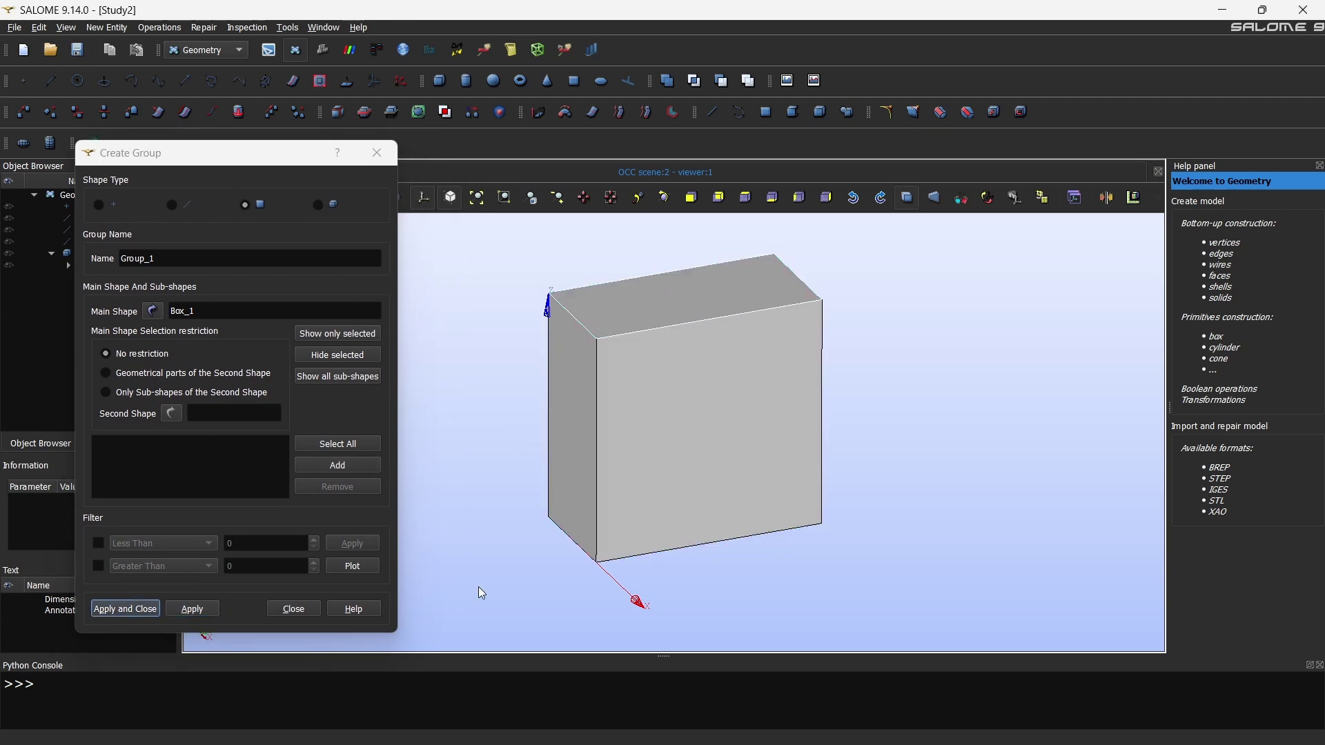
double_click(138, 260)
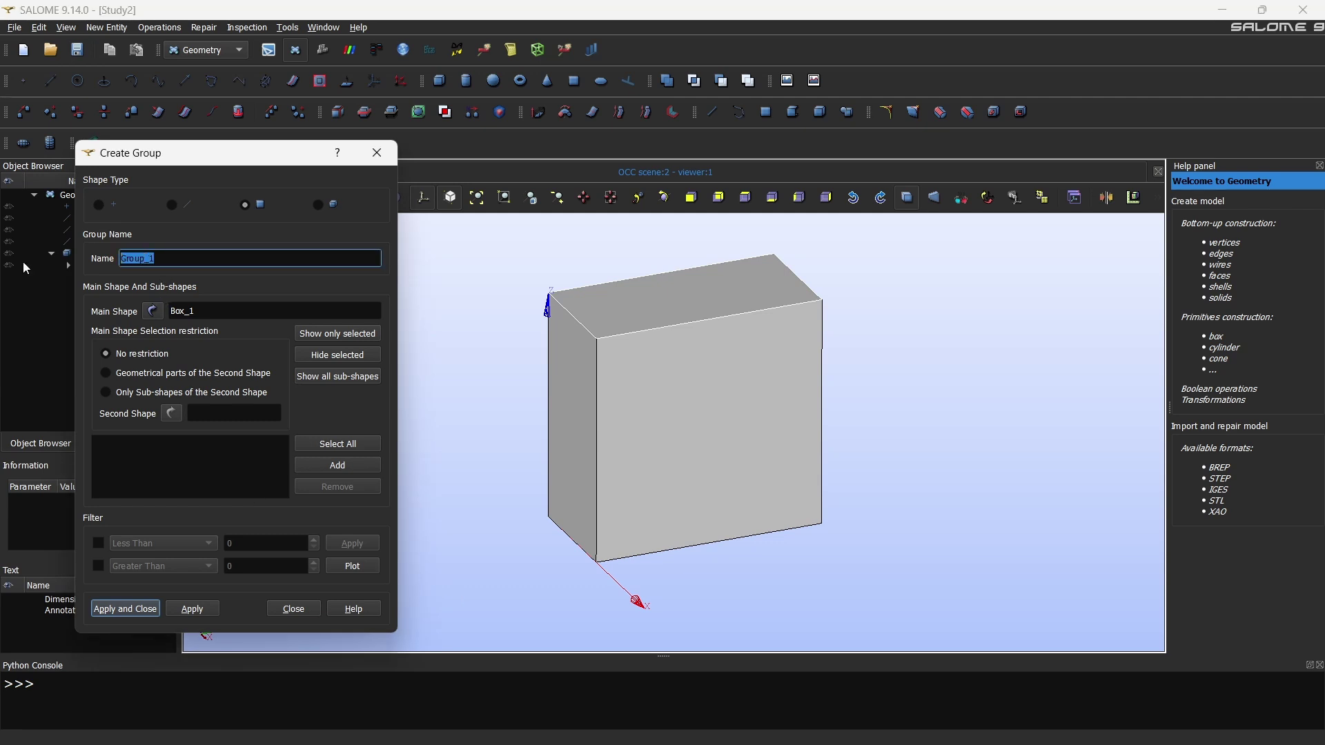
text(movingWall)
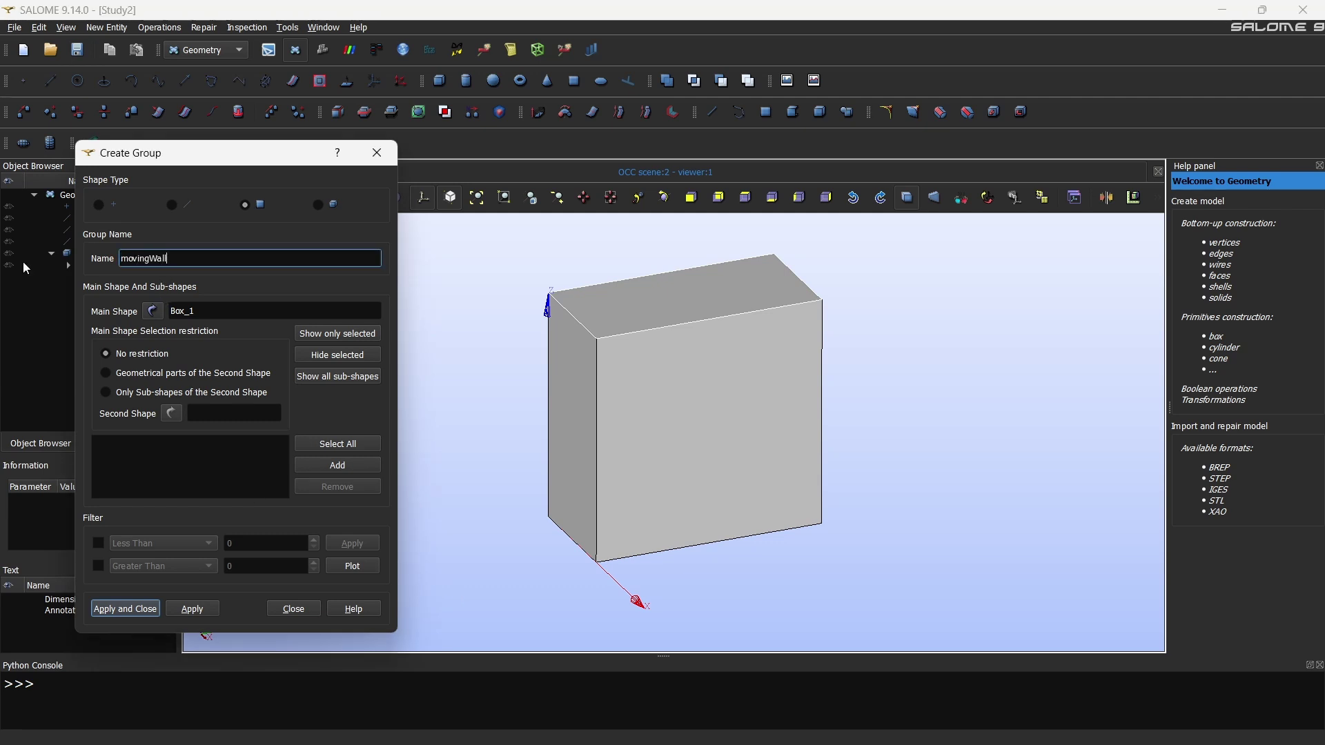
key(alt+Tab)
double_click(160, 255)
key(ctrl+c)
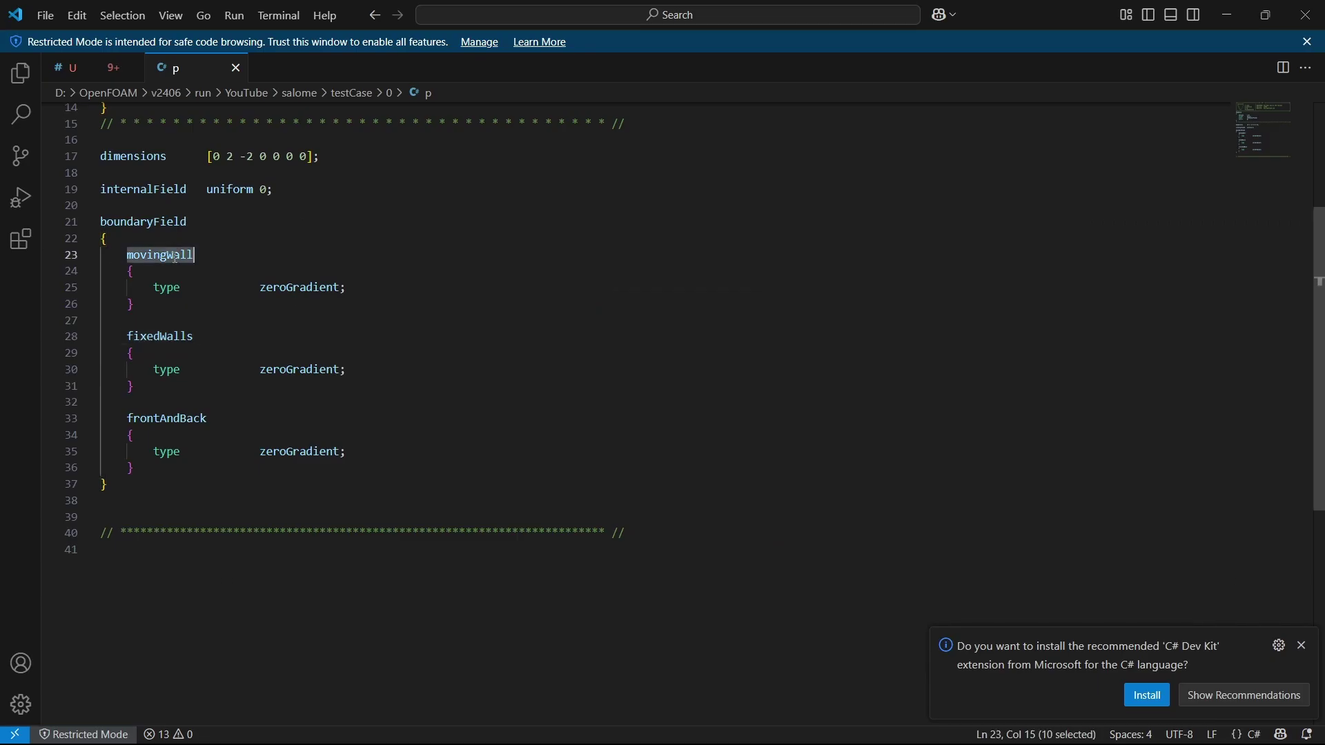
key(alt+Tab)
drag(179, 255, 111, 266)
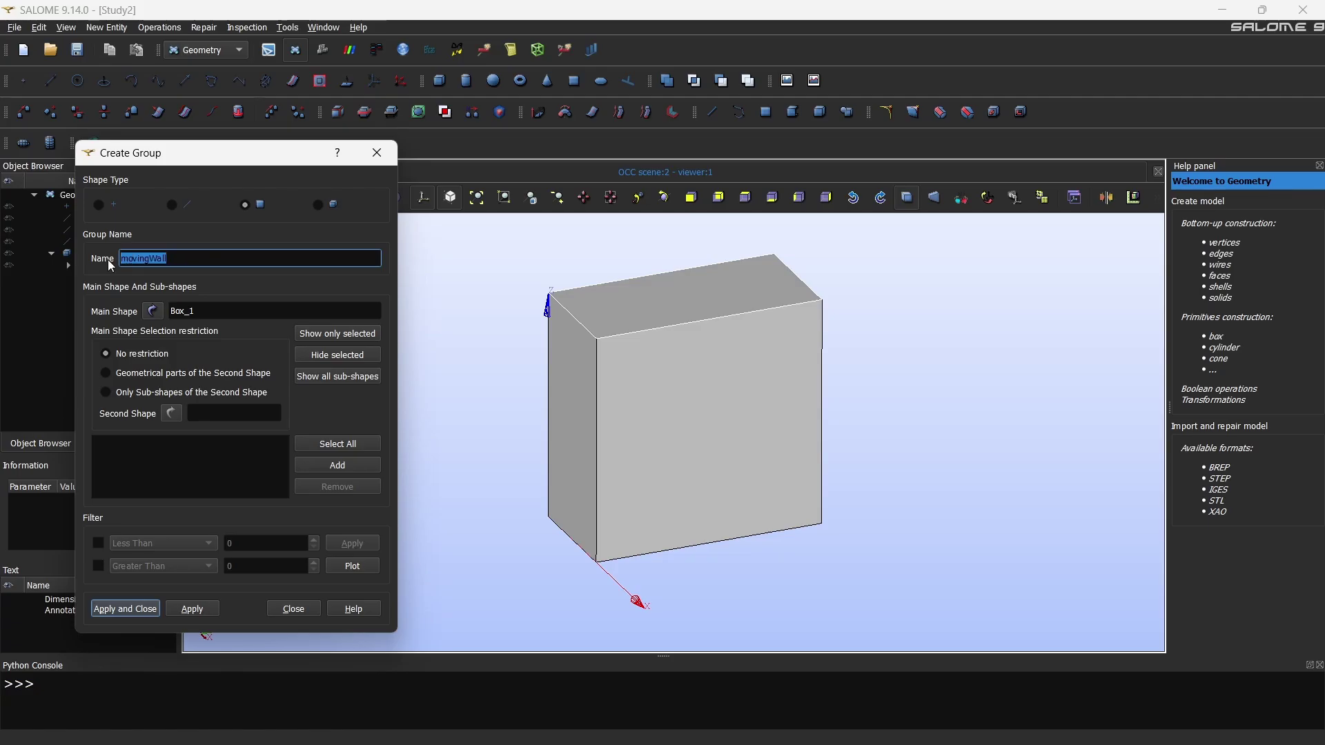
key(ctrl+v)
- Set Box_1 as main shape, add top face 33, and apply the movingWall group
click(636, 305)
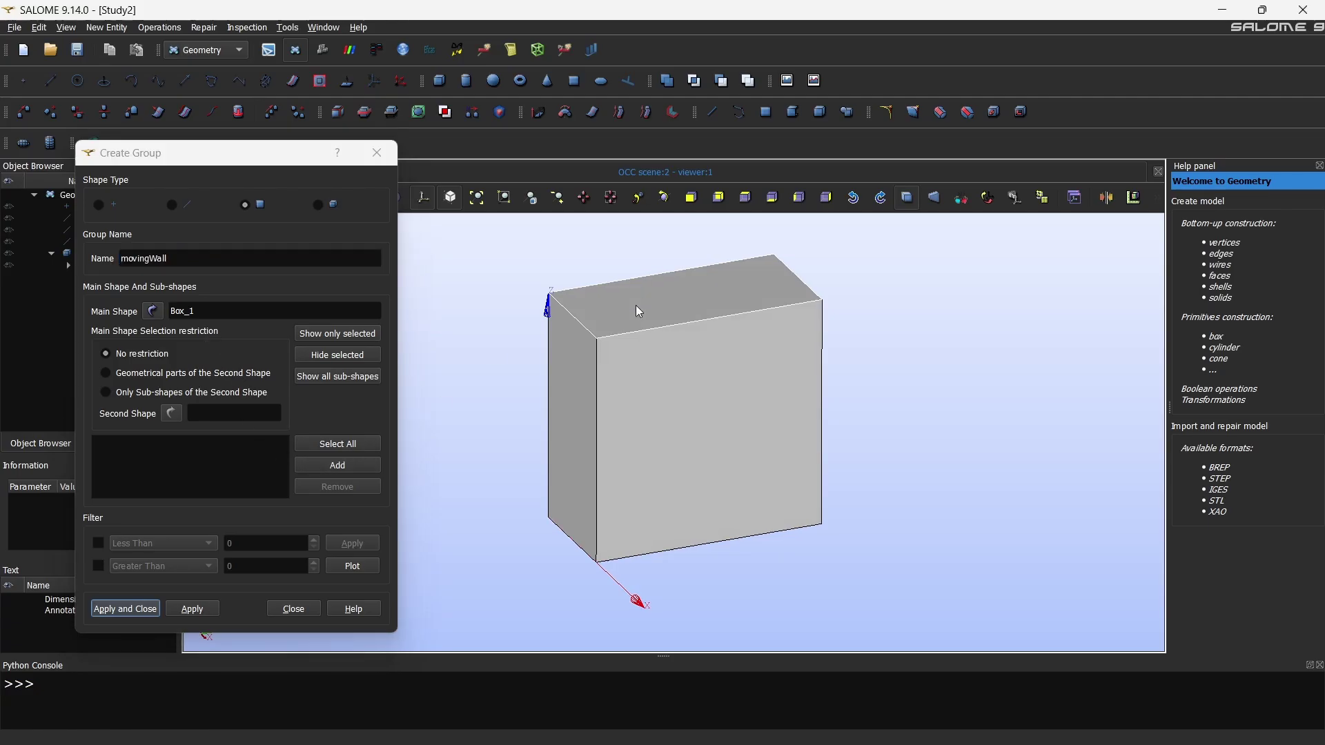
click(371, 465)
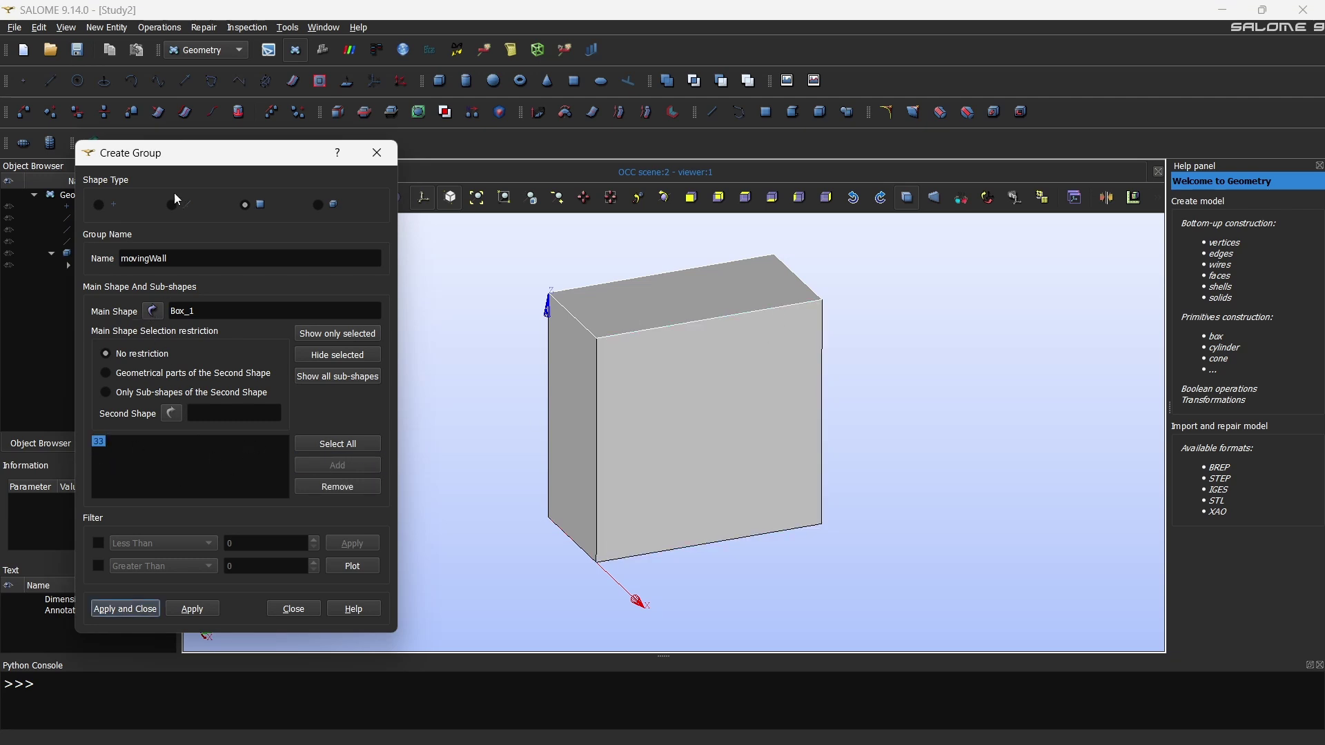
drag(163, 153, 258, 135)
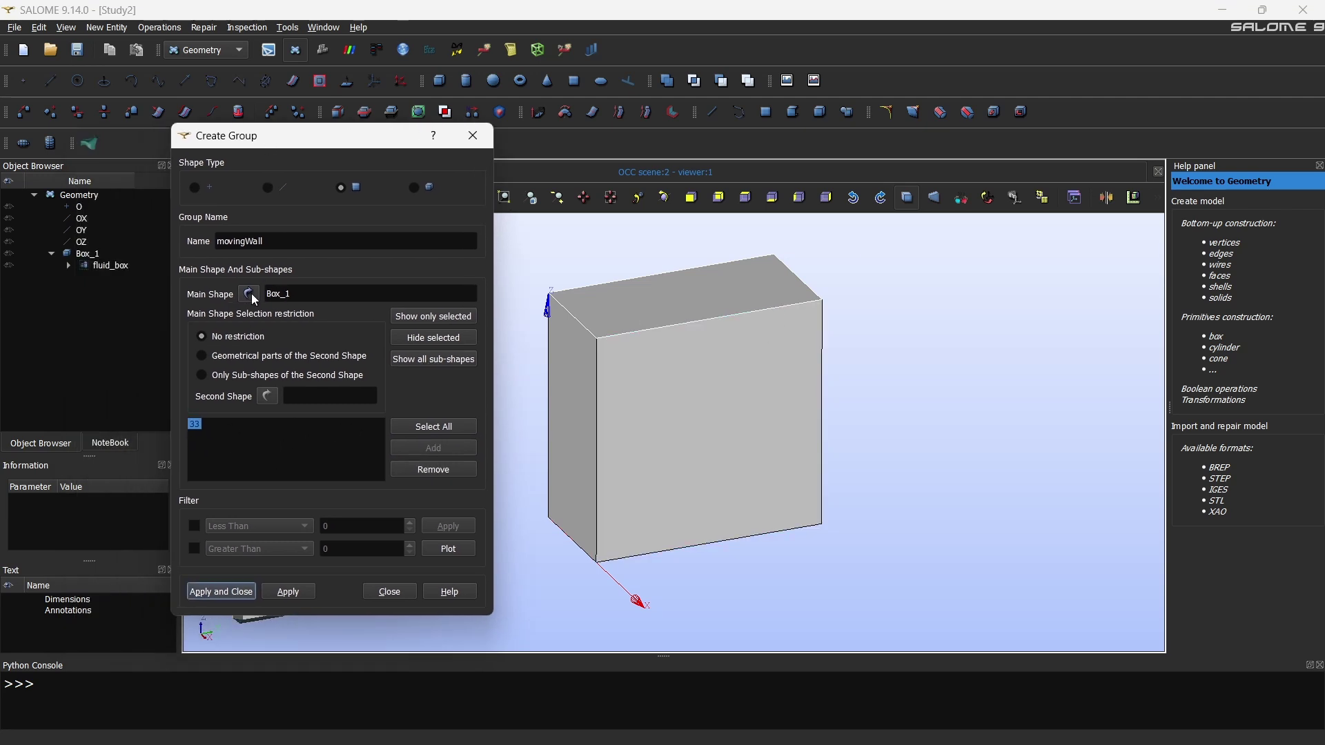
click(250, 294)
click(97, 255)
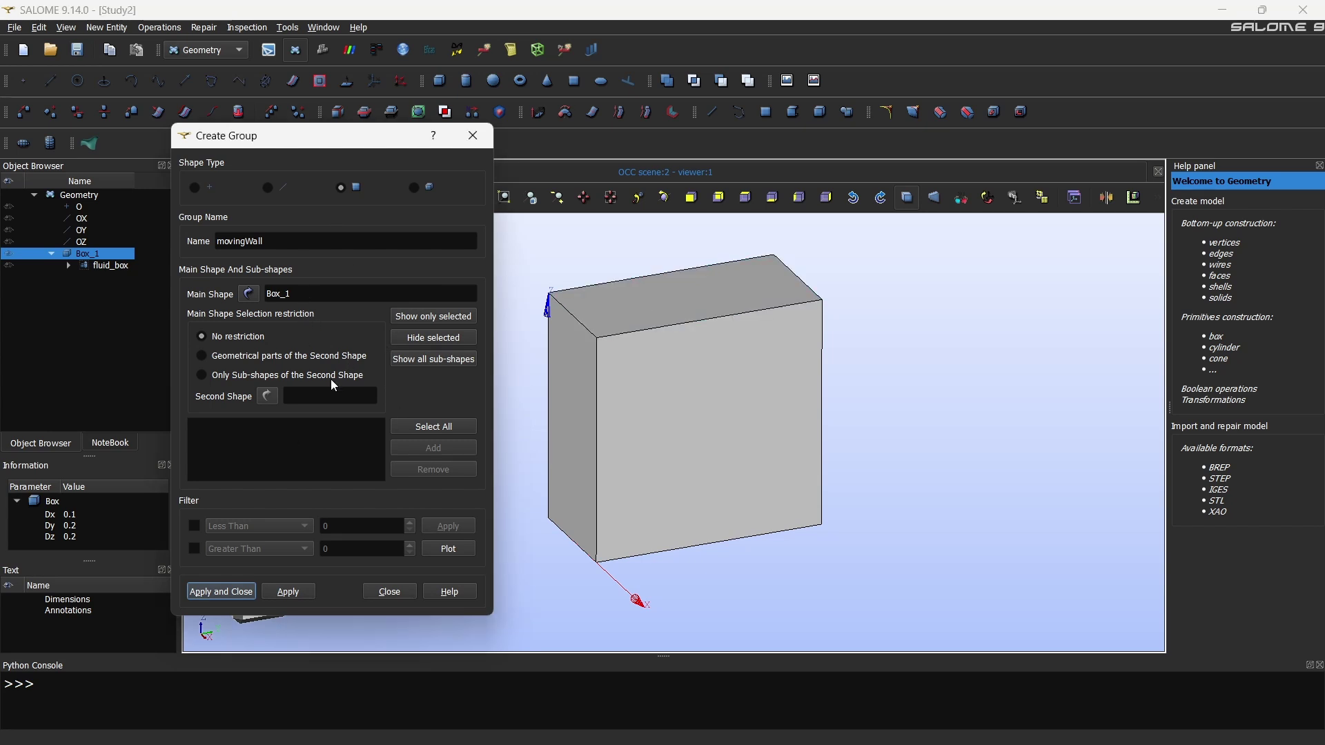
click(617, 364)
click(449, 450)
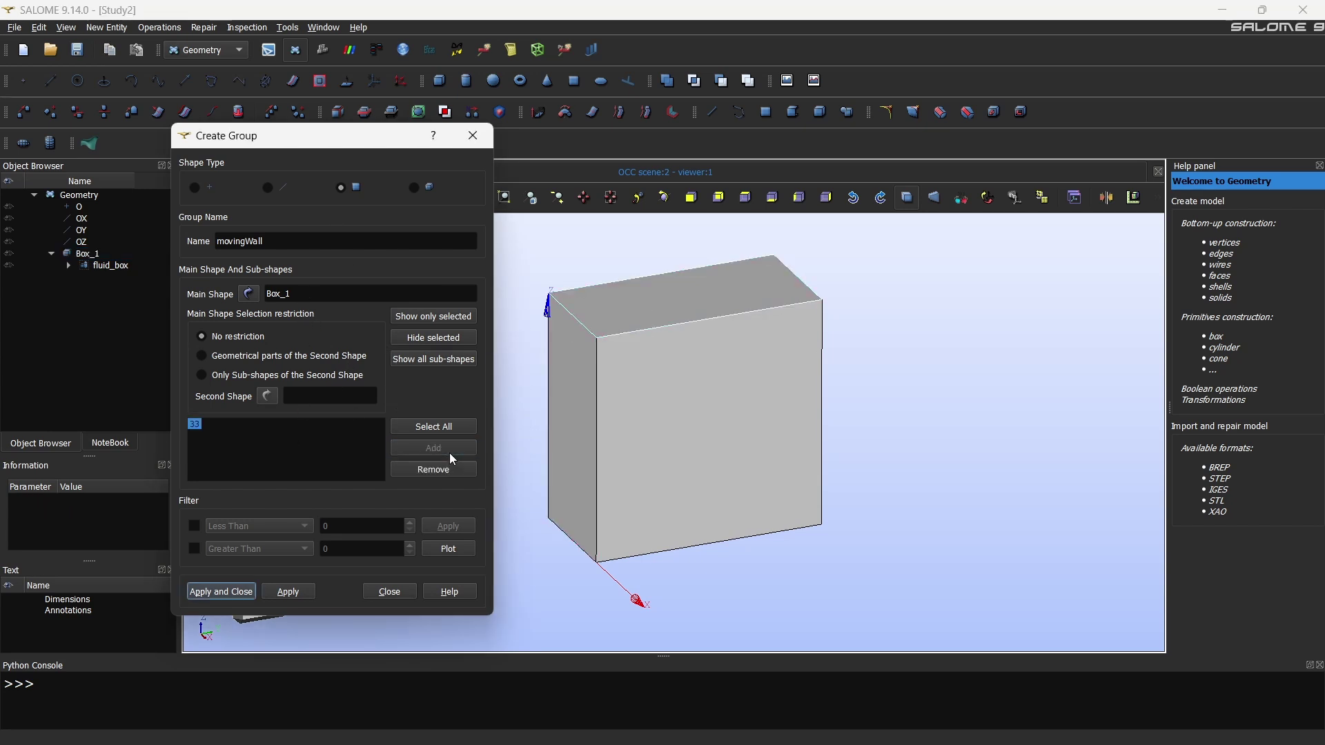
click(299, 601)
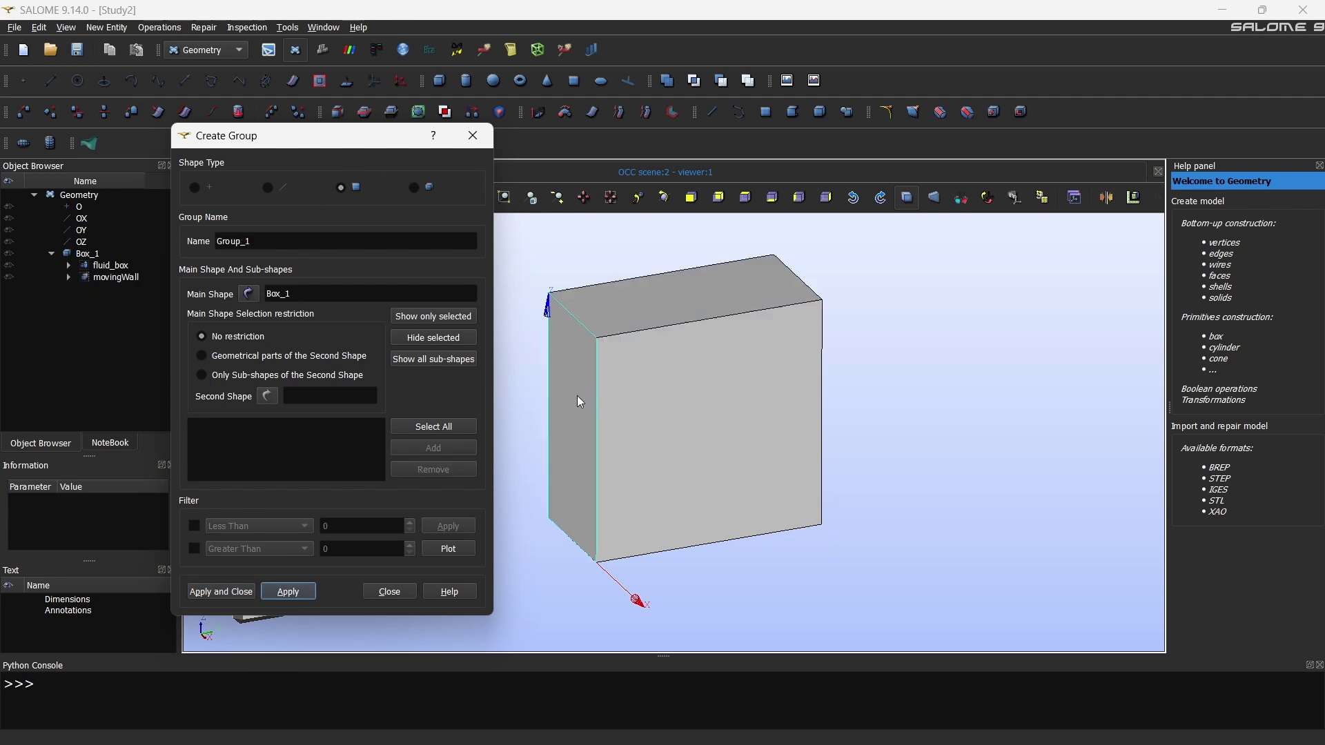
- Add the box's front and back faces, 13 and 3, to the group
click(710, 440)
ctrl+right_drag(726, 493, 552, 491)
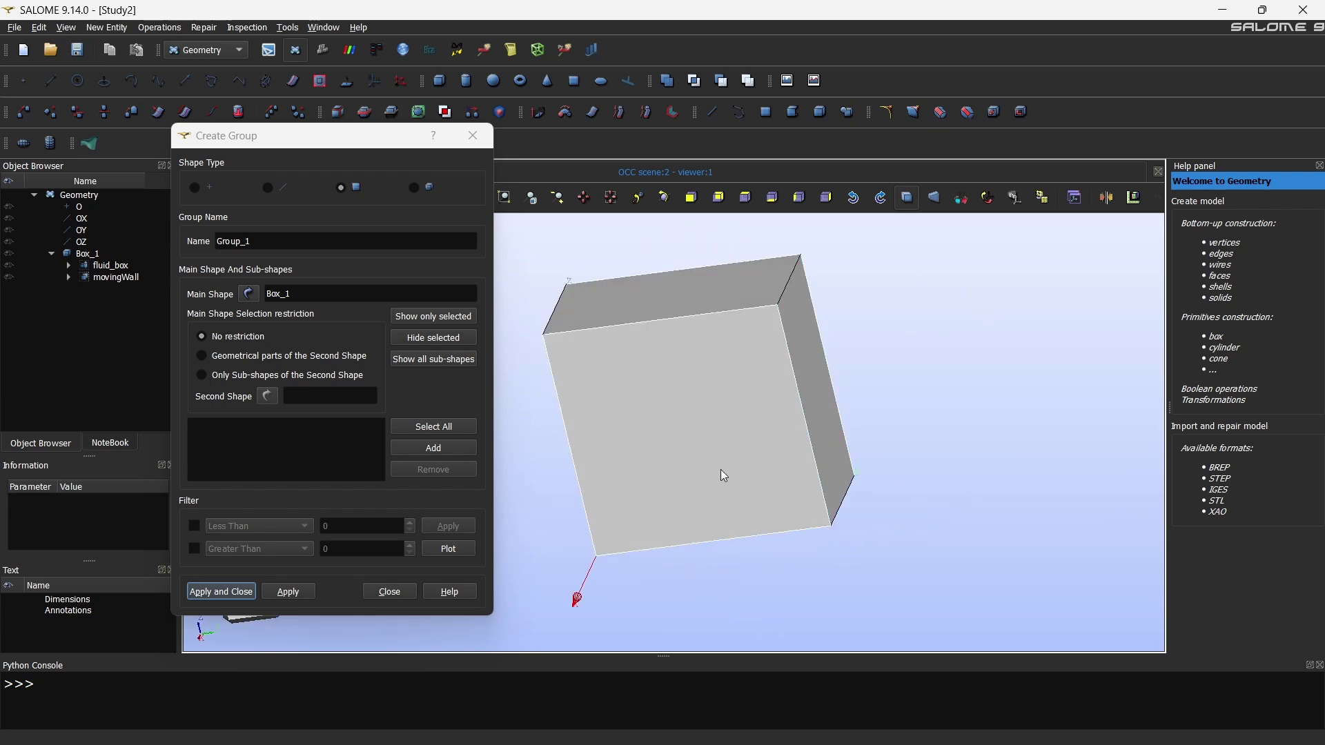
click(434, 448)
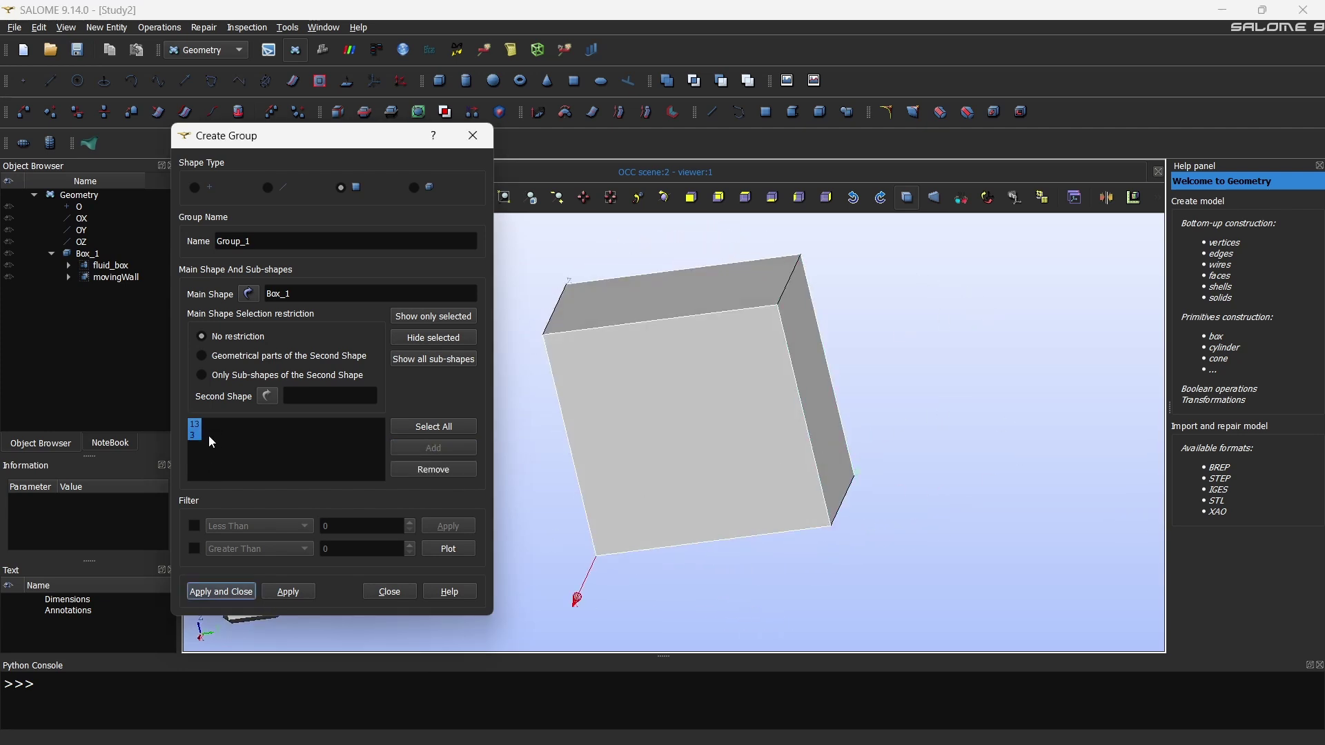
click(198, 461)
ctrl+right_drag(690, 414, 587, 428)
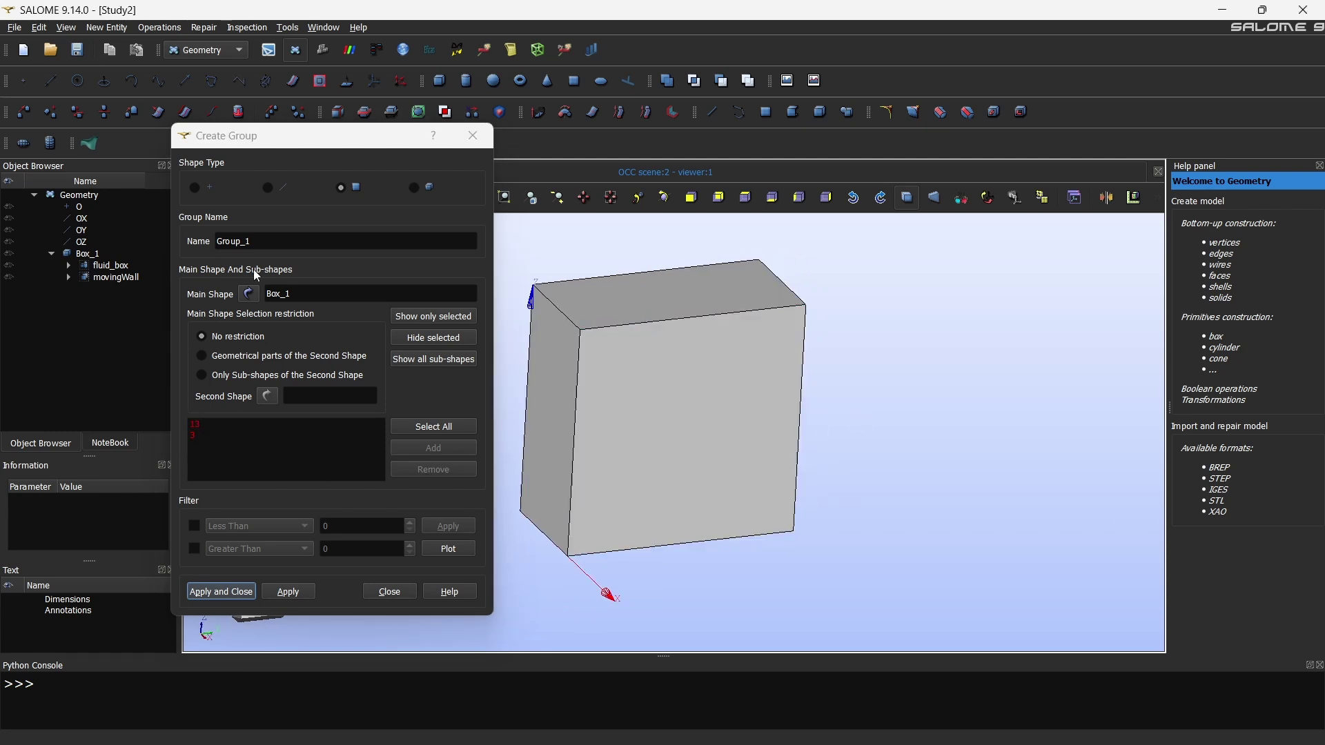
- Name the group frontAndBack, copied from the boundary file, and apply it
drag(252, 241, 210, 243)
key(alt+Tab)
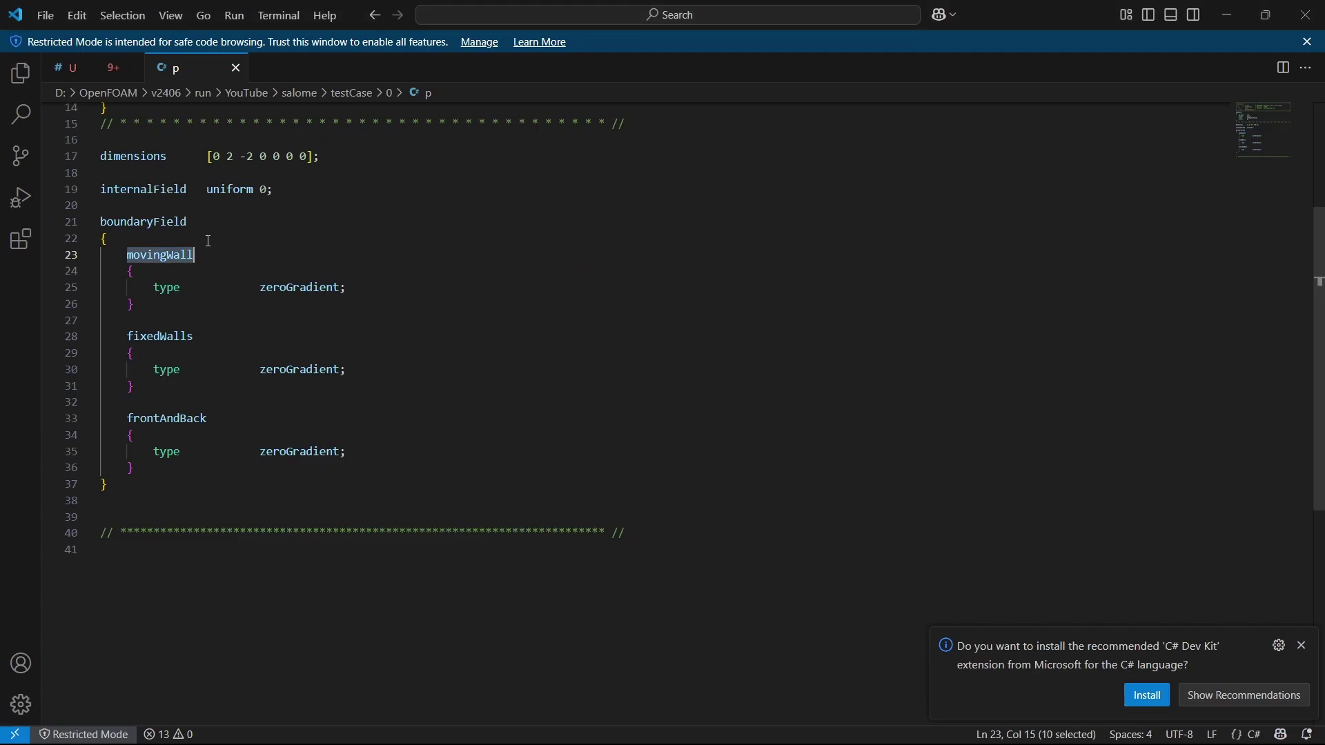
double_click(183, 419)
key(ctrl+c)
key(alt+Tab)
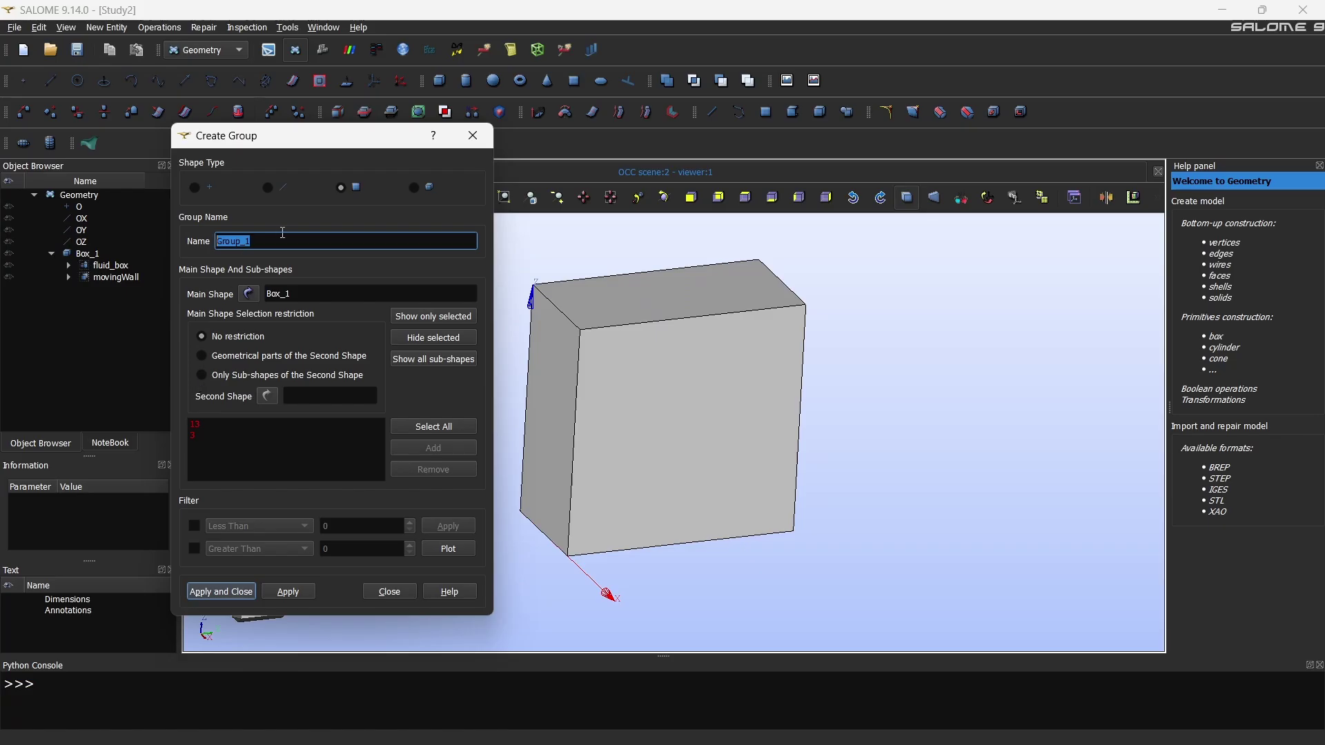
key(ctrl+v)
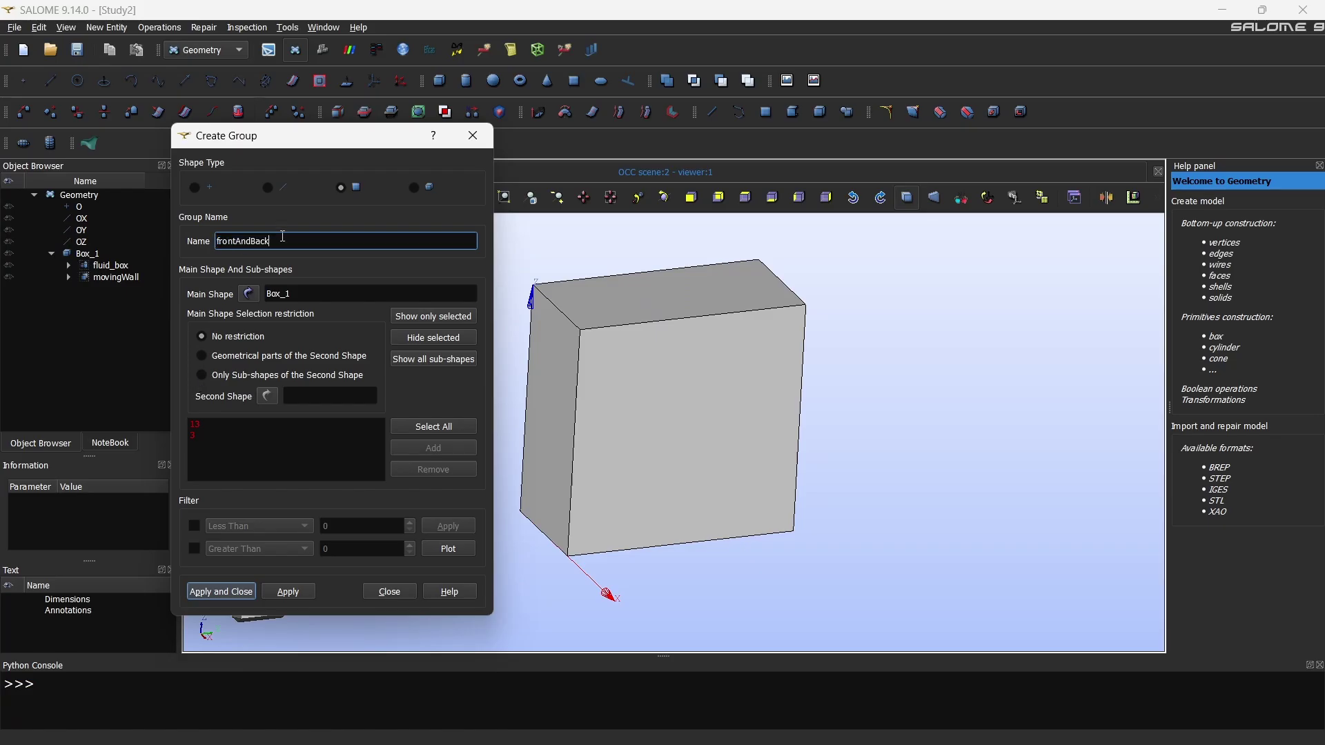
click(289, 592)
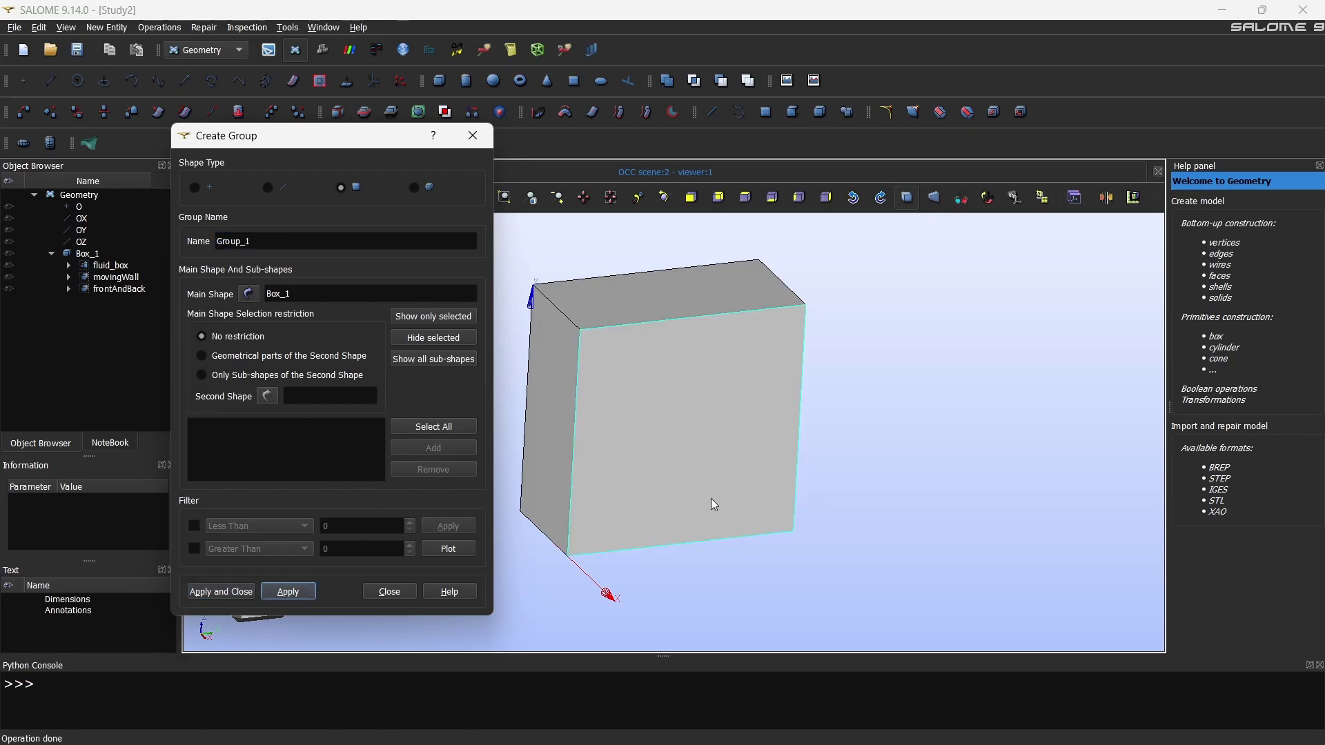
- Add the two side faces and bottom face (27, 23, 31) to the group
mouse_move(718, 497)
ctrl+right_down()
mouse_move(847, 547)
mouse_move(752, 464)
mouse_move(736, 479)
ctrl+right_up()
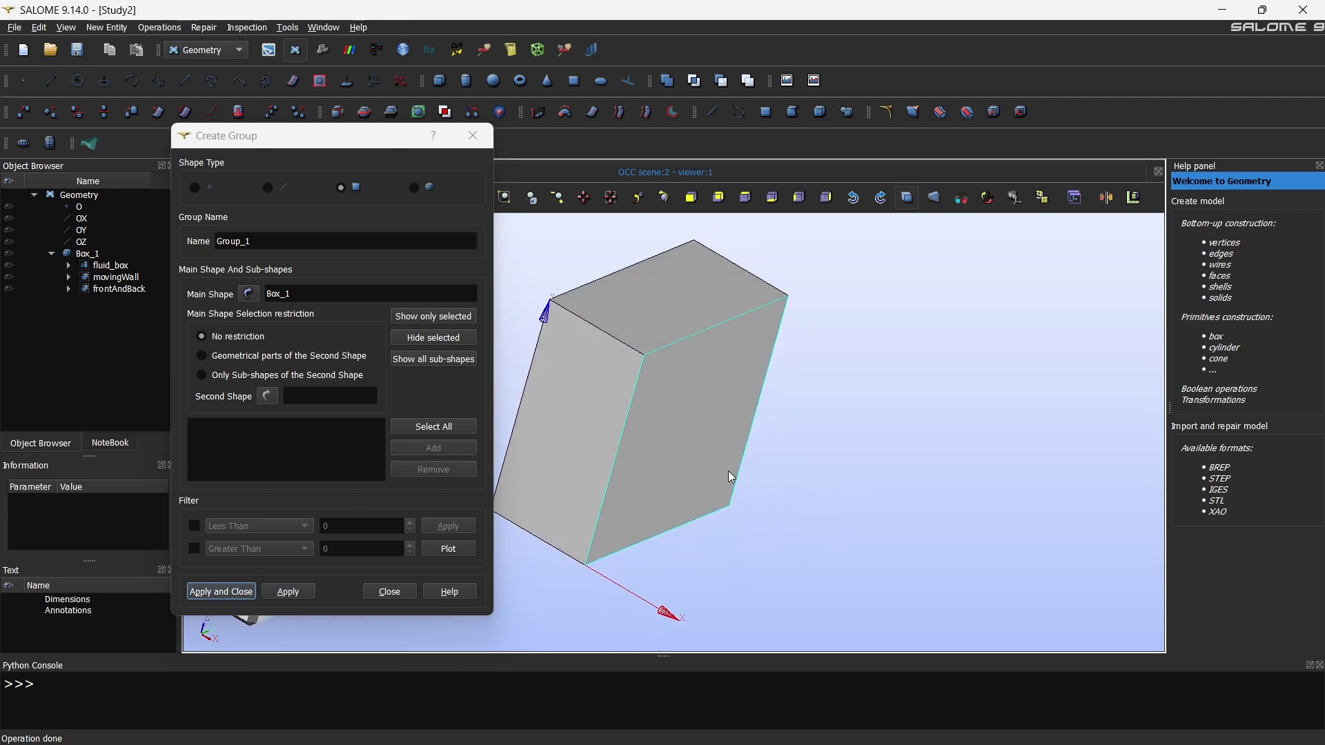
ctrl+middle_drag(736, 479, 859, 505)
ctrl+right_drag(860, 504, 604, 481)
ctrl+middle_drag(865, 453, 794, 389)
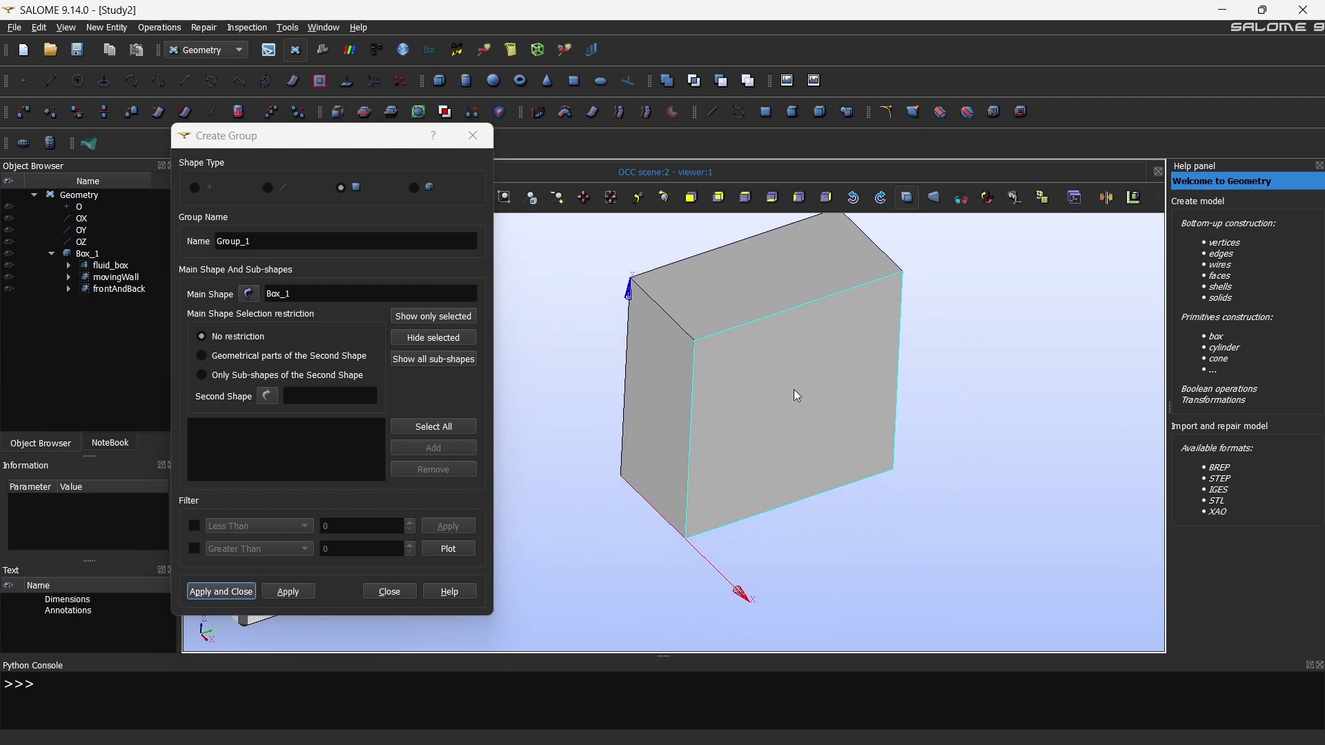
click(656, 365)
ctrl+right_drag(824, 545, 480, 356)
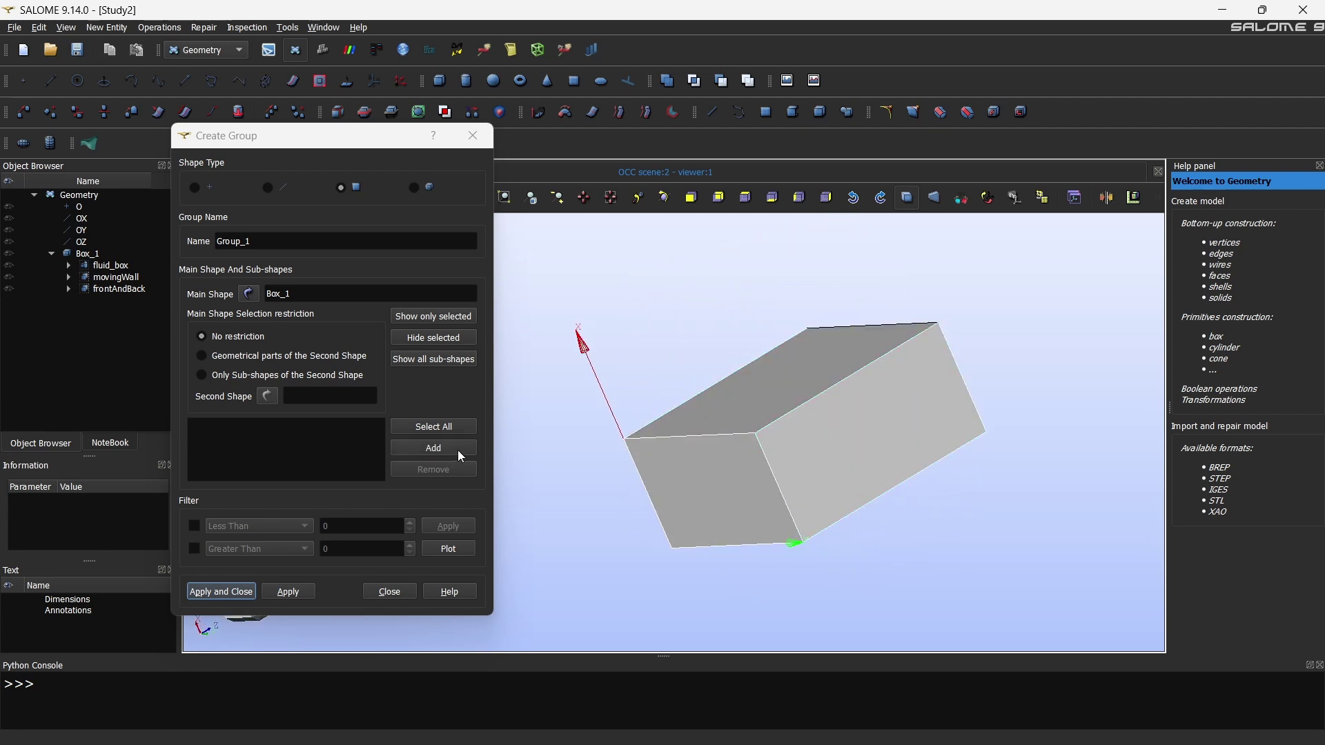
click(434, 448)
- Name the group fixedWalls from the boundary file, then Apply and Close
click(298, 243)
key(alt+Tab)
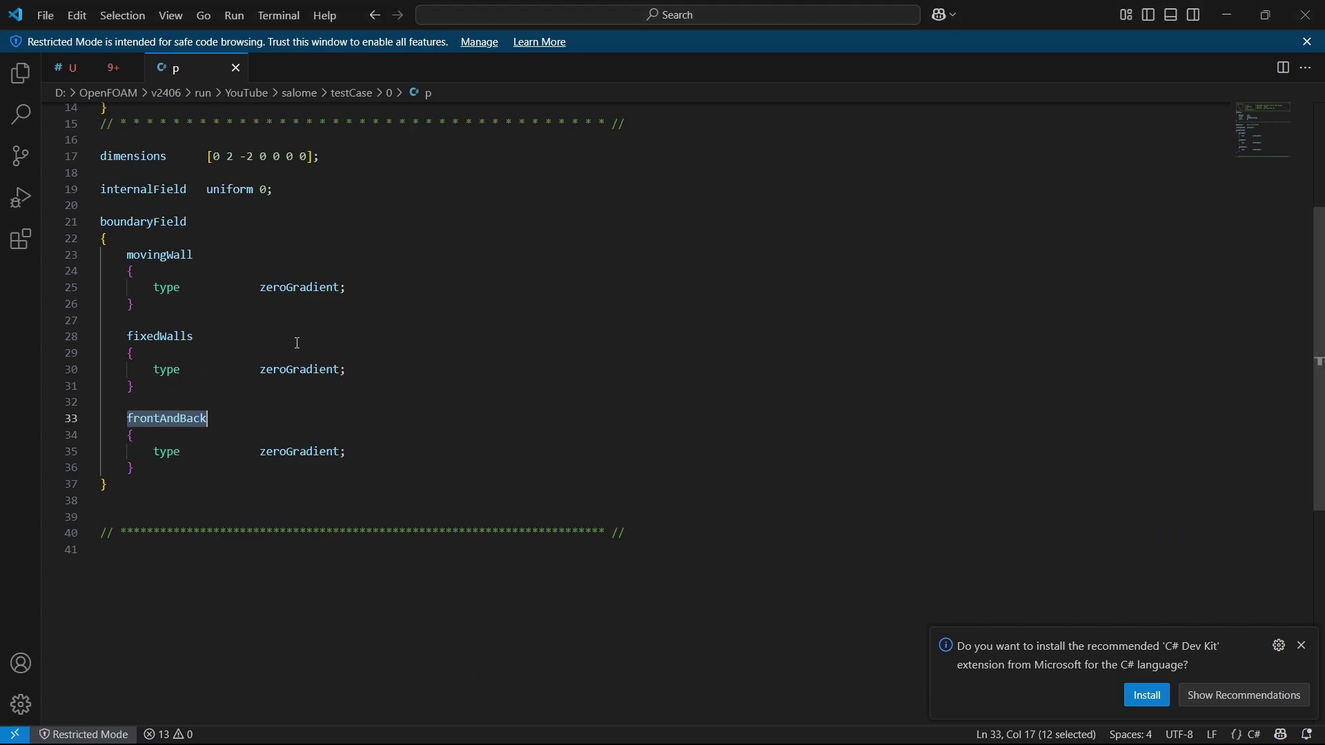
double_click(160, 337)
key(alt+Tab)
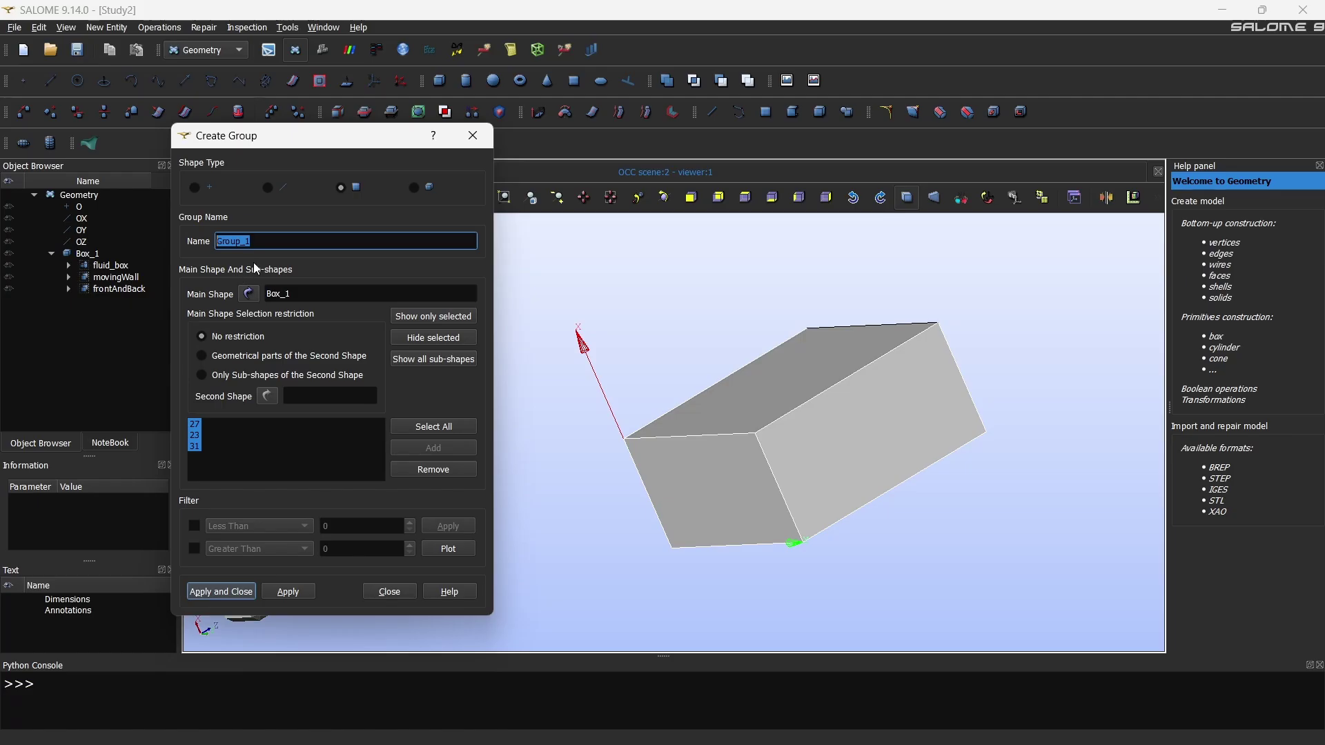
key(ctrl+v)
click(226, 592)
ctrl+right_drag(467, 363, 740, 346)
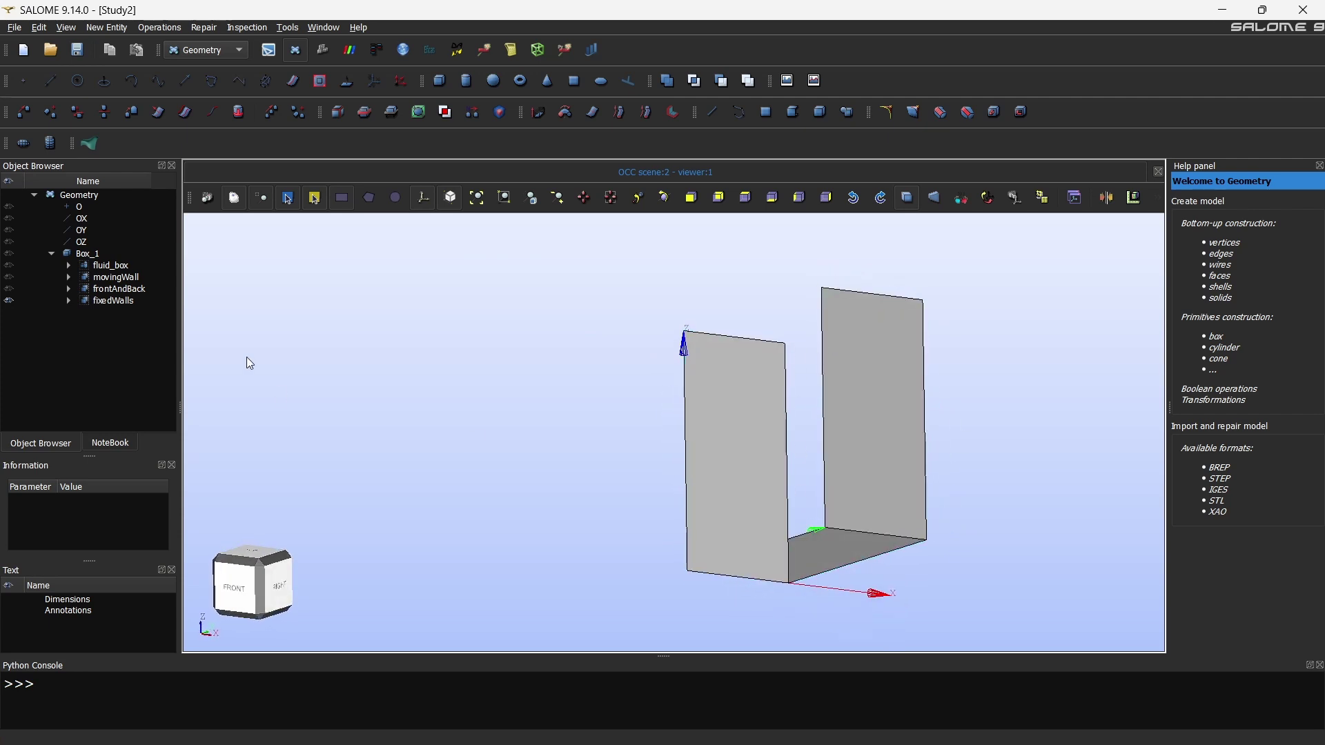
- Inspect the frontAndBack and then the movingWall group alone, hiding the previous group each time
click(9, 288)
click(8, 301)
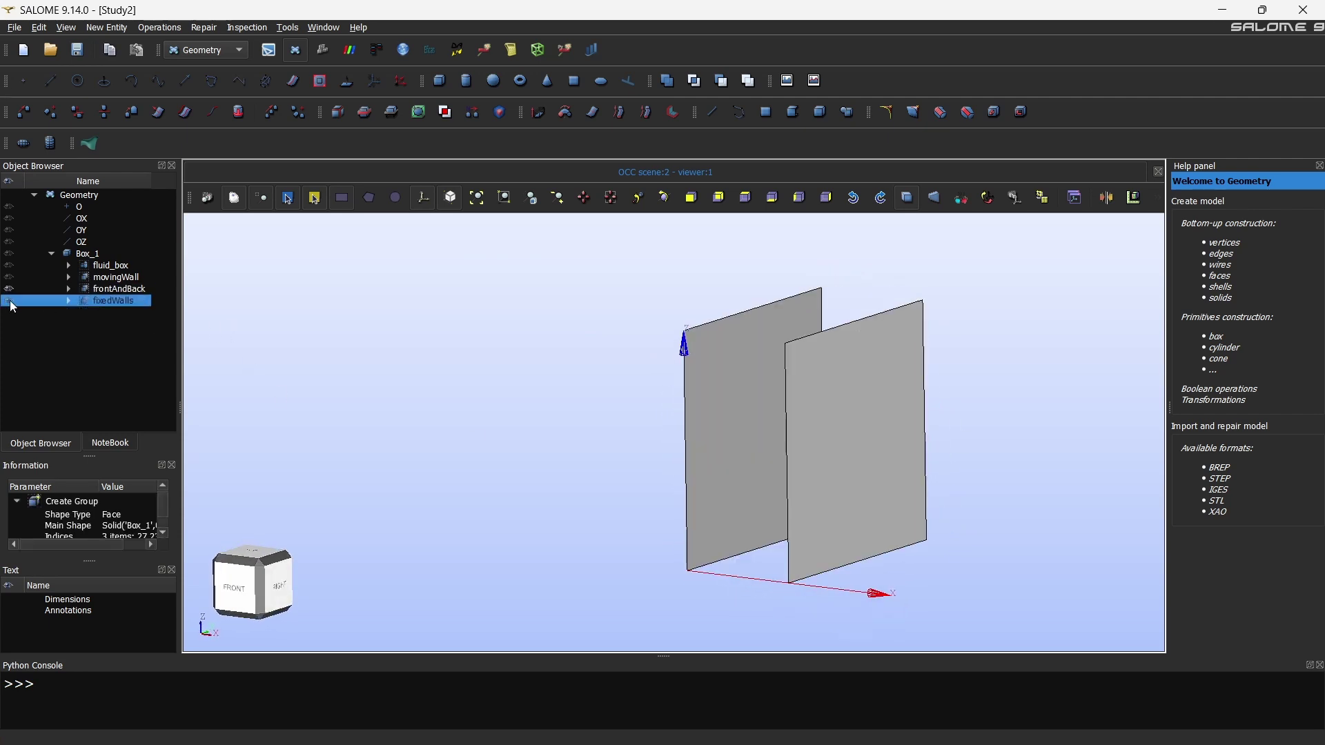
ctrl+right_drag(575, 427, 359, 398)
click(9, 277)
click(9, 288)
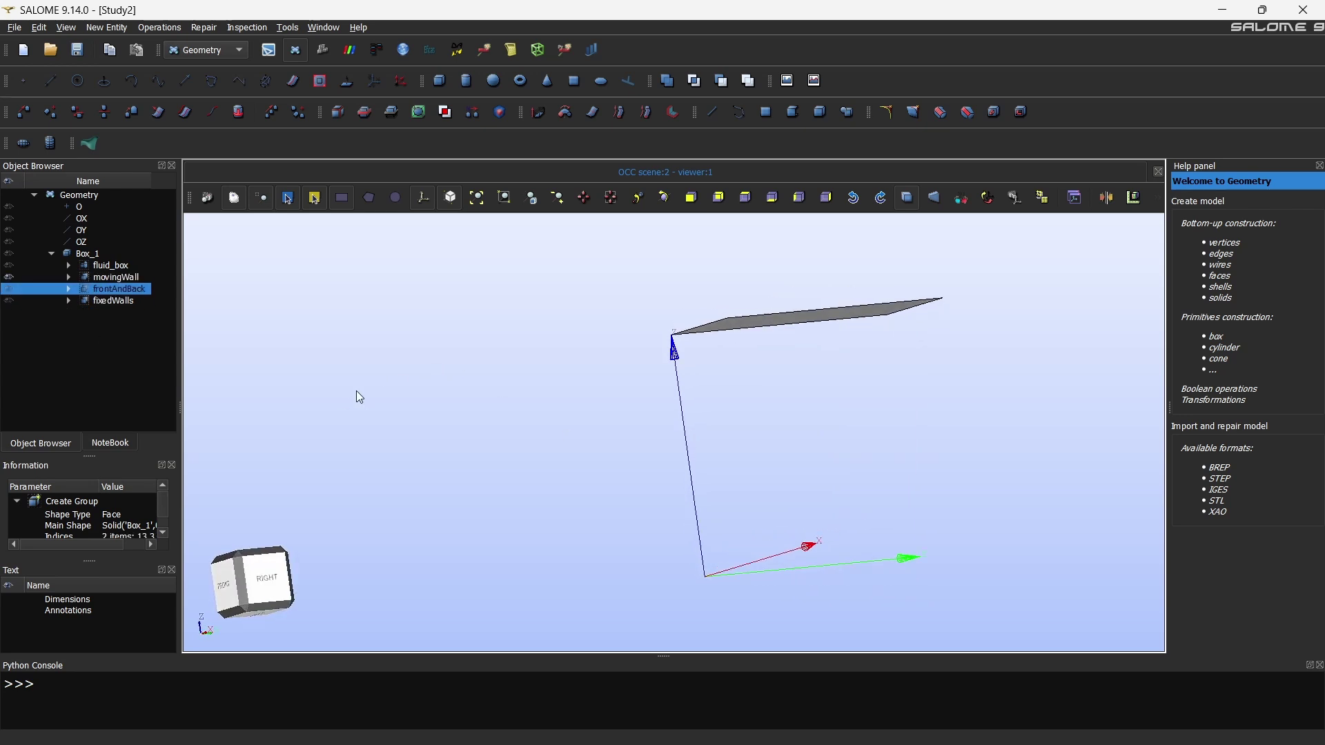
- Display the whole fluid_box solid and rotate the box back toward a front view
click(8, 265)
click(8, 277)
ctrl+right_drag(690, 524, 959, 464)
ctrl+middle_drag(959, 465, 598, 433)
ctrl+right_drag(597, 433, 624, 437)
click(868, 399)
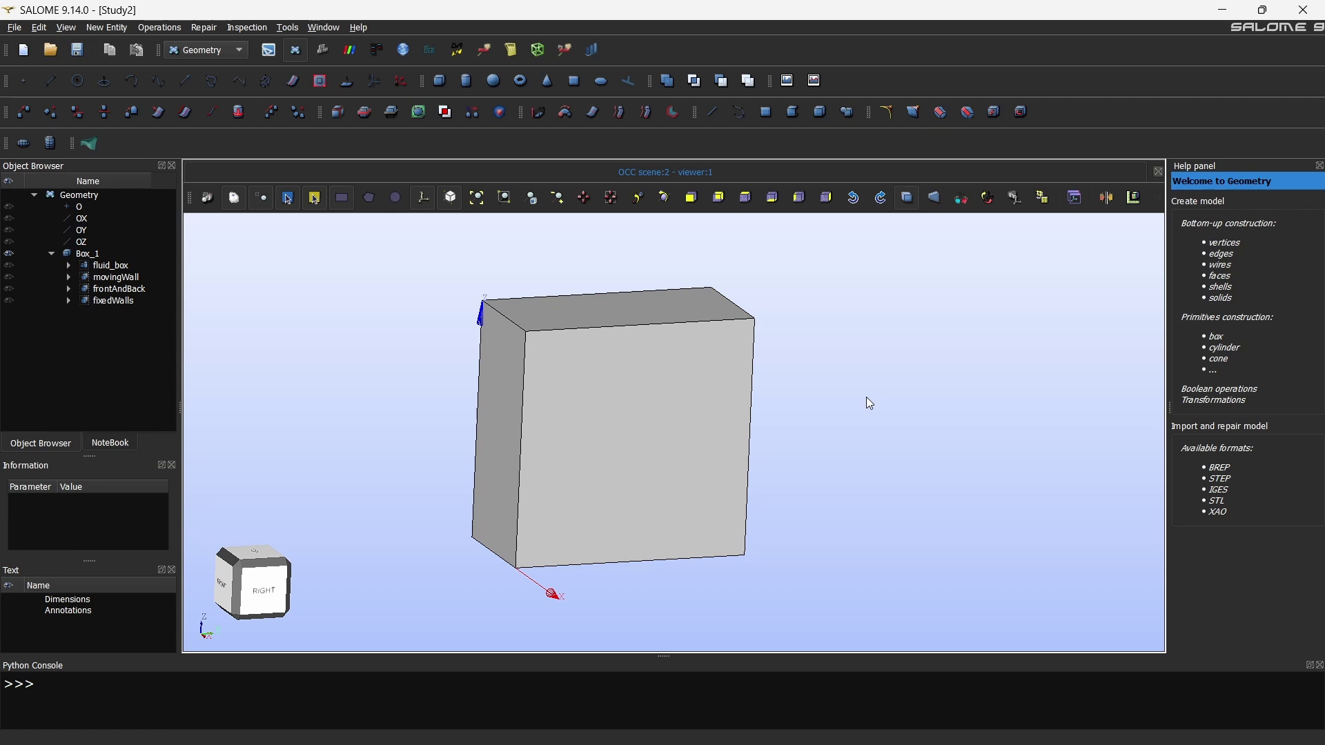
- Select Box_1 and switch SALOME to the Mesh module
click(92, 255)
click(216, 54)
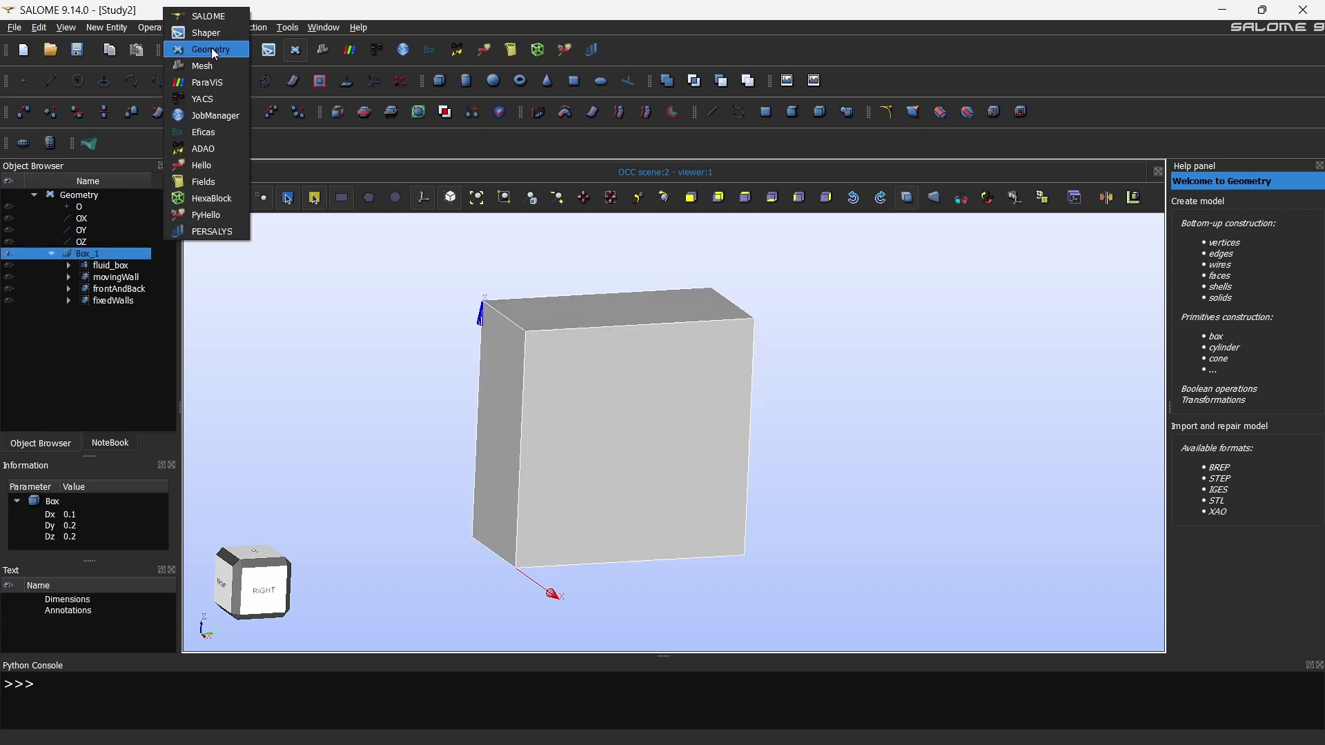
click(212, 66)
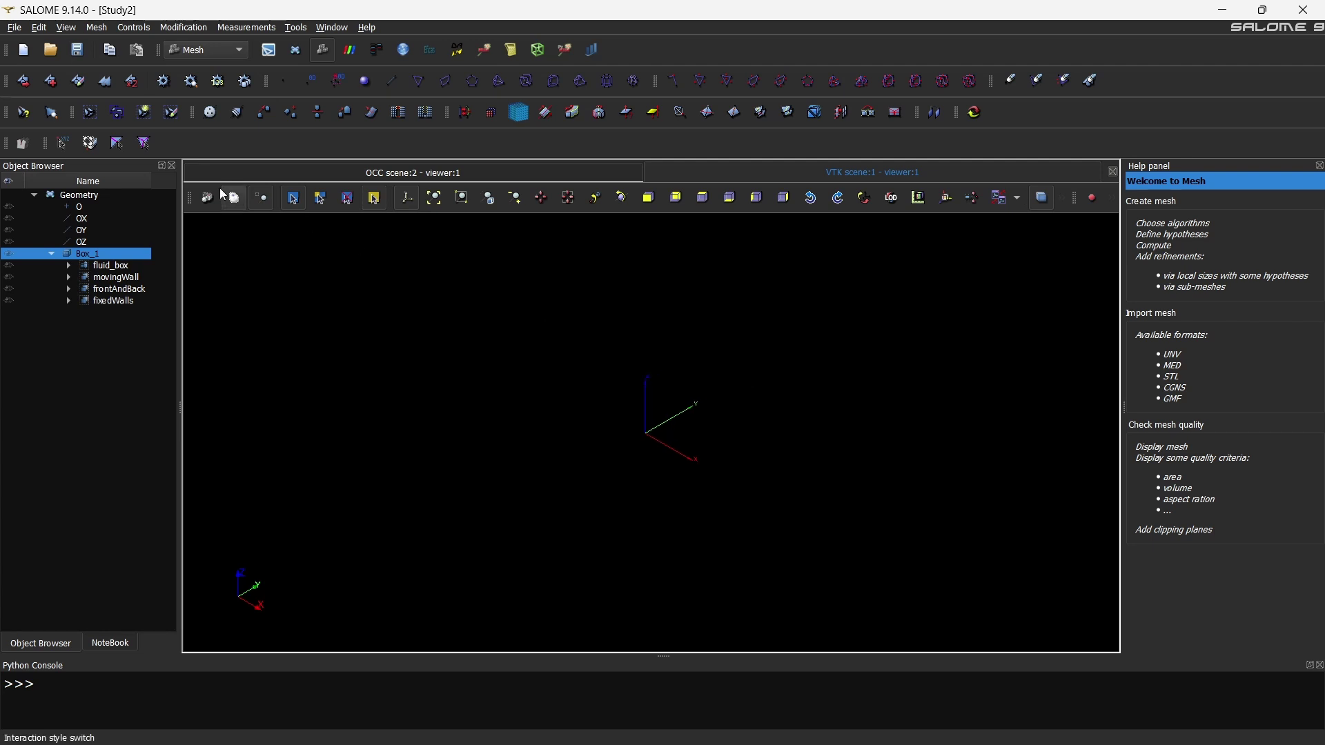
- Create Mesh_1 on Box_1 with the NETGEN 1D-2D-3D 3D algorithm and default hypothesis
click(29, 81)
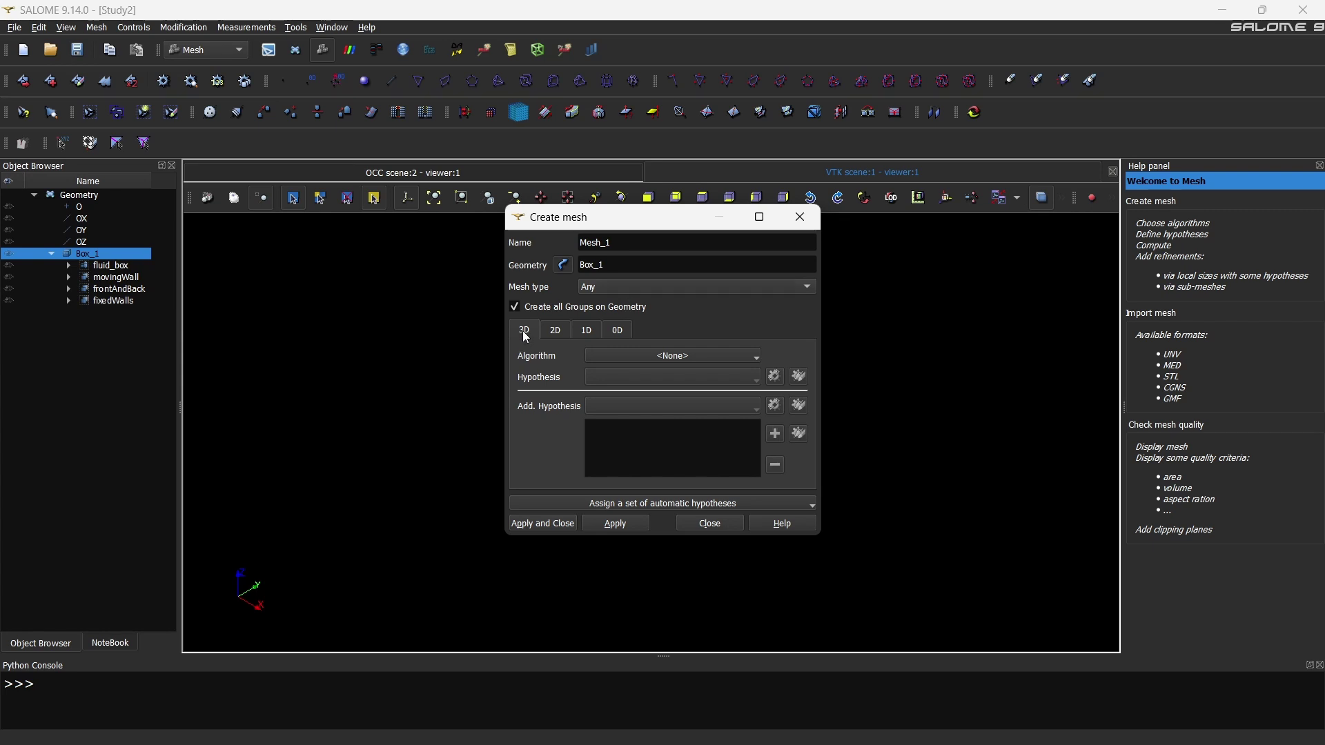
click(676, 355)
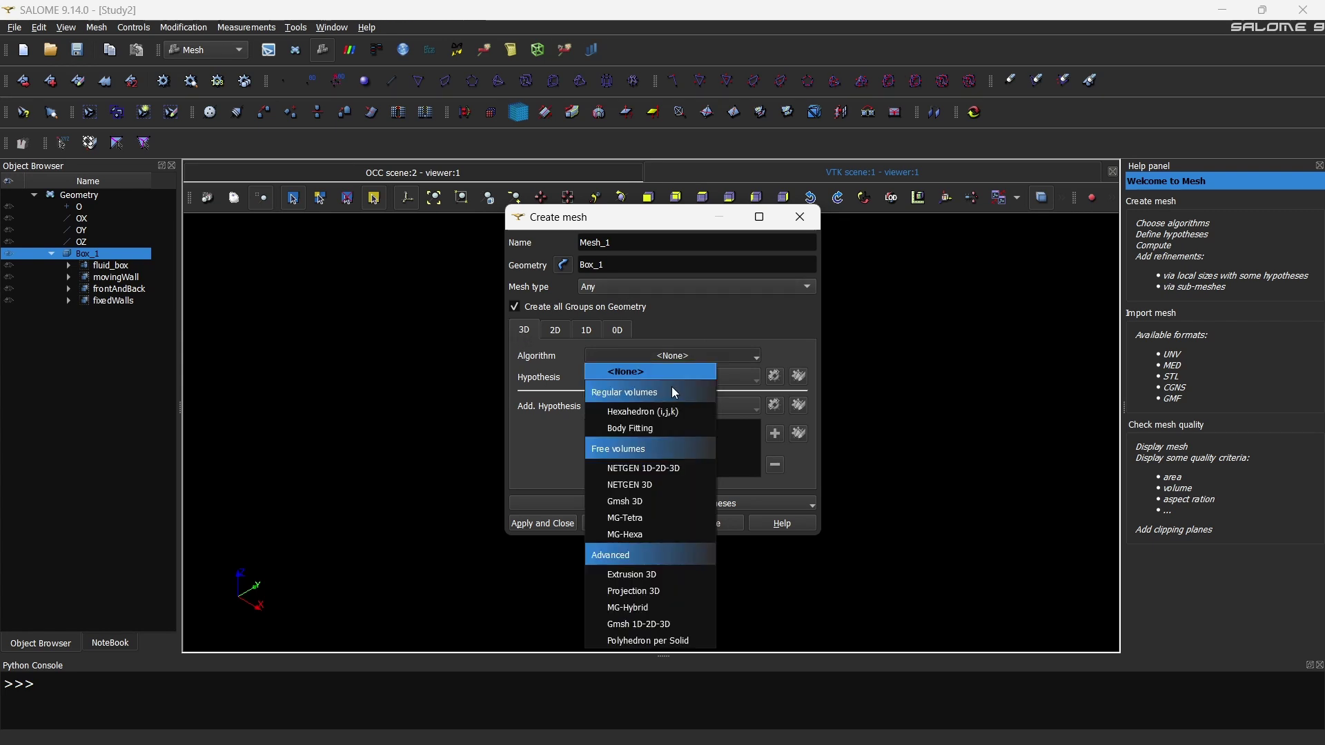
click(659, 470)
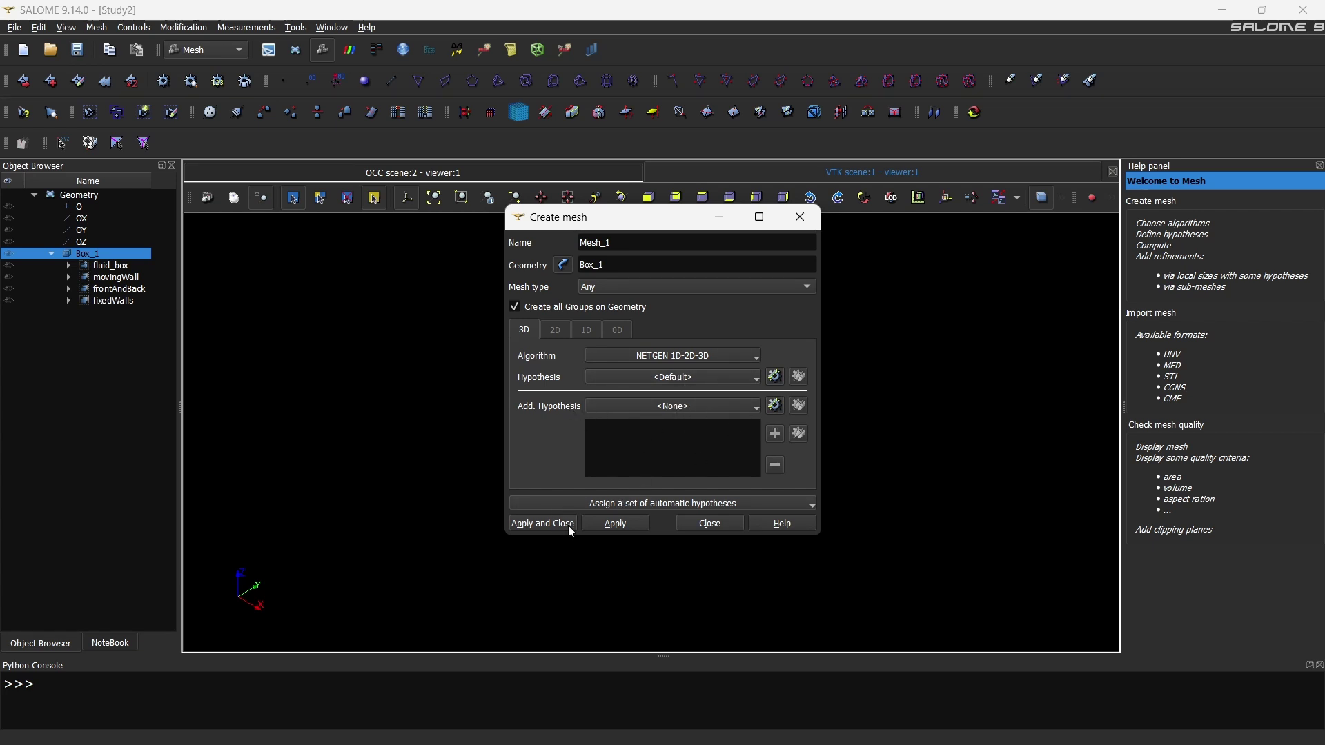
click(549, 523)
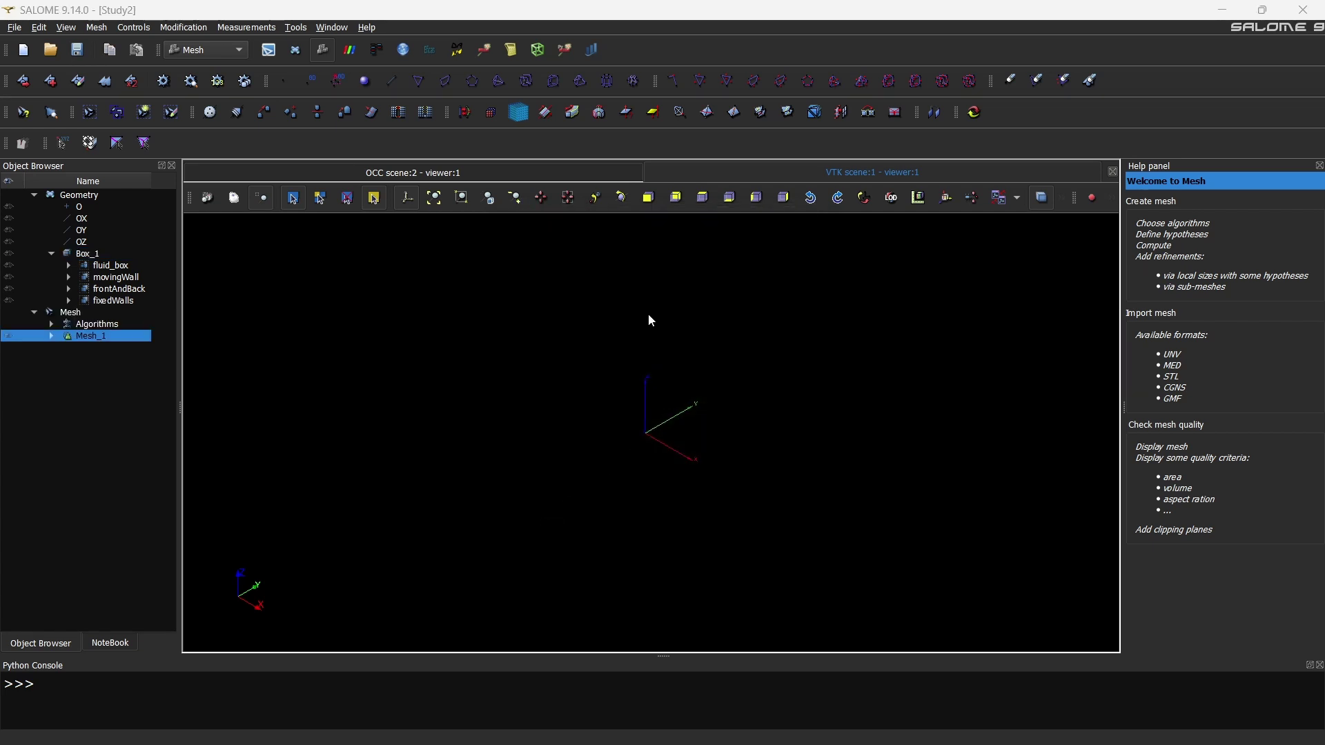
- Show Box_1 fitted to the VTK mesh viewer and select Mesh_1
click(434, 199)
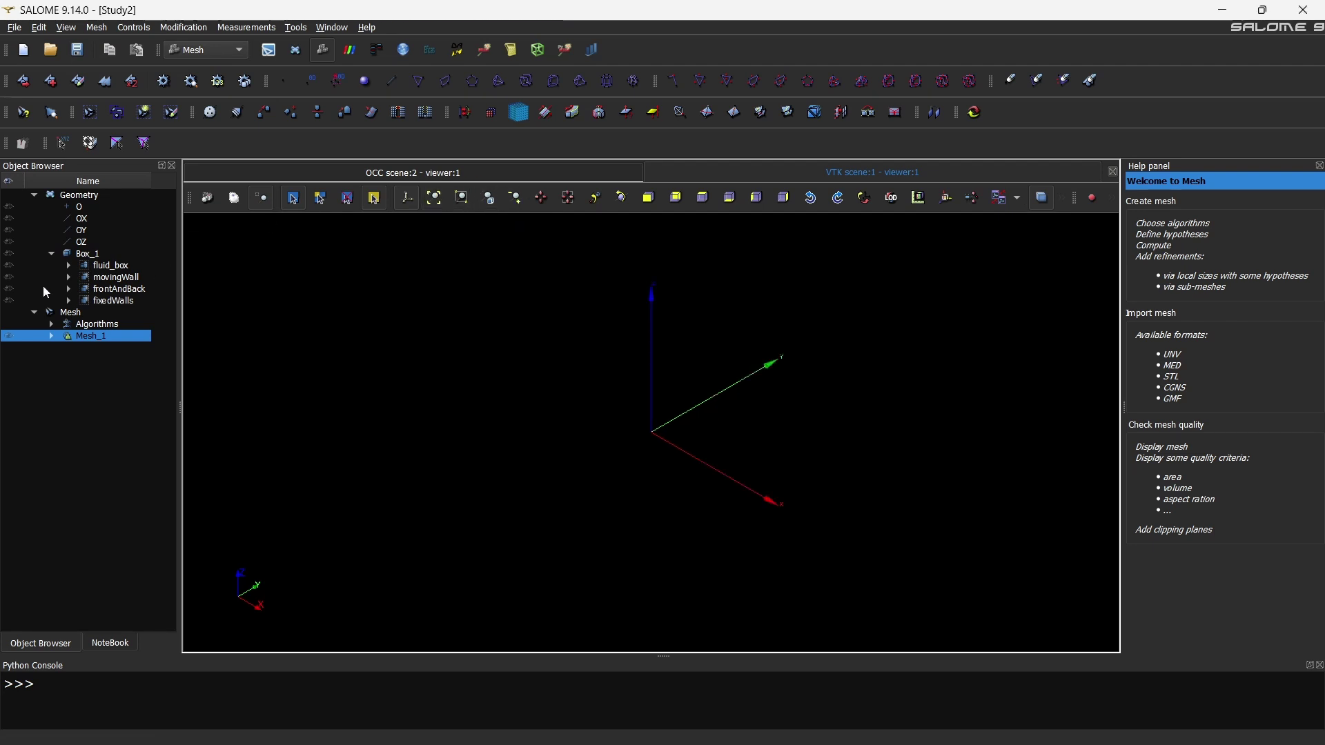
click(8, 253)
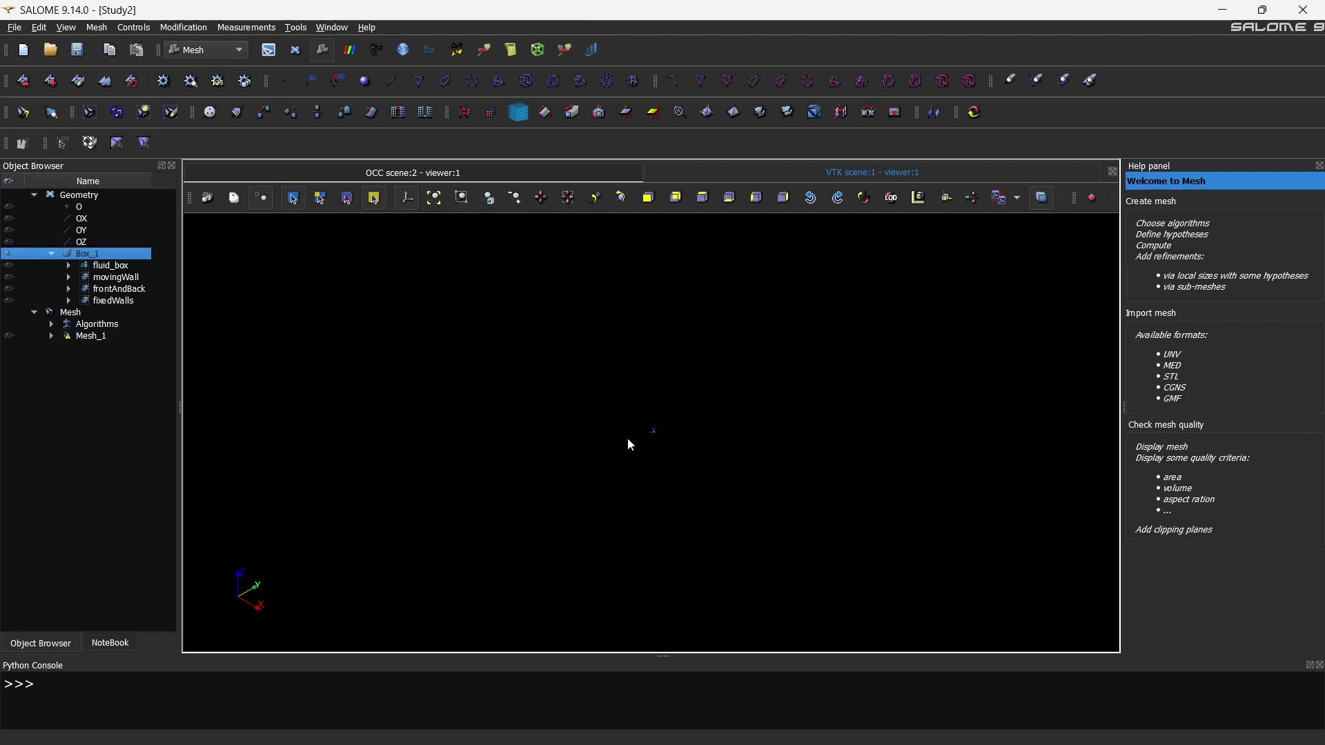
click(435, 198)
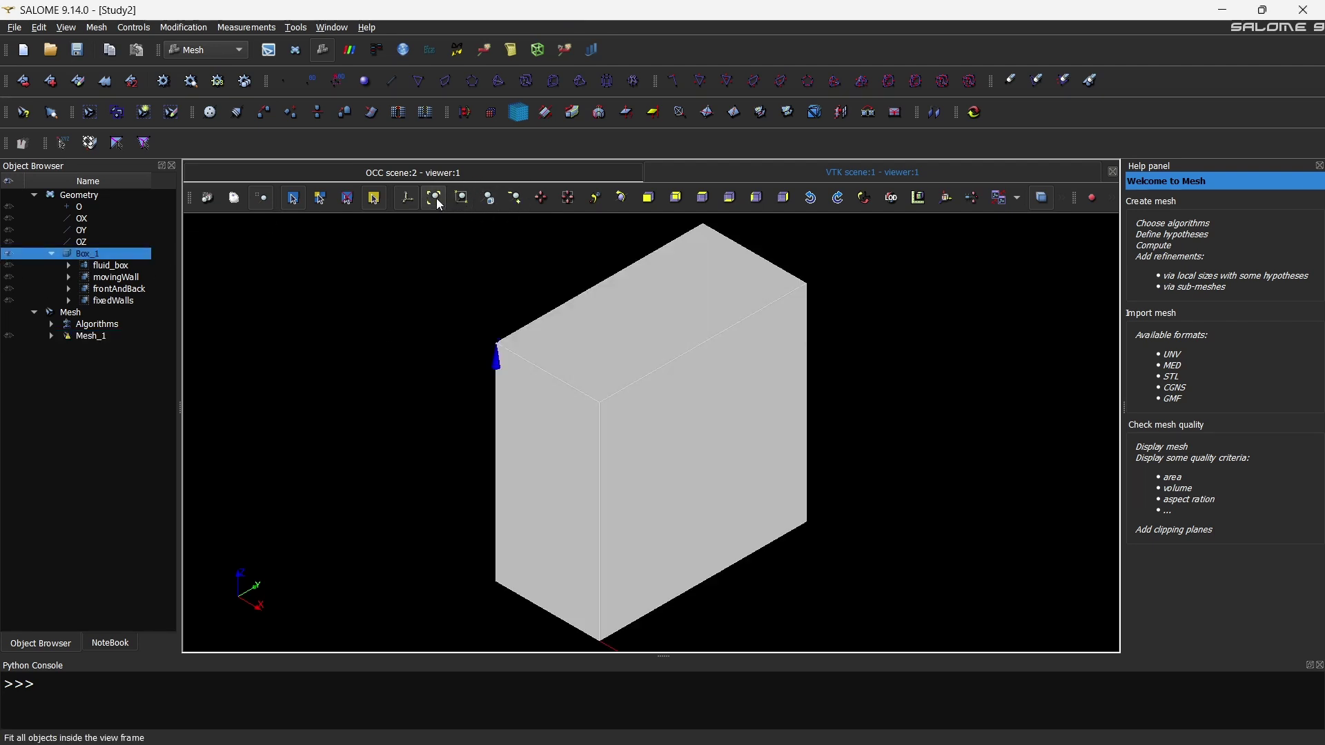
click(78, 339)
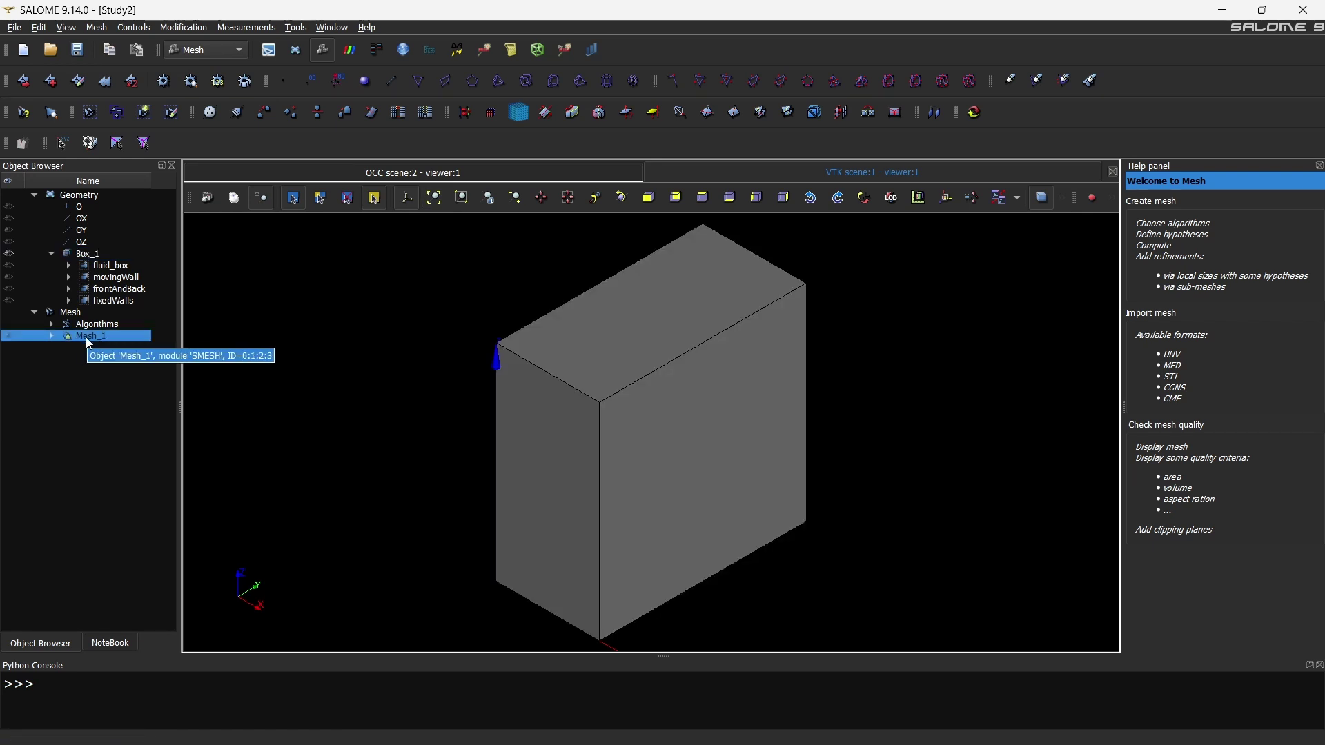
- Compute Mesh_1, producing 16 nodes, 20 edges, 28 triangles and 18 tetrahedra
right_click(89, 343)
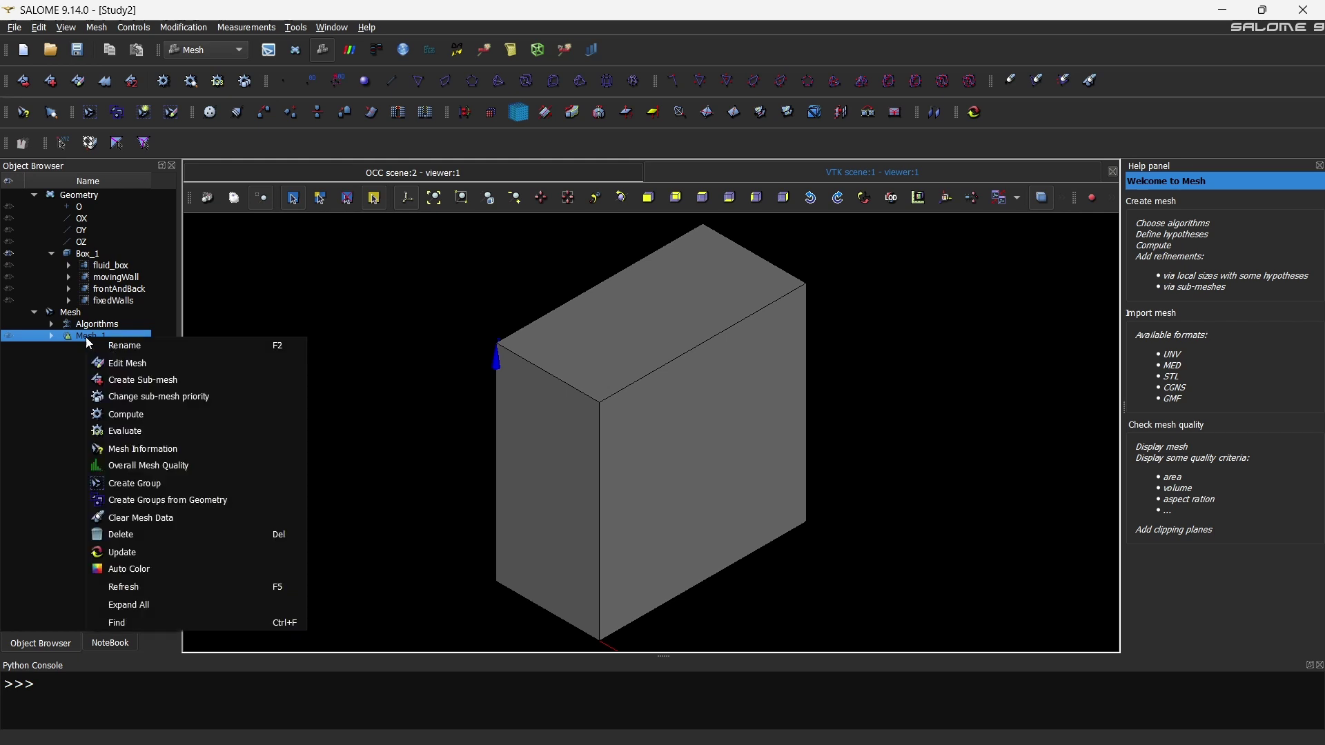
click(135, 412)
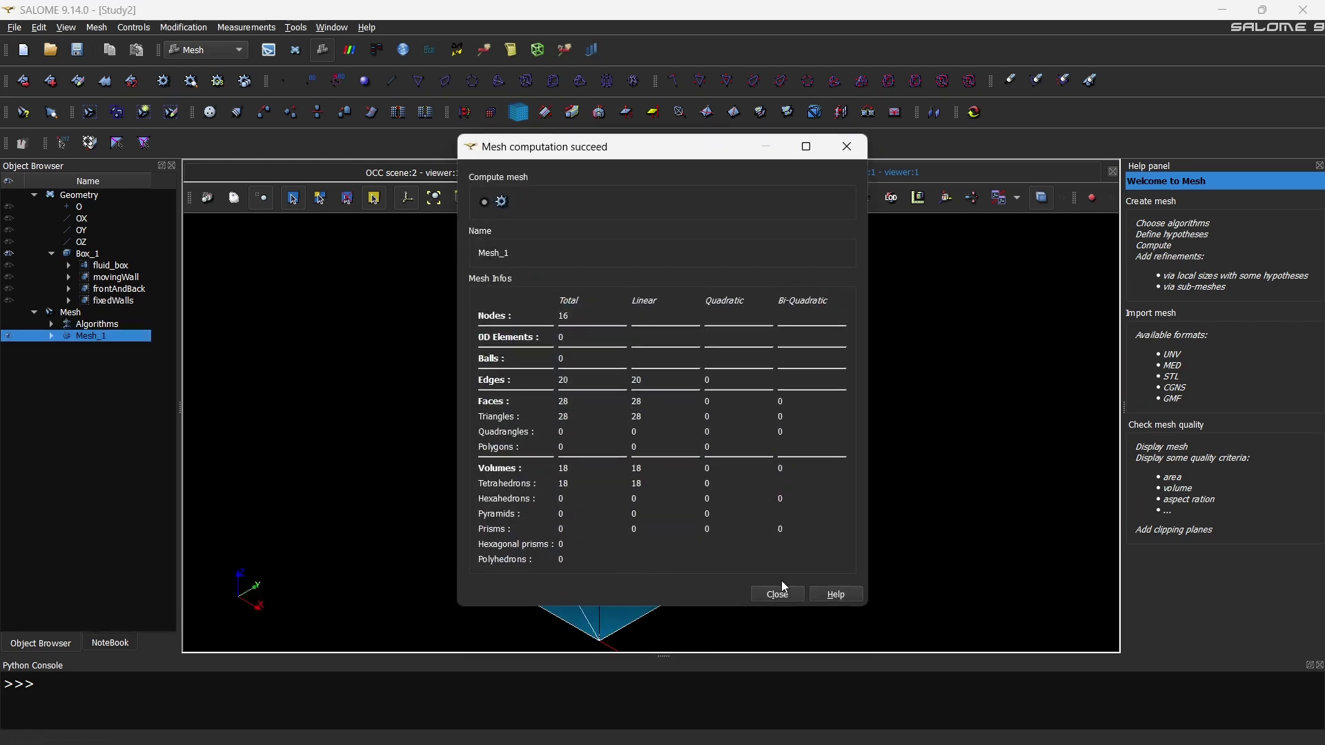
click(777, 594)
- Hide Box_1 and rotate the meshed box to show its top
click(405, 442)
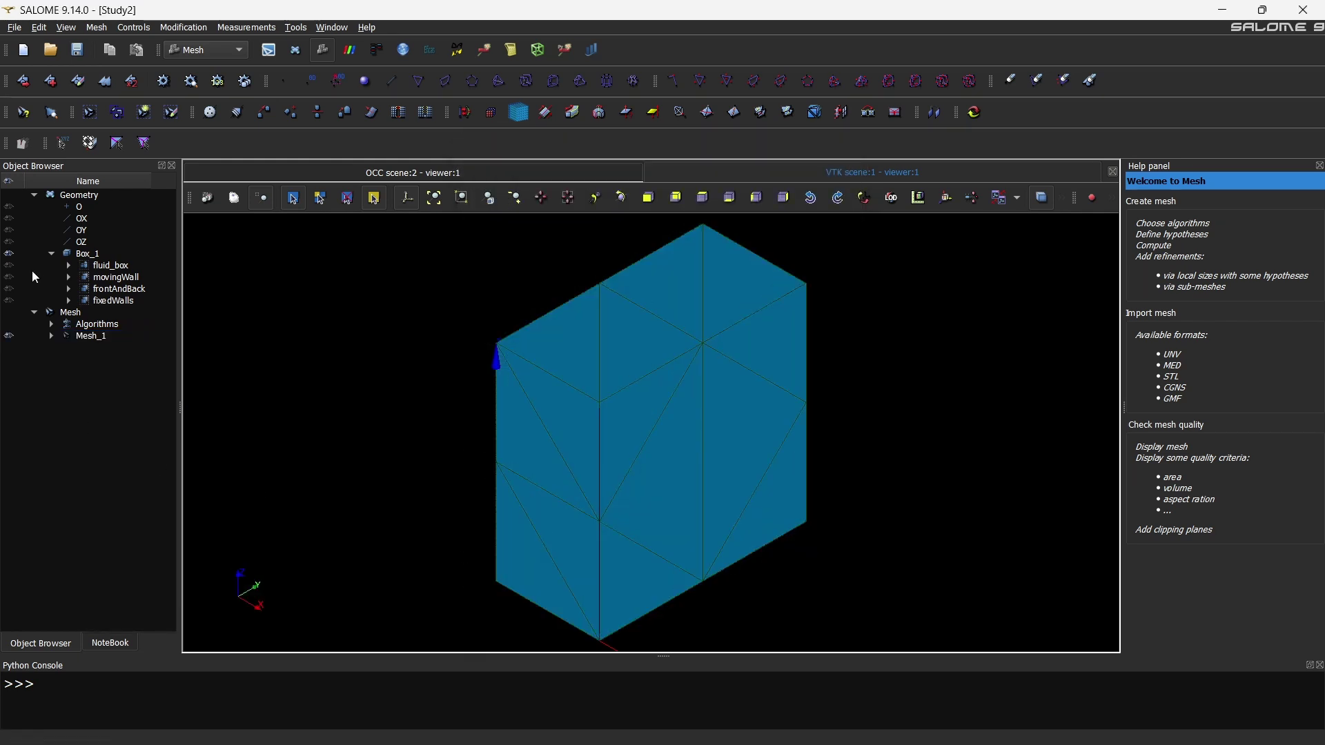
click(9, 254)
drag(450, 520, 373, 472)
click(234, 199)
drag(504, 586, 775, 473)
drag(565, 544, 858, 473)
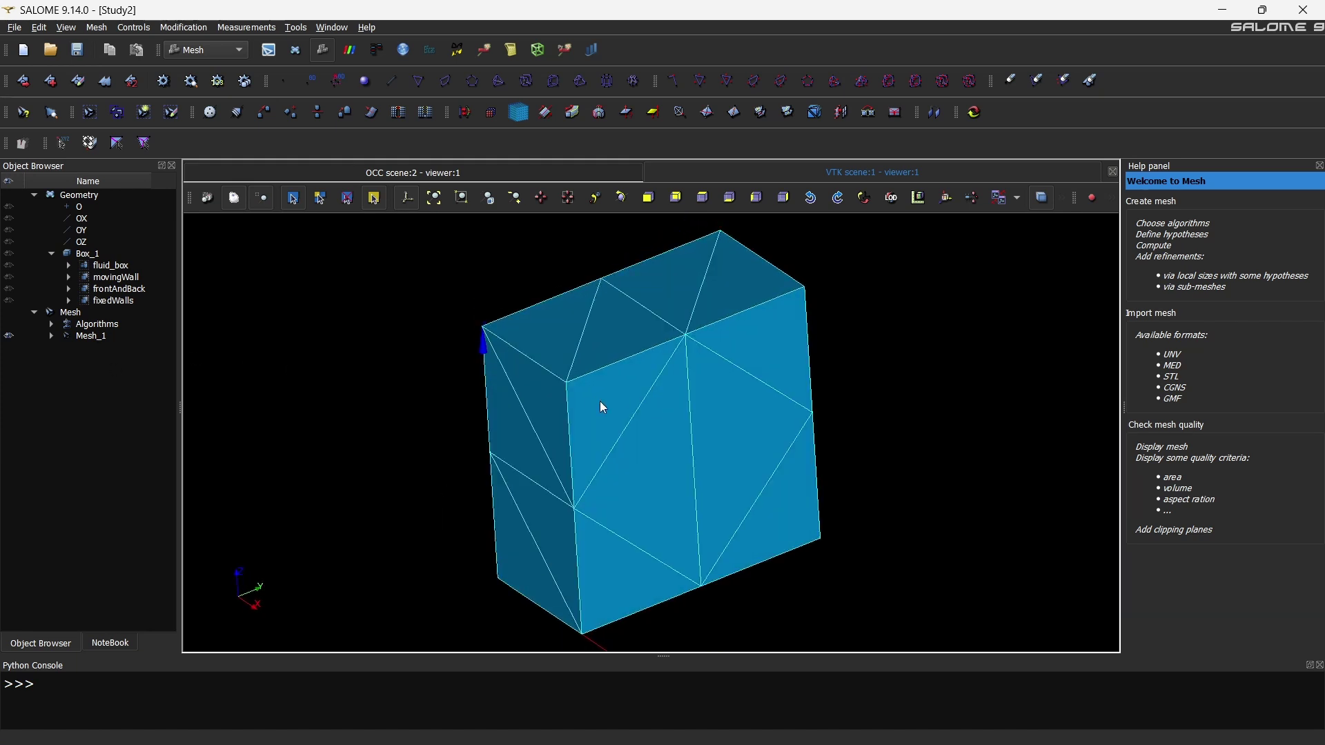
drag(602, 405, 716, 376)
- Assign Mesh_1 a Fine NETGEN 3D Parameters hypothesis with max size 0.03 and min size 0.01
right_click(83, 336)
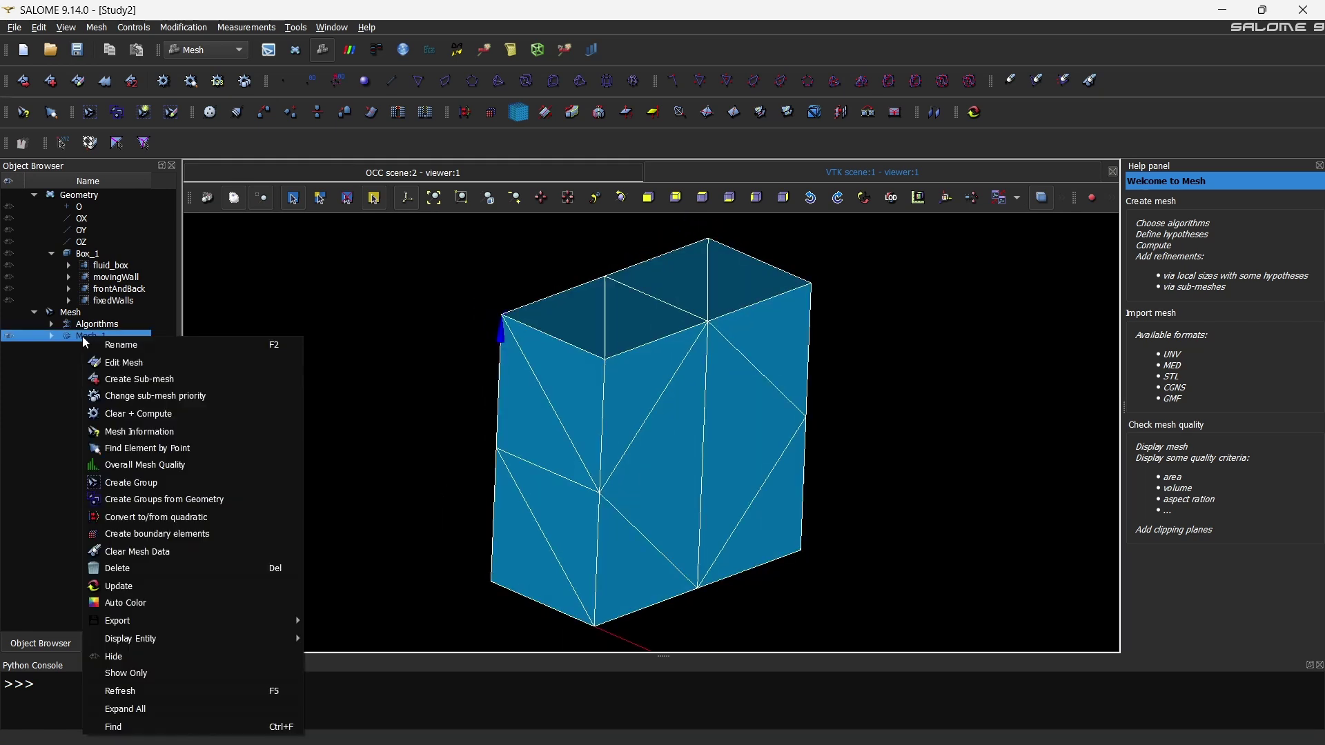
click(128, 363)
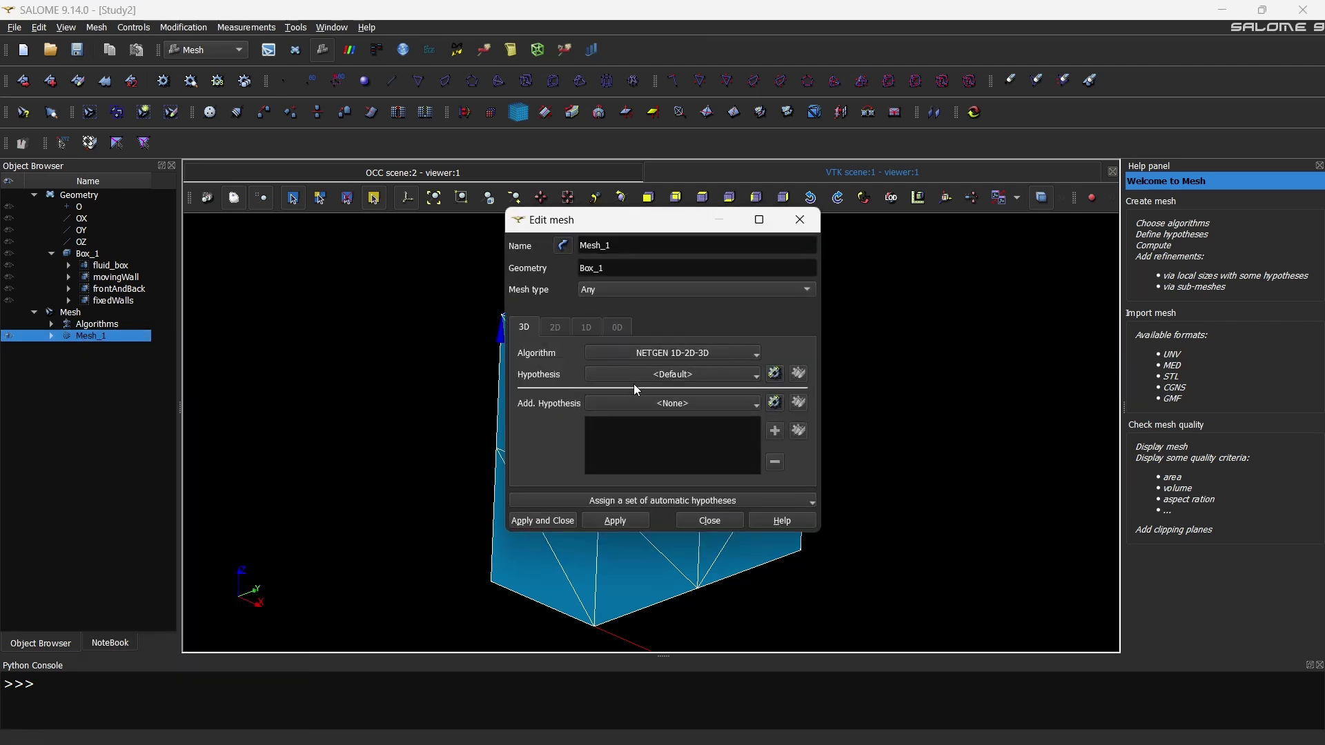
click(775, 374)
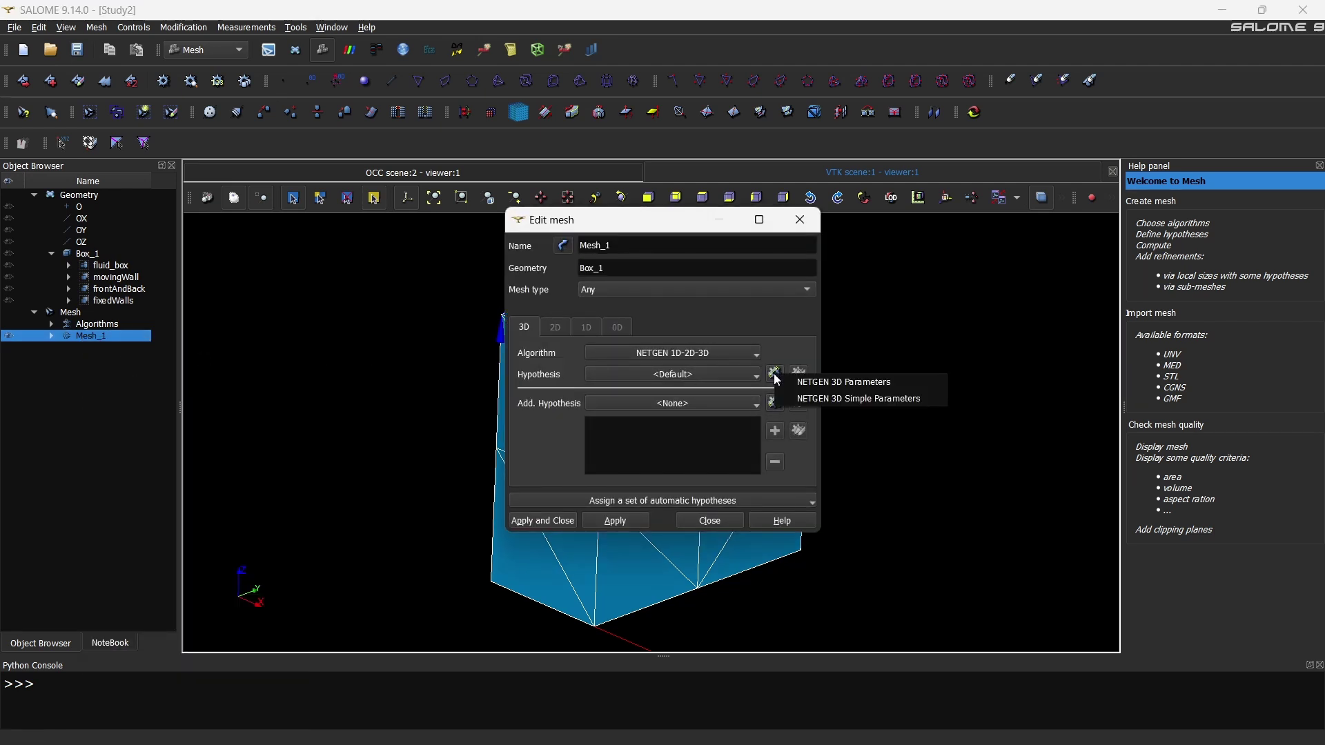
click(820, 385)
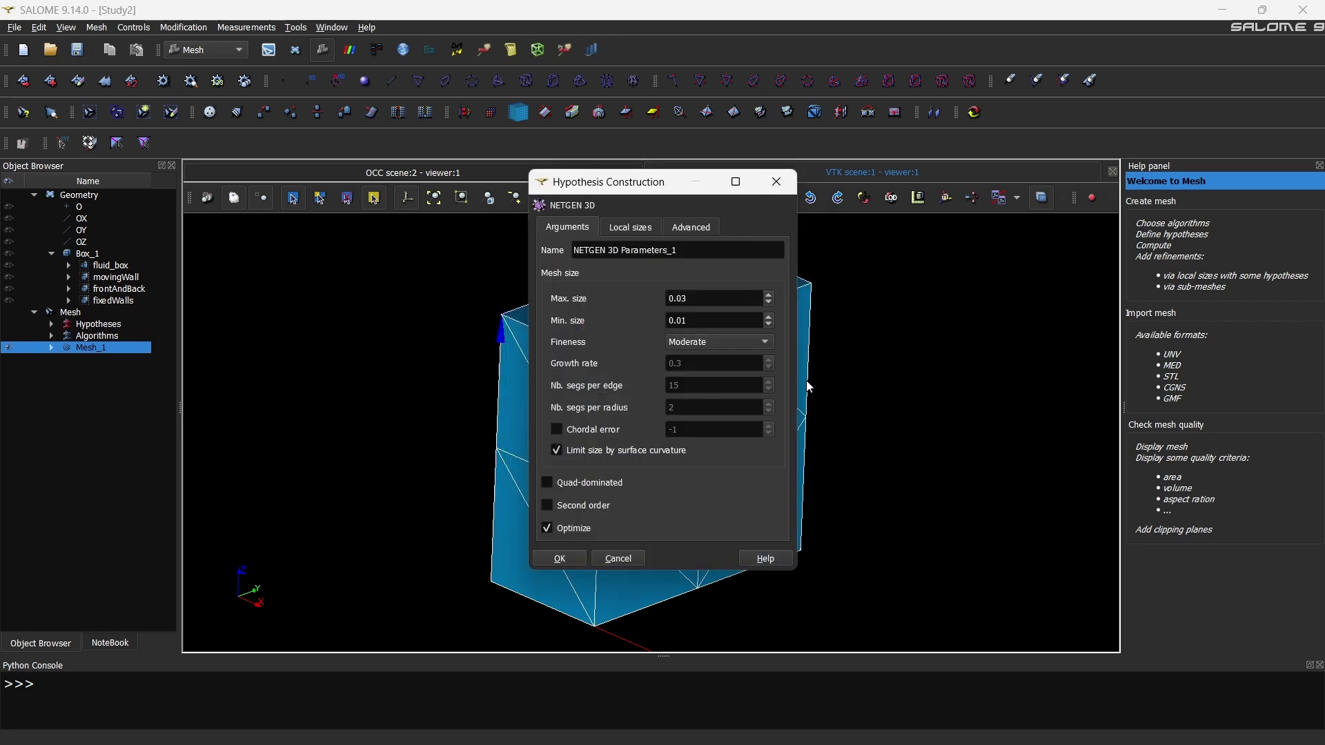
click(692, 346)
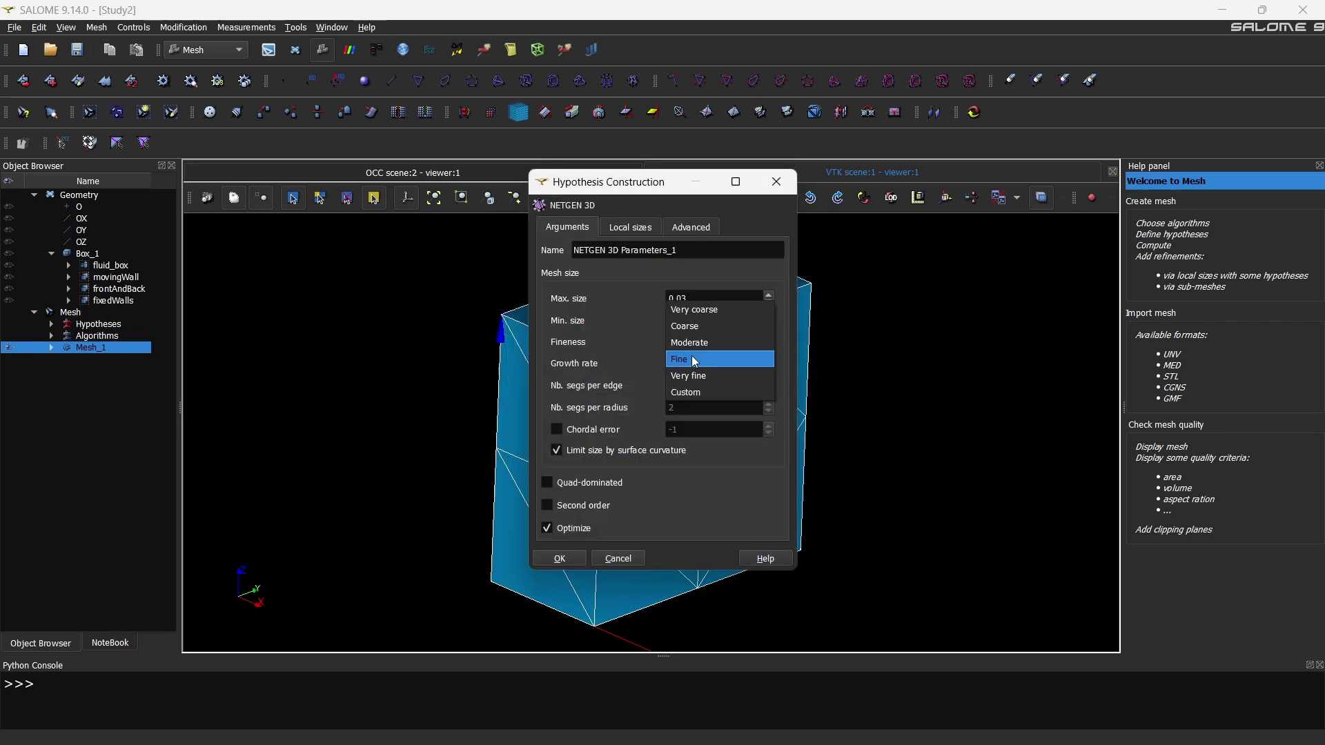
click(696, 364)
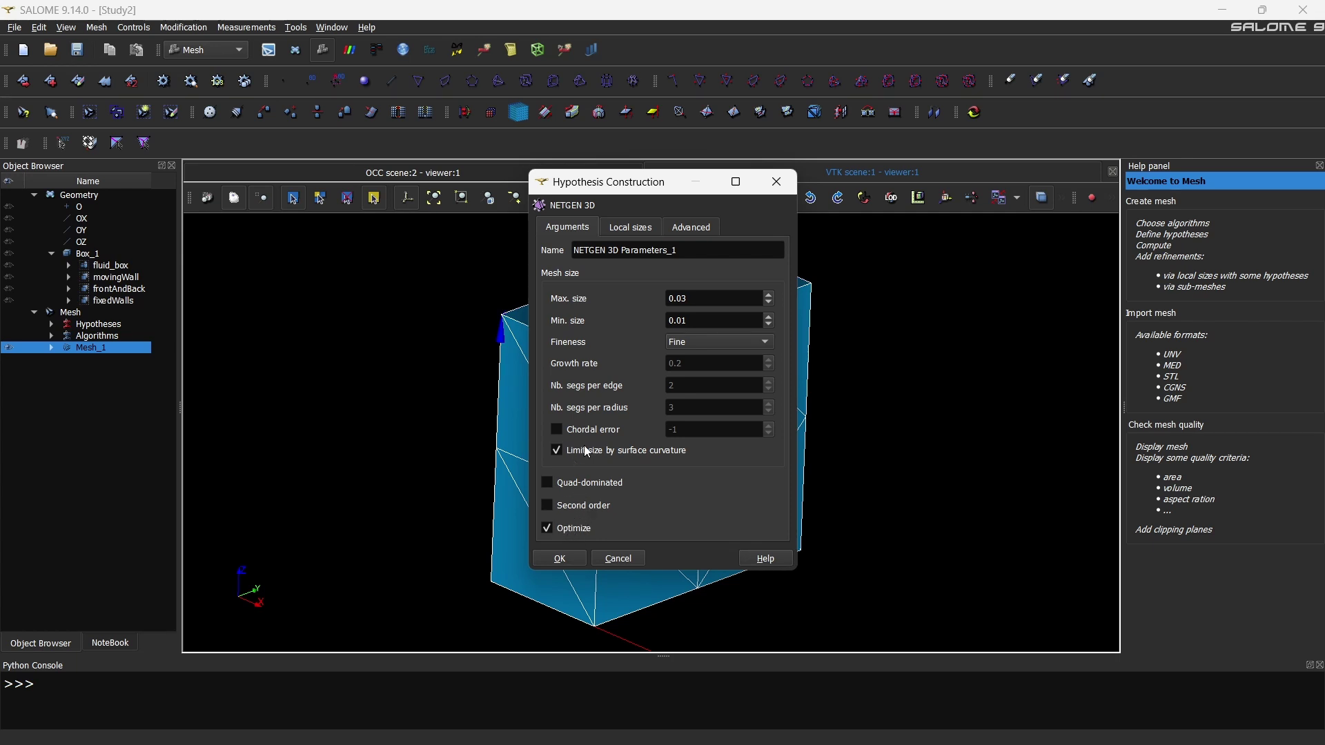
click(568, 560)
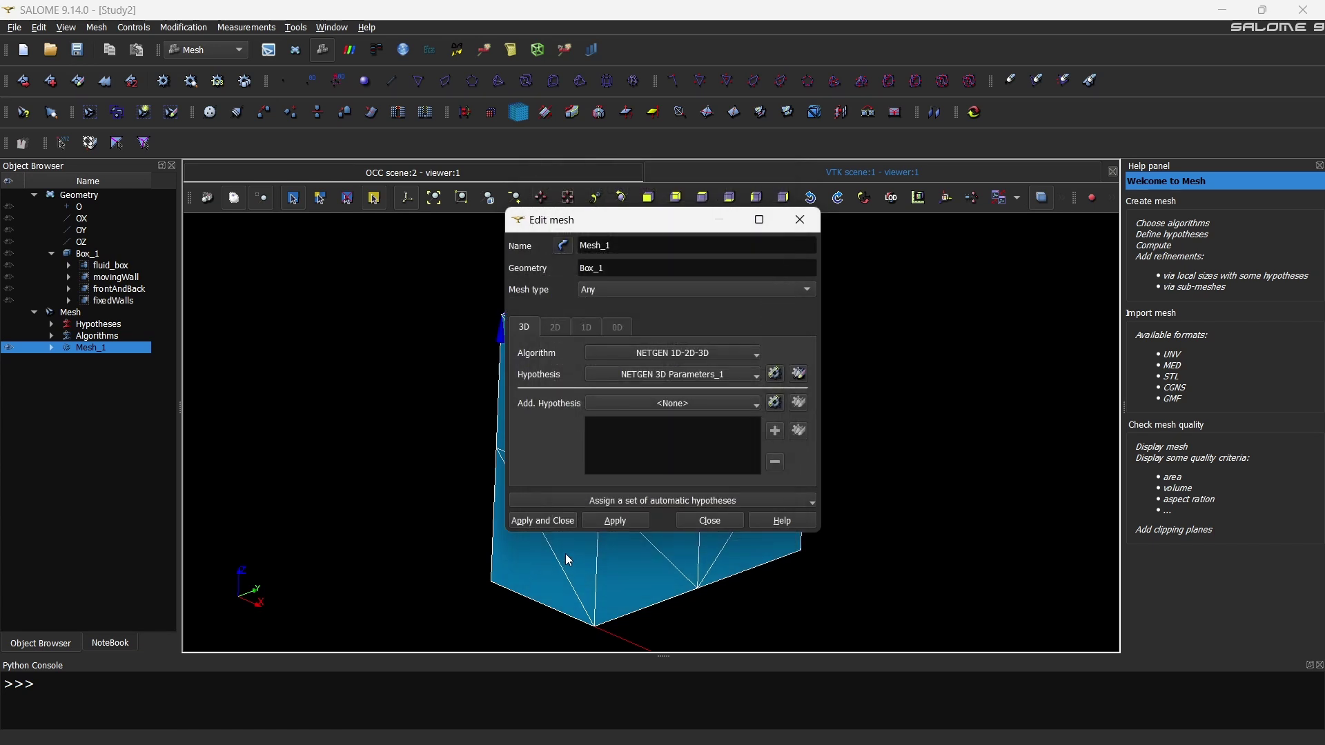
click(548, 522)
- Clear and recompute Mesh_1, giving 327 nodes, 398 triangles and 1242 tetrahedra
right_click(88, 350)
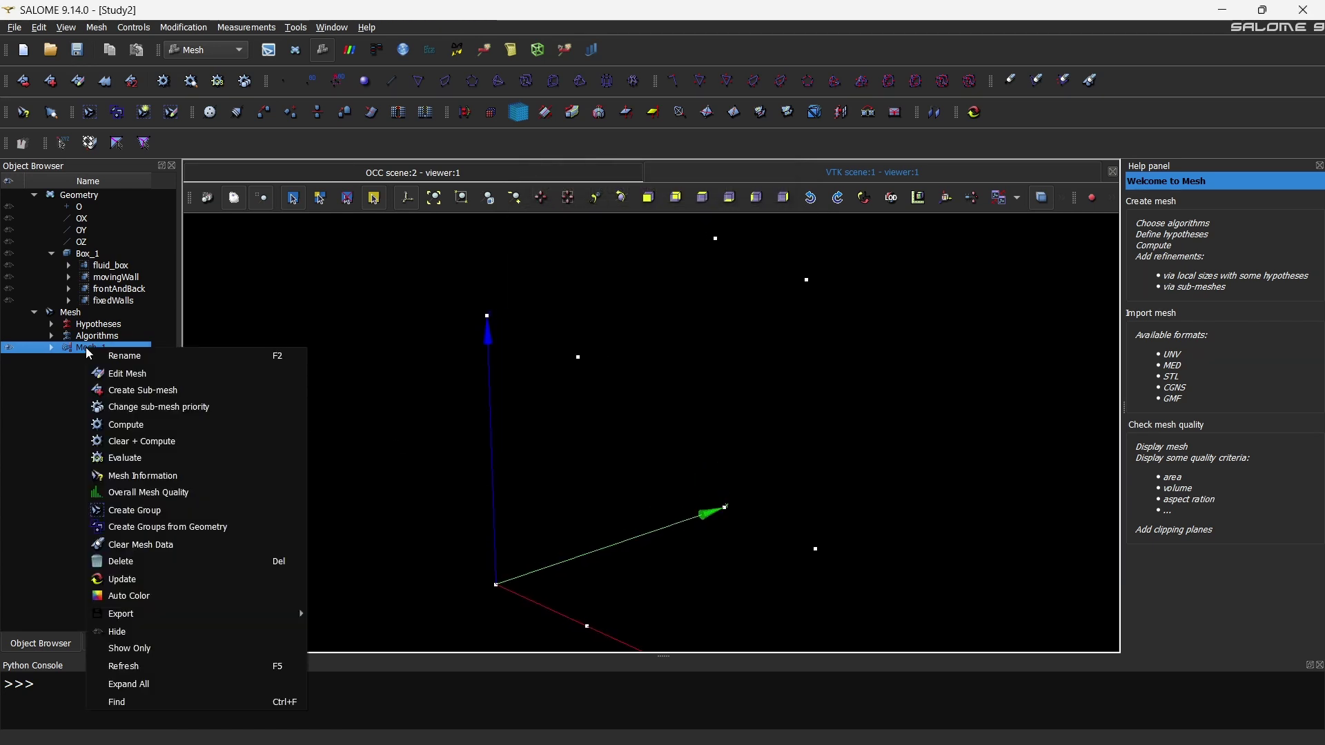
click(160, 448)
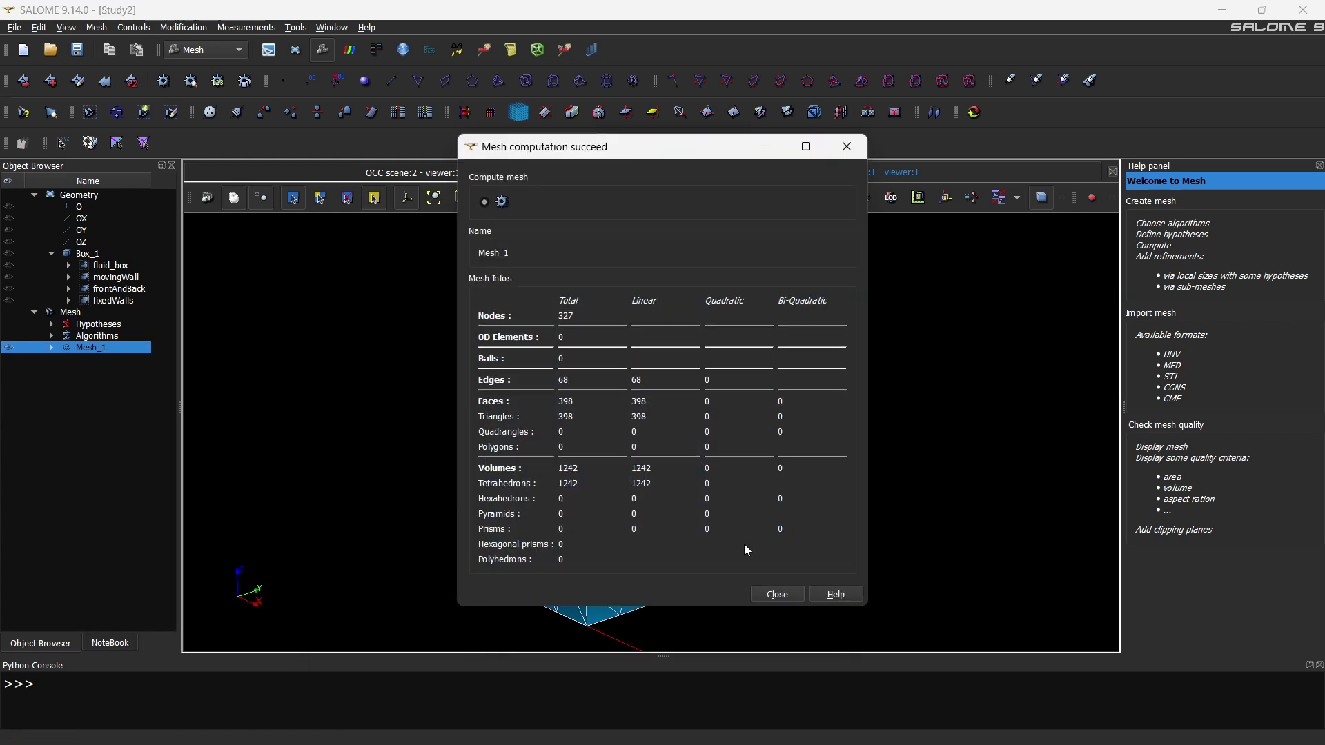
click(777, 594)
drag(730, 541, 713, 498)
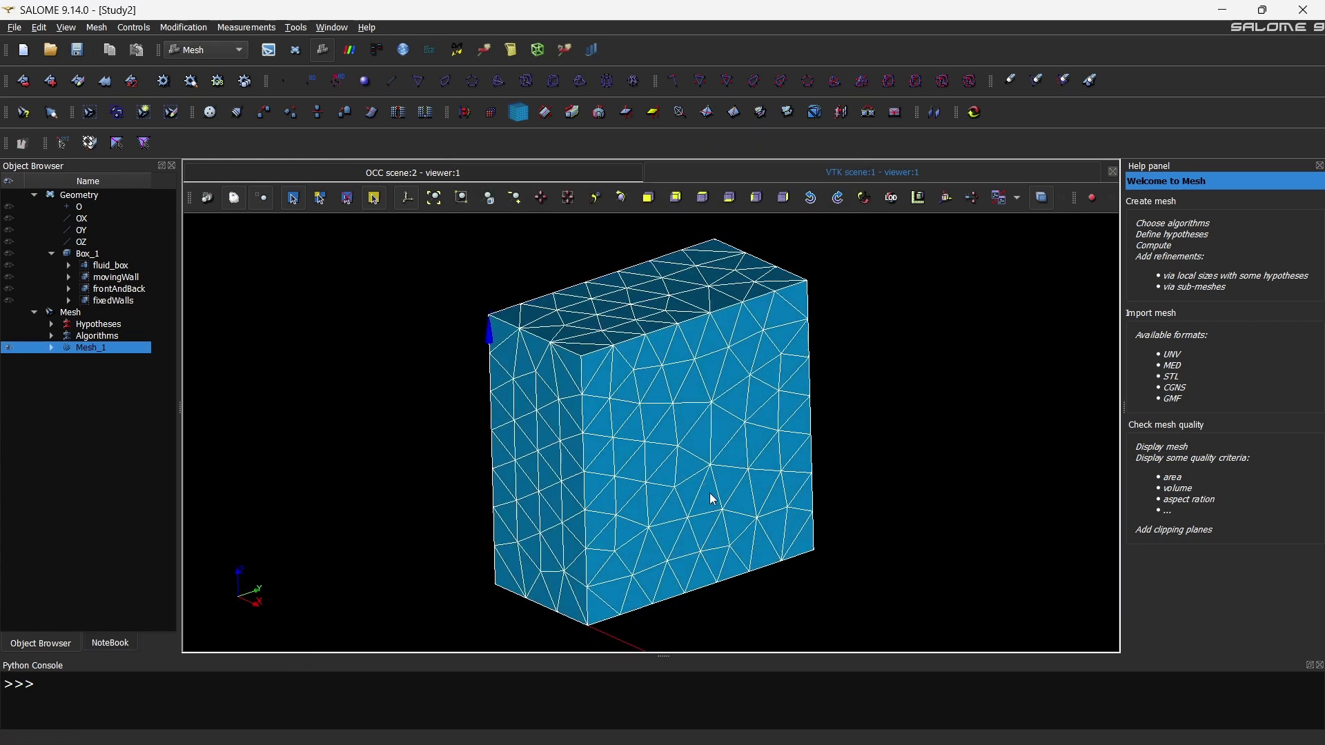
drag(713, 499, 713, 437)
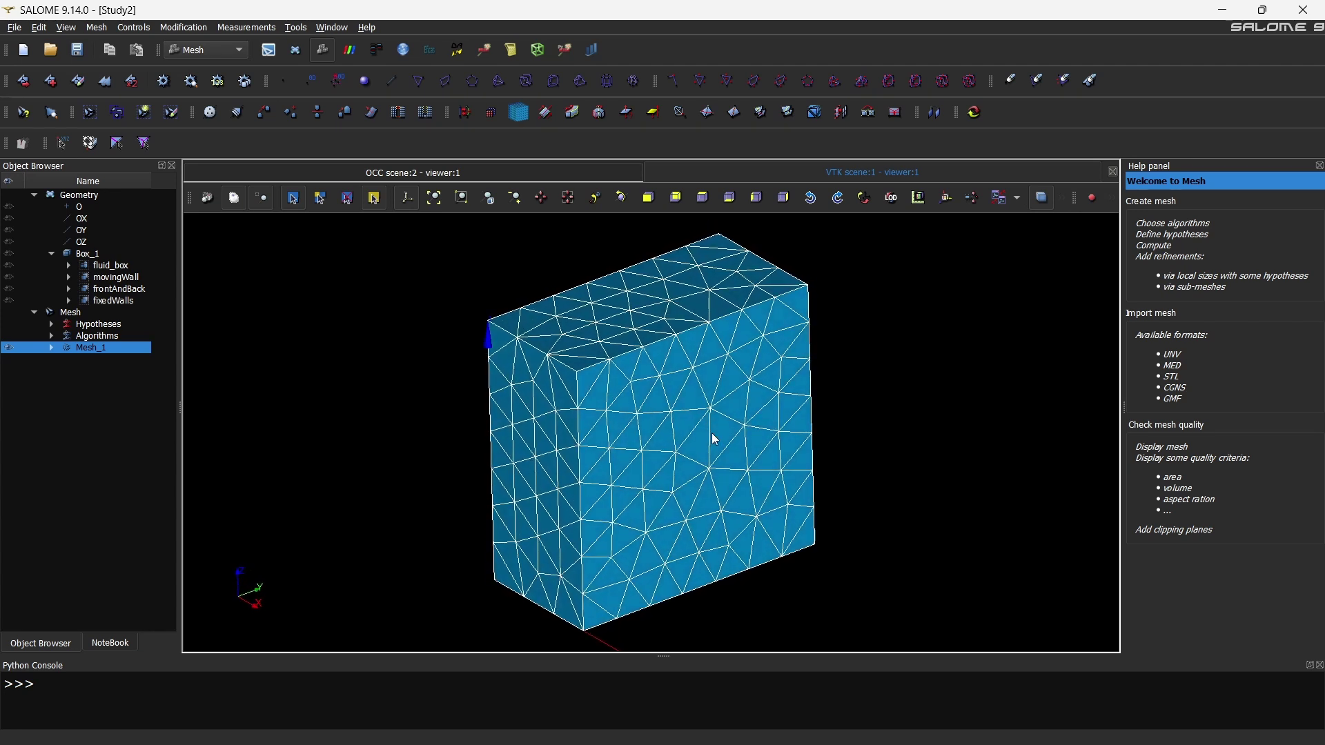
- Change NETGEN 3D Parameters_1 fineness to Very fine and apply it to Mesh_1
right_click(93, 348)
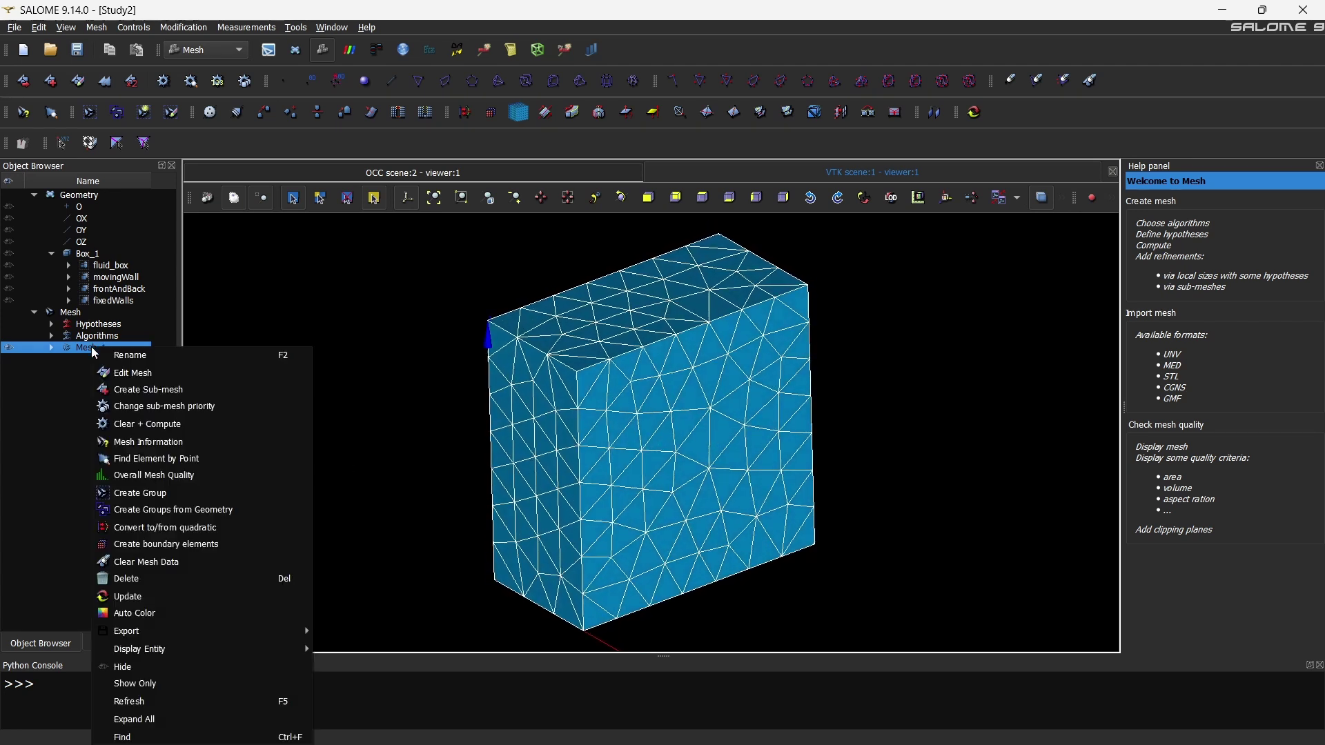
click(133, 376)
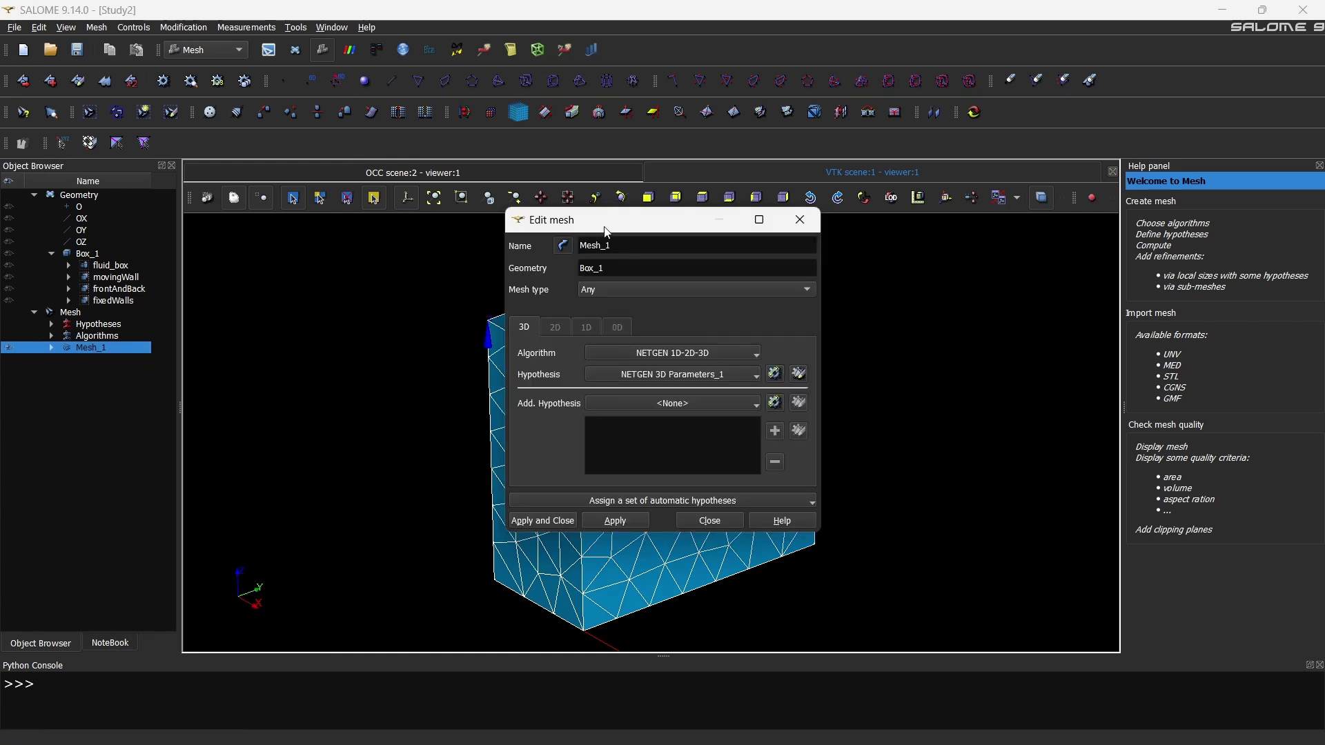
drag(606, 232, 284, 241)
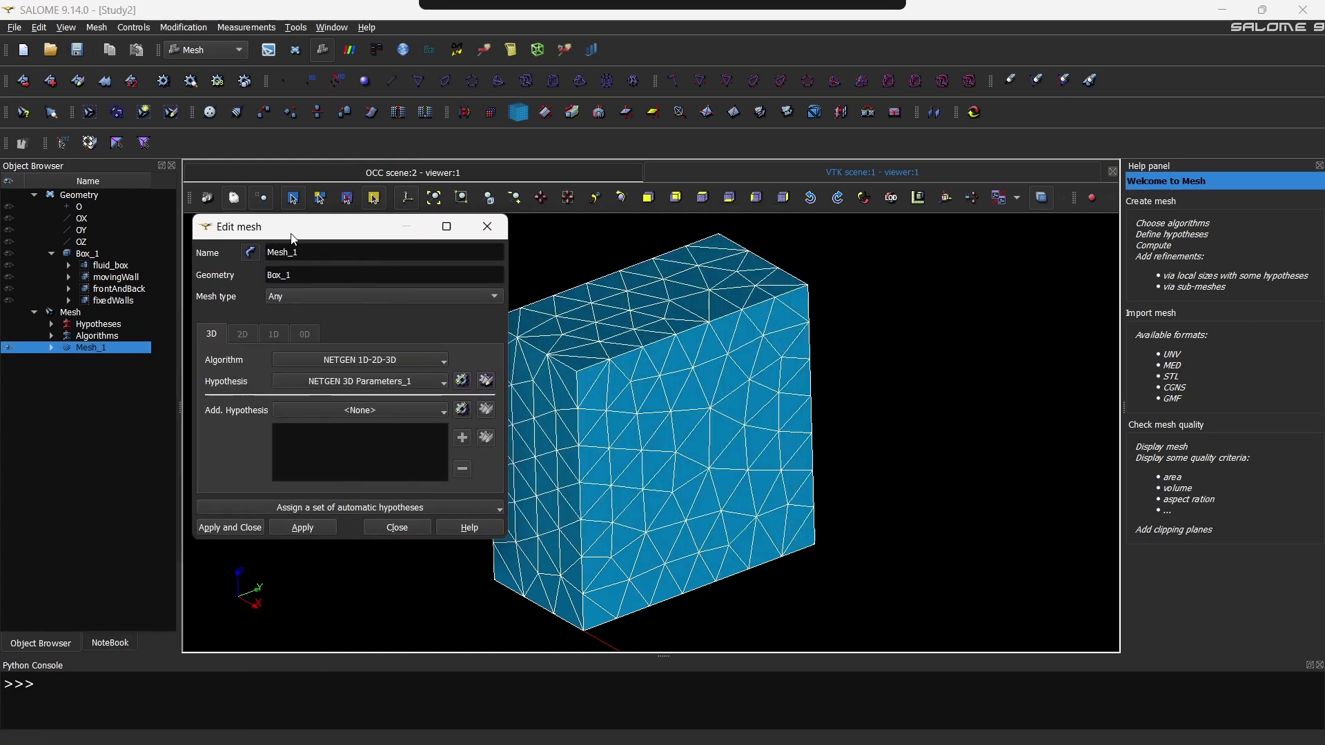
click(477, 383)
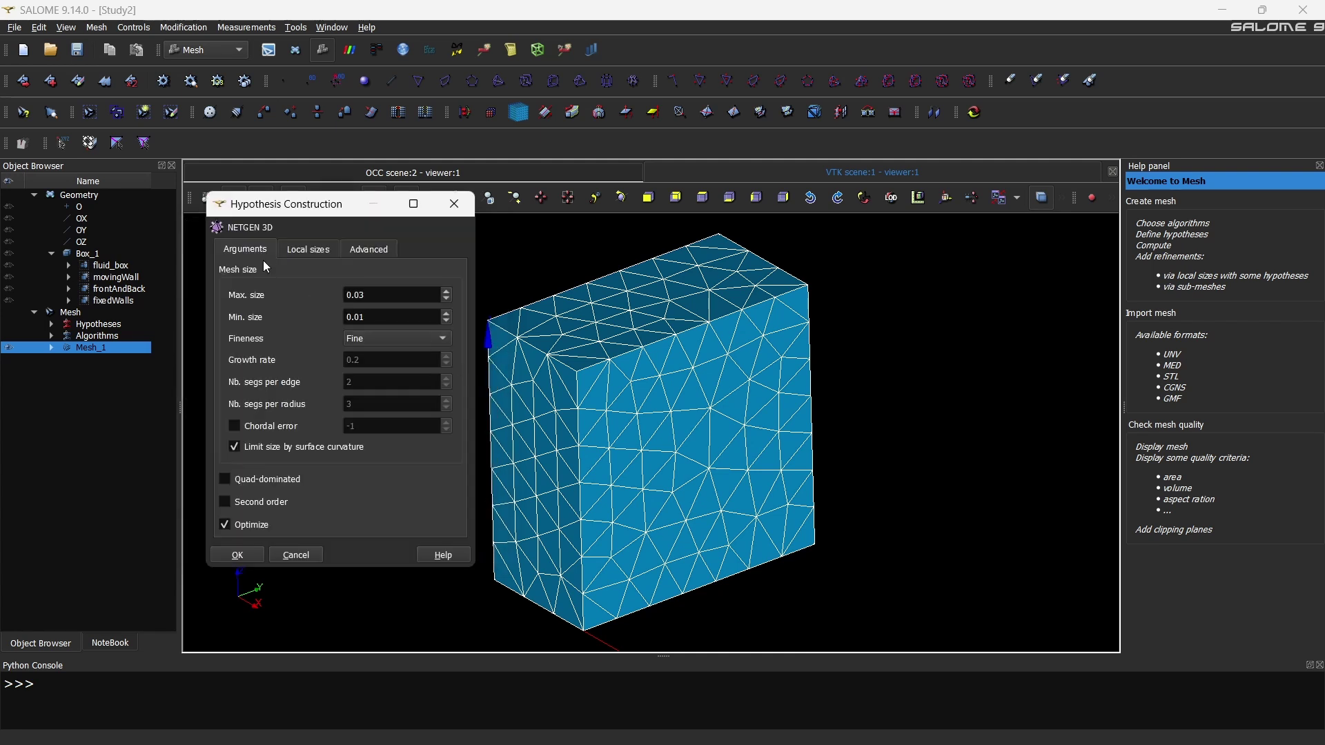
click(369, 338)
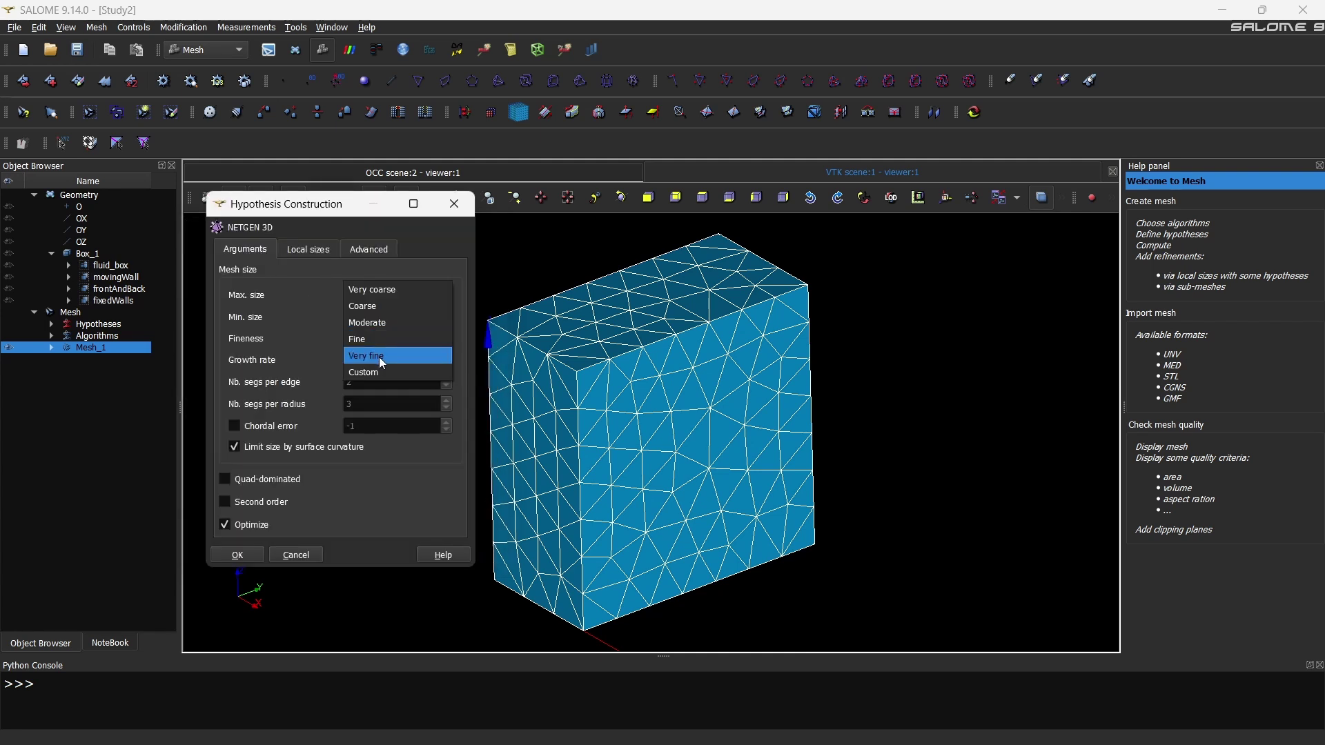
click(379, 358)
click(245, 553)
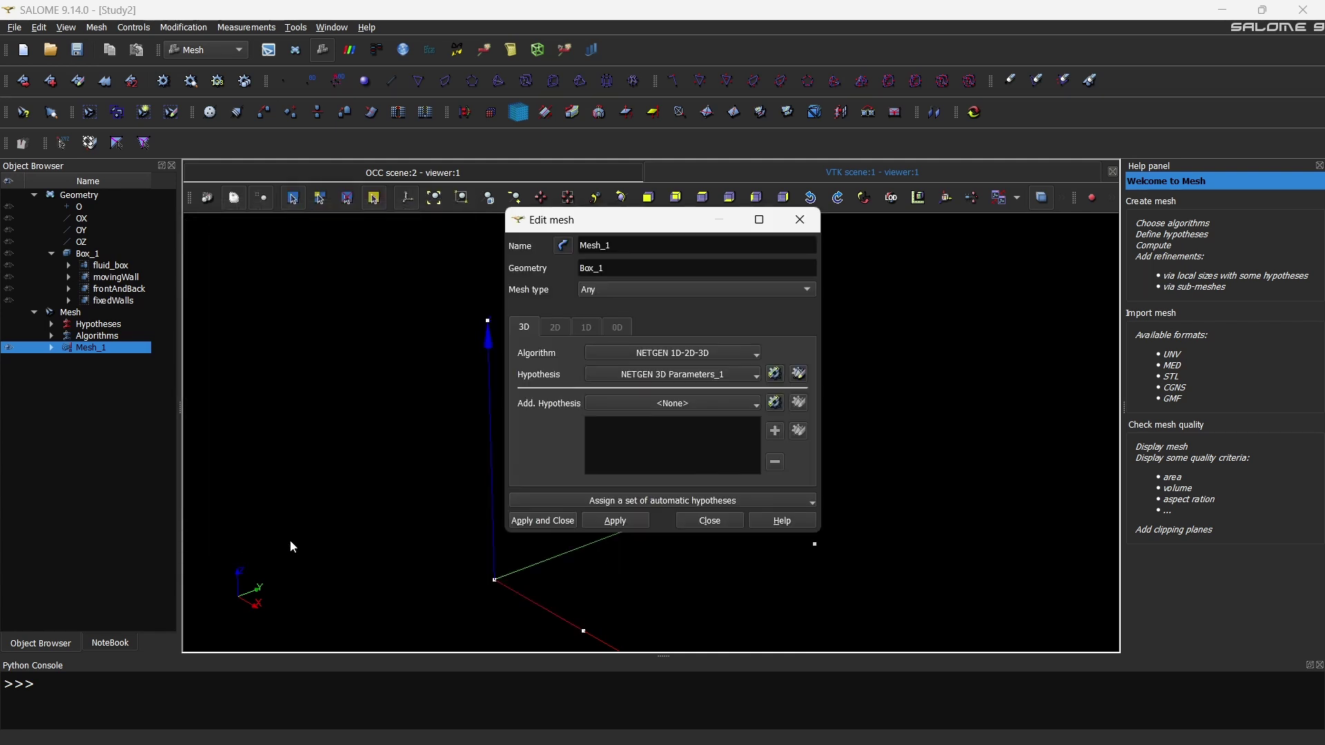
click(543, 520)
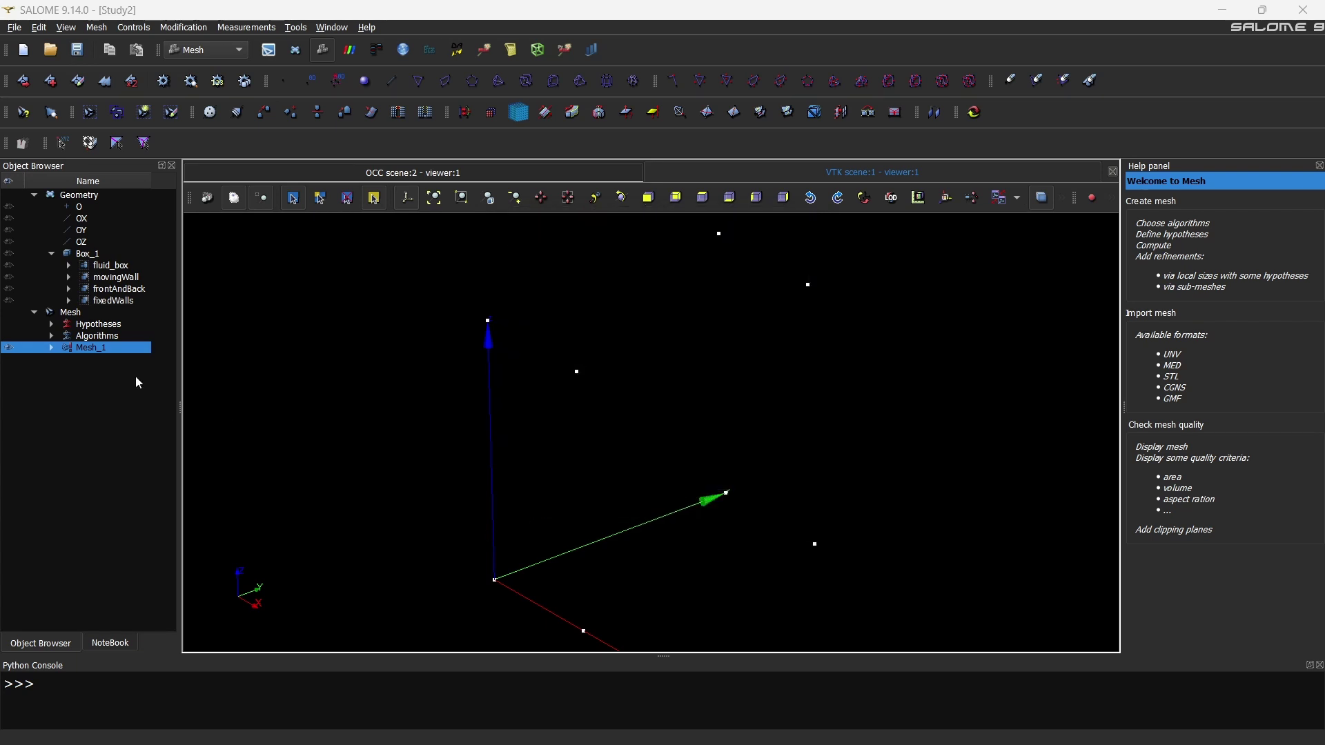
- Recompute Mesh_1, yielding 338 nodes and 1306 tetrahedra, viewed isometrically
right_click(91, 350)
click(155, 434)
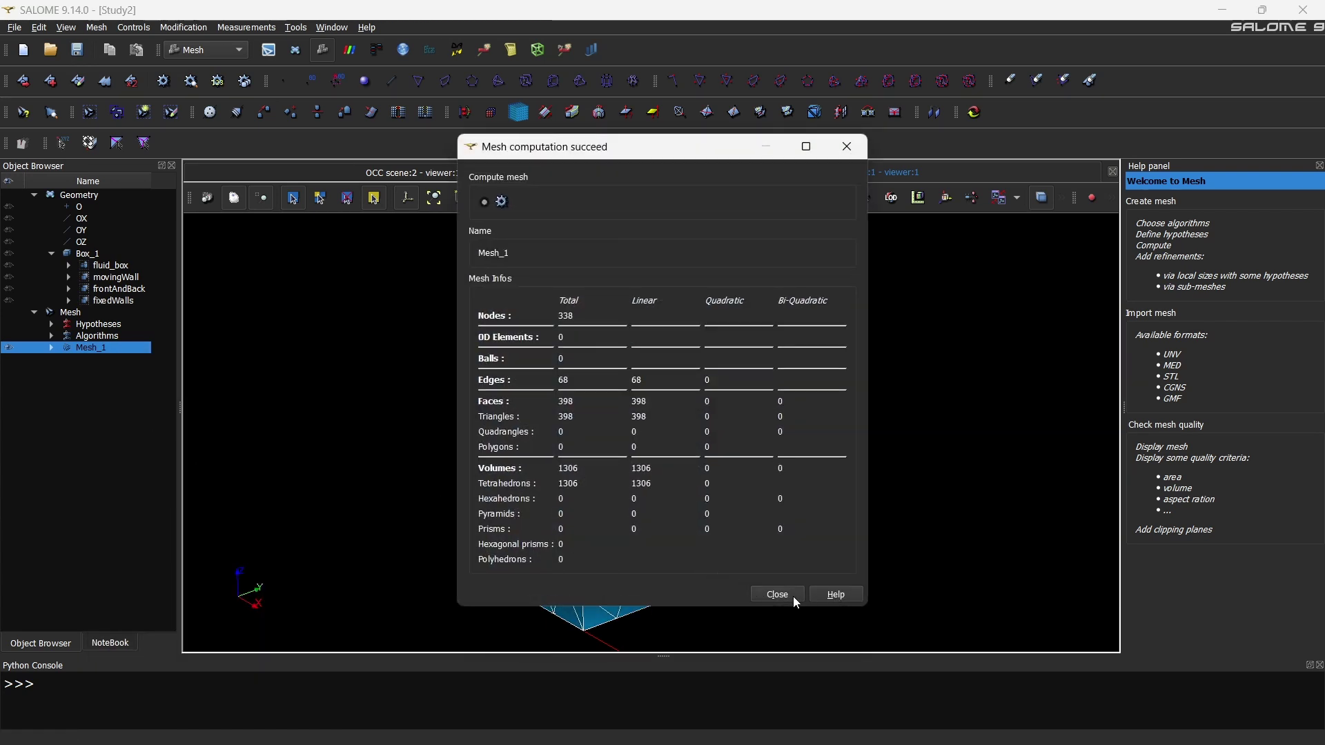
click(778, 595)
ctrl+right_drag(647, 529, 154, 393)
ctrl+right_drag(396, 391, 226, 384)
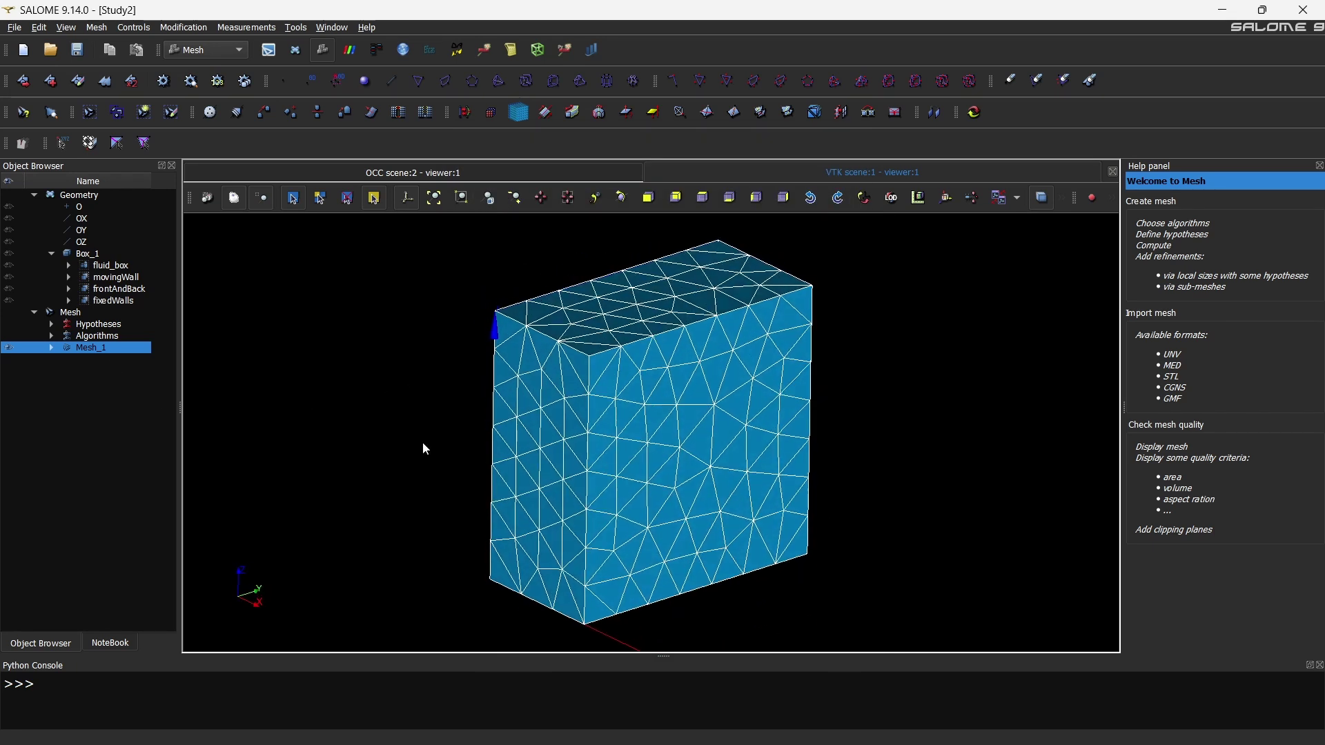
- Switch Mesh_1's NETGEN 3D parameters to Custom fineness, min size 0.001, max size 0.003
right_click(80, 346)
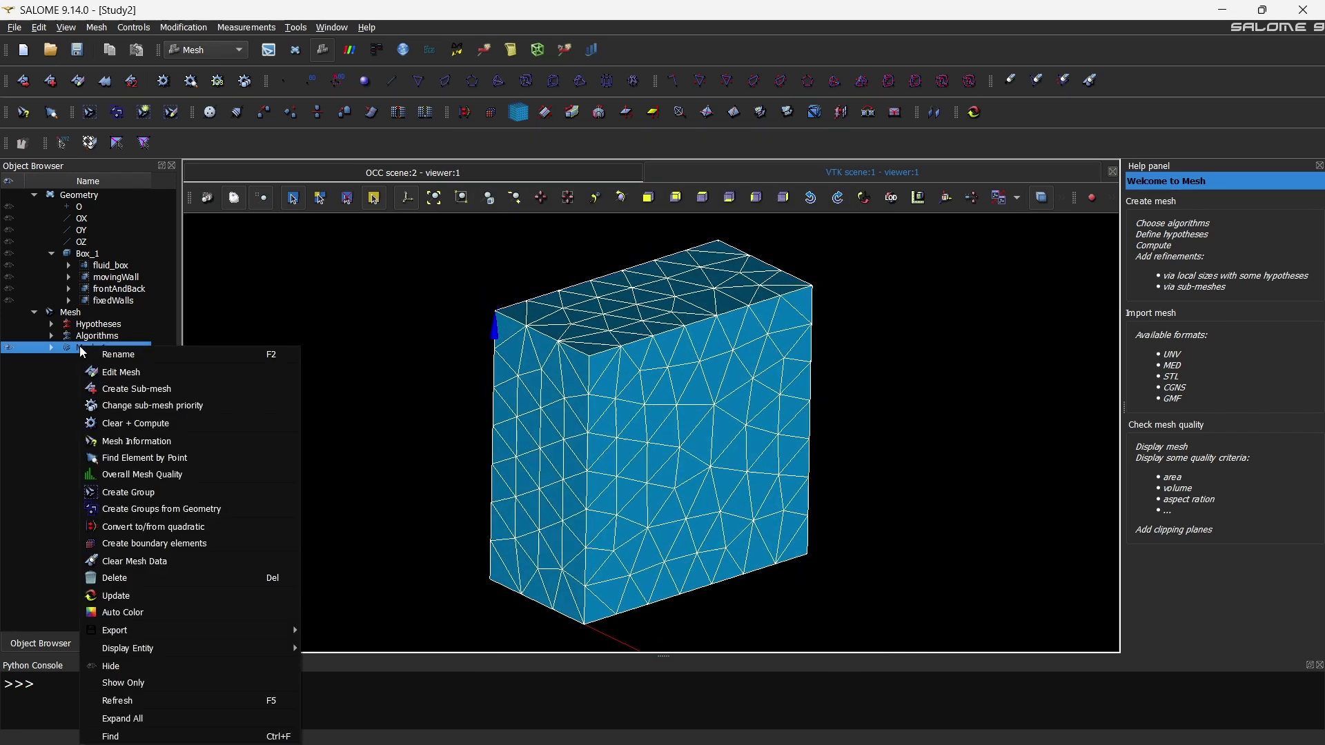
click(126, 377)
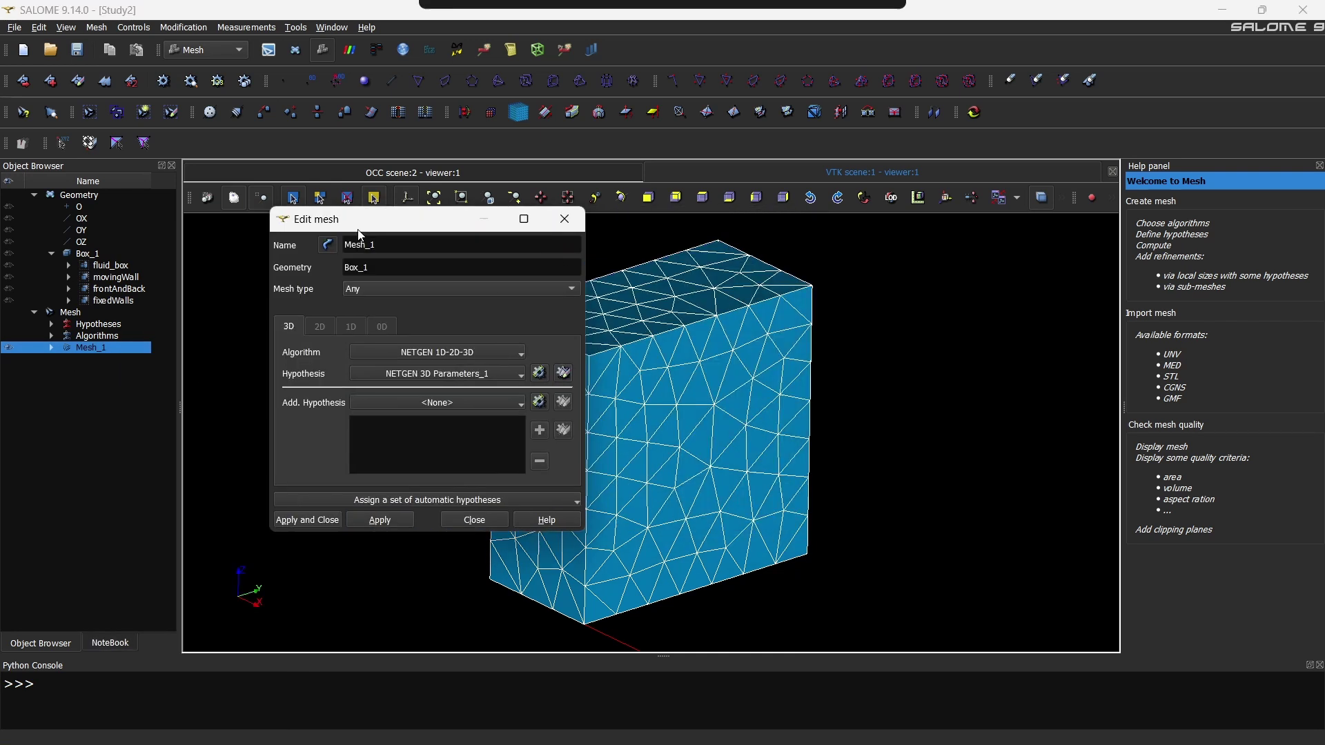
click(552, 373)
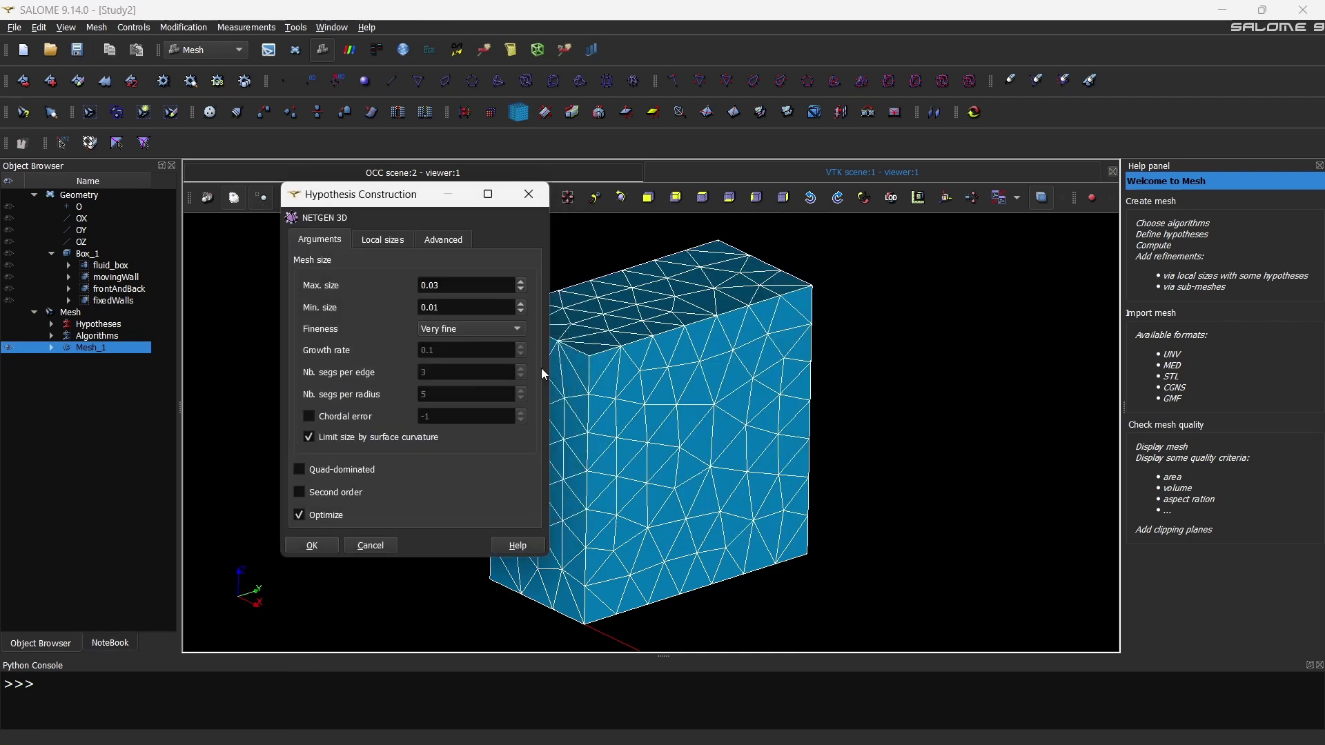
click(455, 333)
click(457, 344)
click(444, 306)
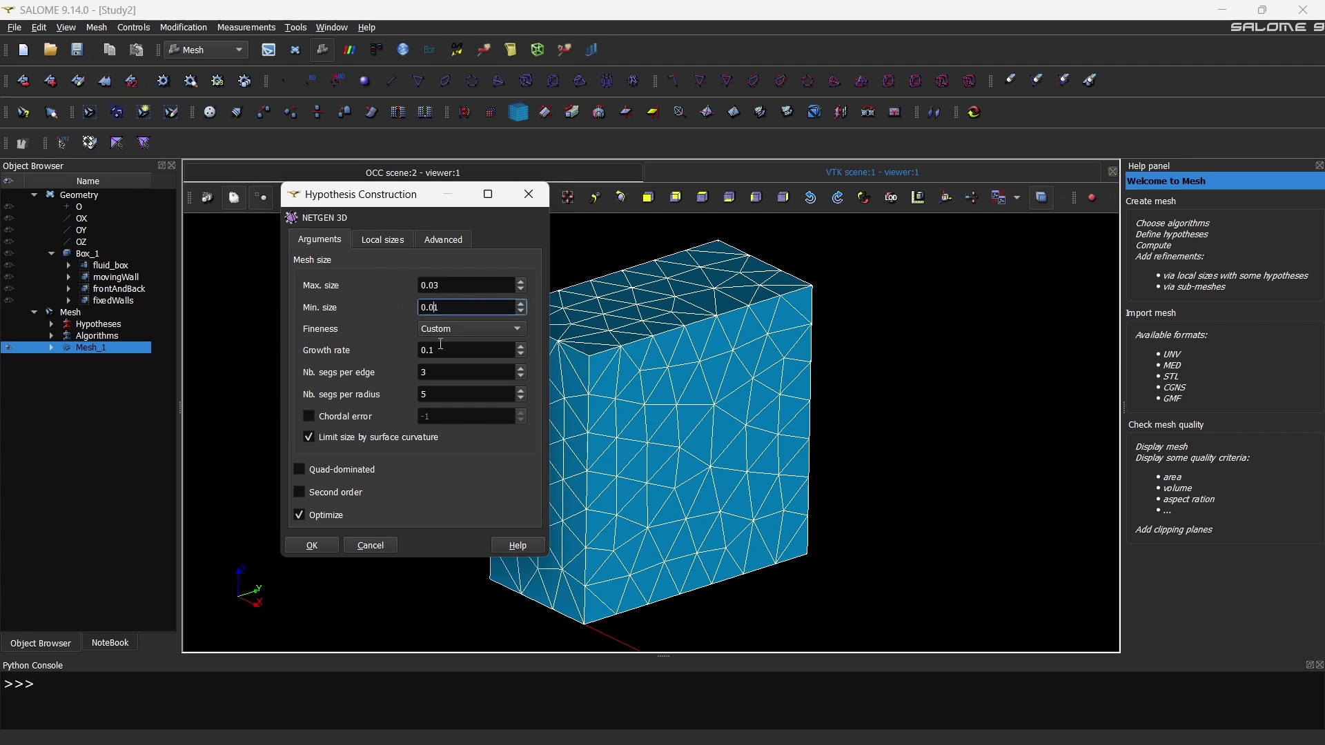
text(0)
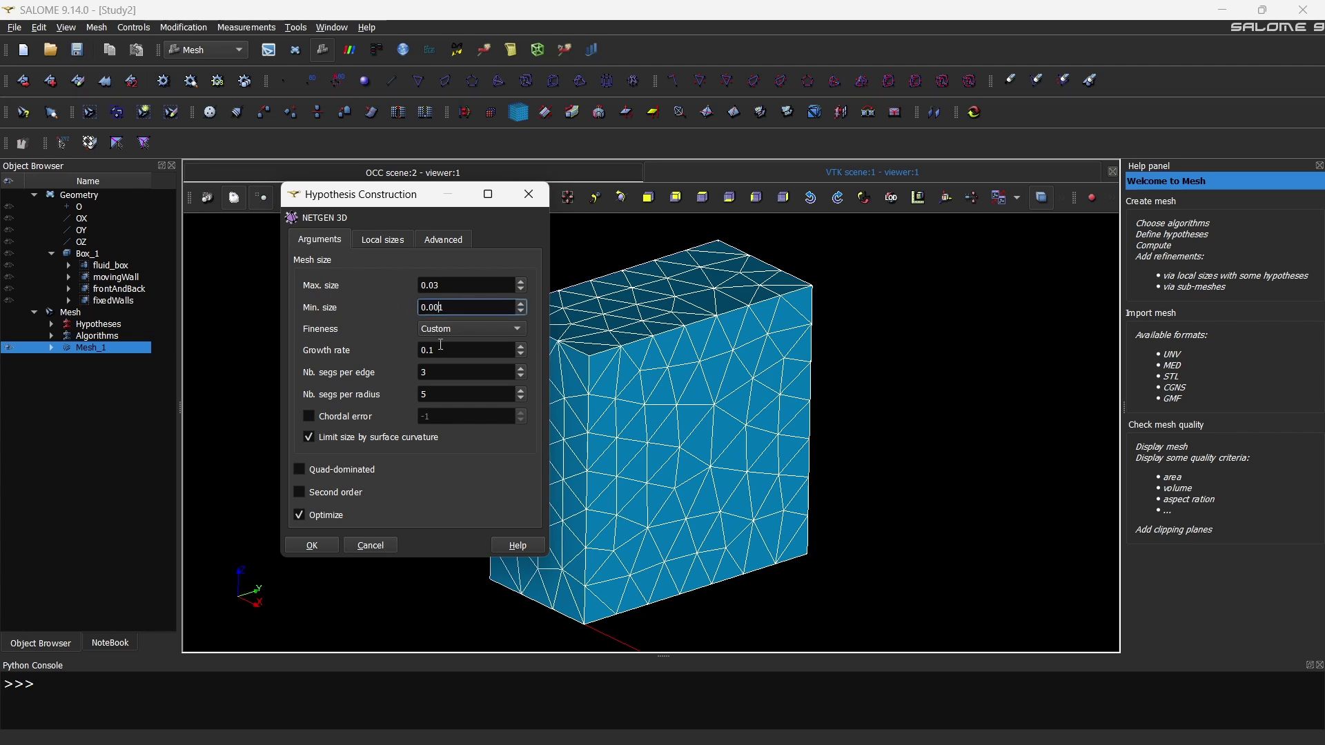
click(438, 285)
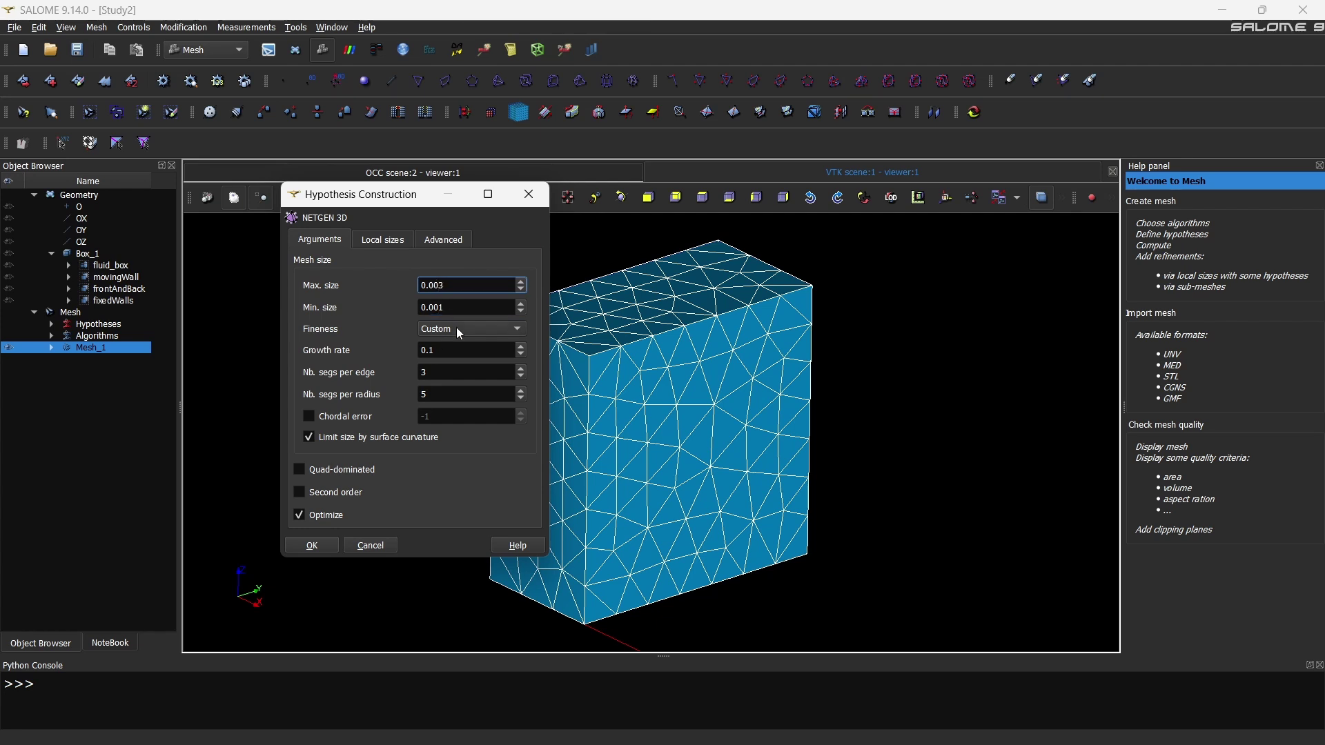
click(314, 545)
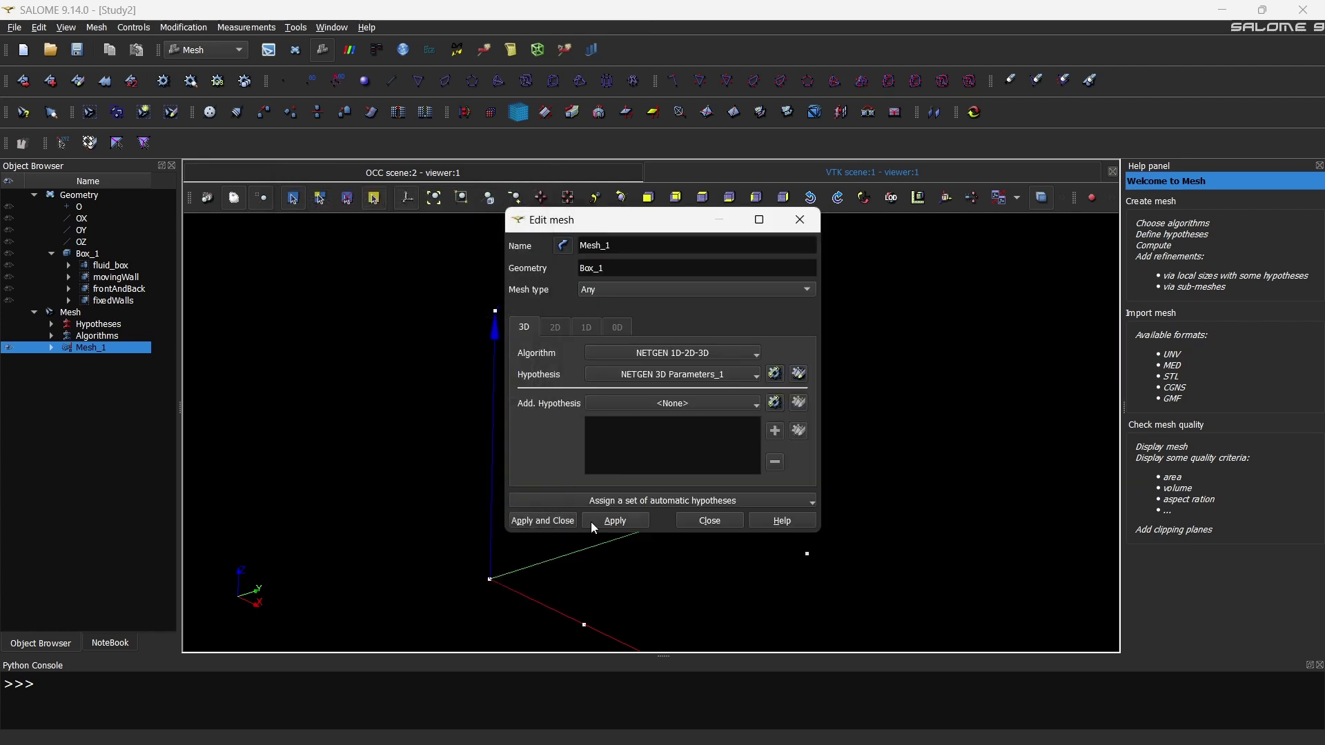
click(544, 521)
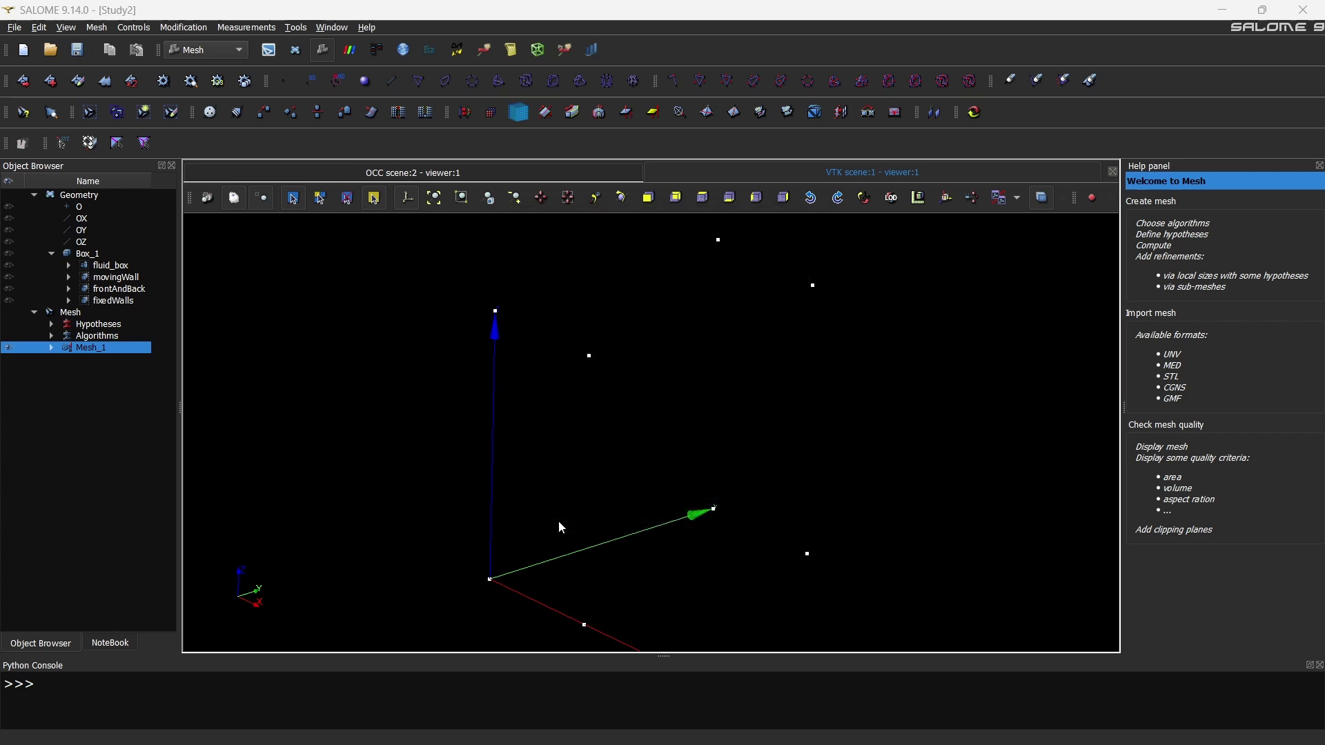
- Compute Mesh_1 with the 0.003/0.001 sizes and inspect the dense mesh's top and left faces
right_click(98, 349)
click(156, 423)
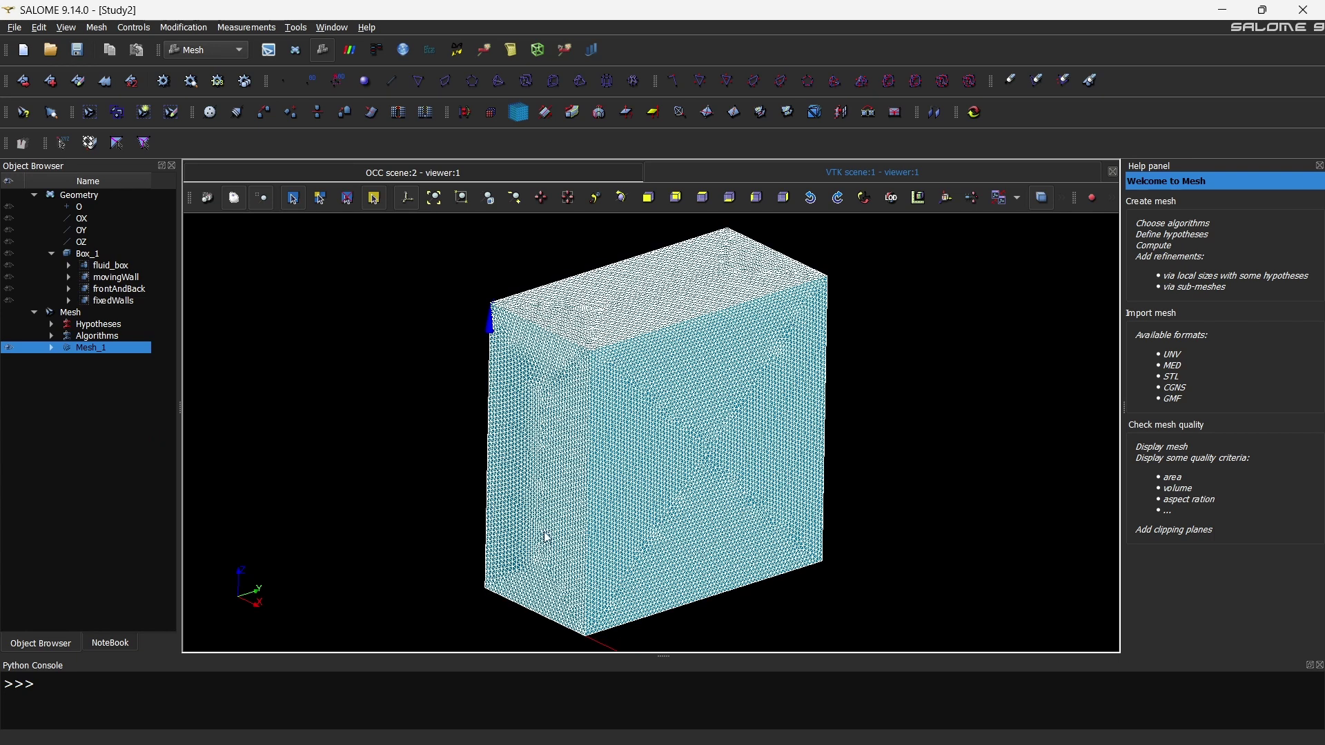
click(373, 435)
ctrl+right_drag(372, 434, 557, 387)
scroll(572, 449, up, 5)
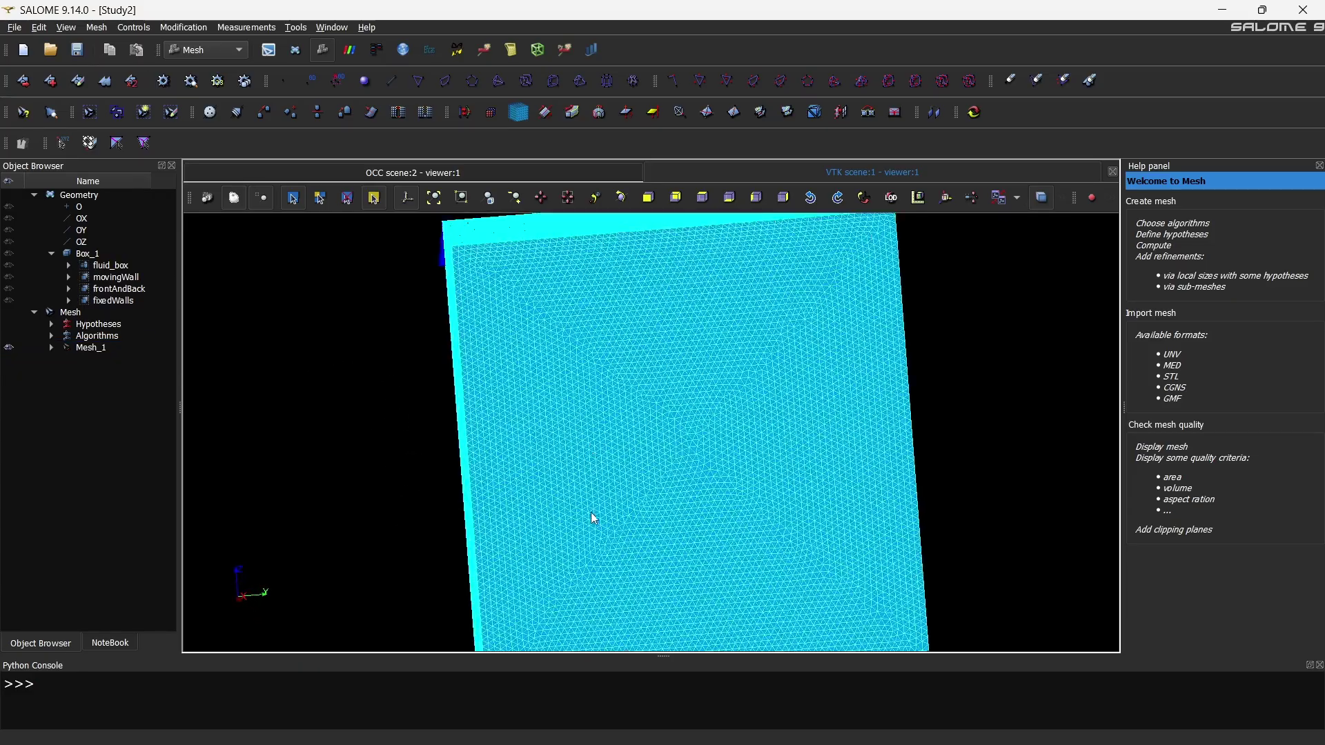
scroll(591, 516, up, 2)
ctrl+right_drag(469, 496, 349, 449)
scroll(349, 450, down, 3)
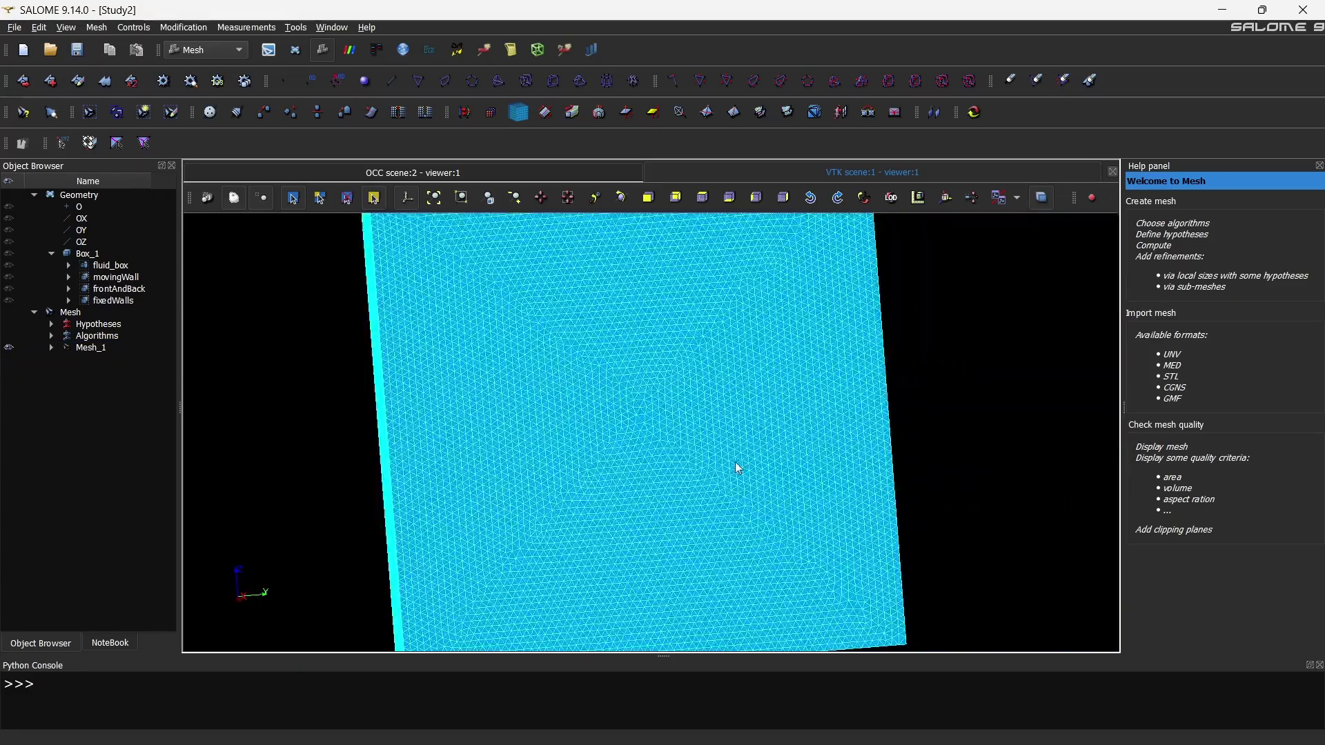
scroll(759, 483, down, 3)
ctrl+right_drag(795, 509, 404, 361)
- Add a new relative X-Y clipping plane halfway up Mesh_1 and apply it
right_click(584, 319)
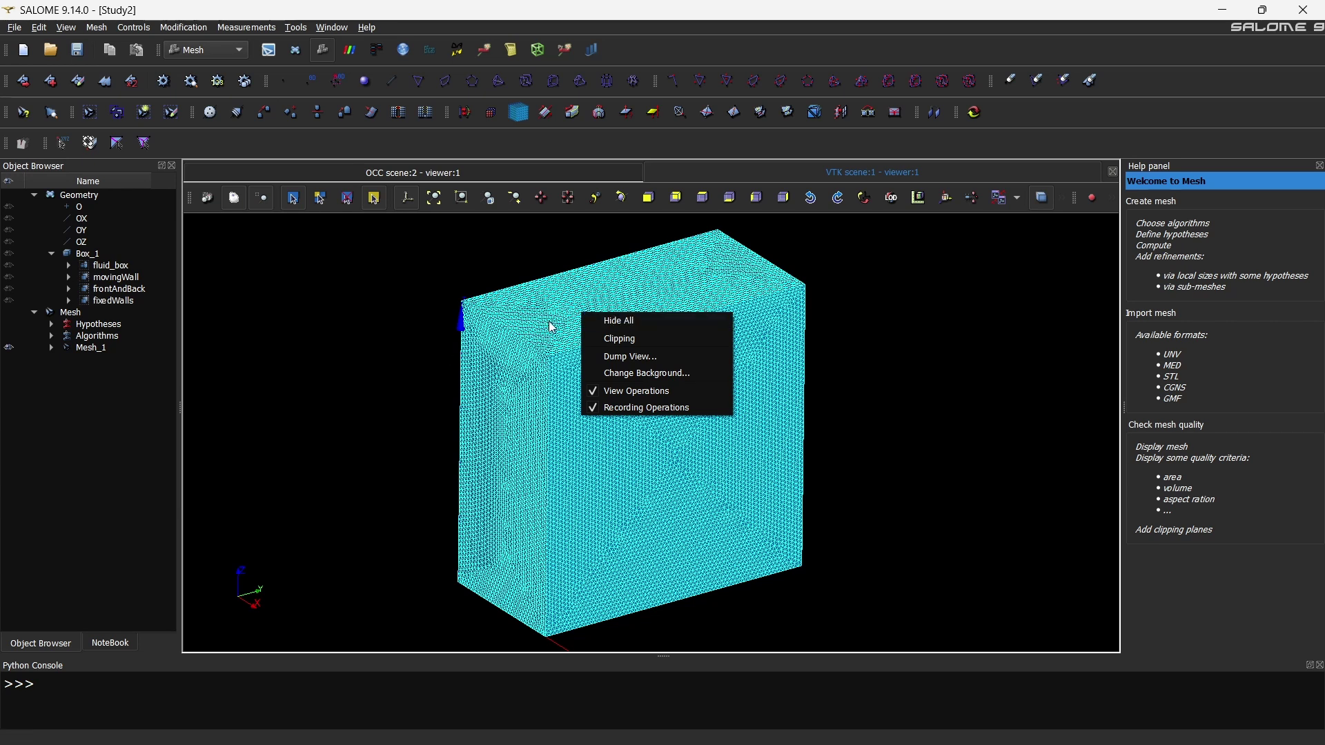
right_click(550, 322)
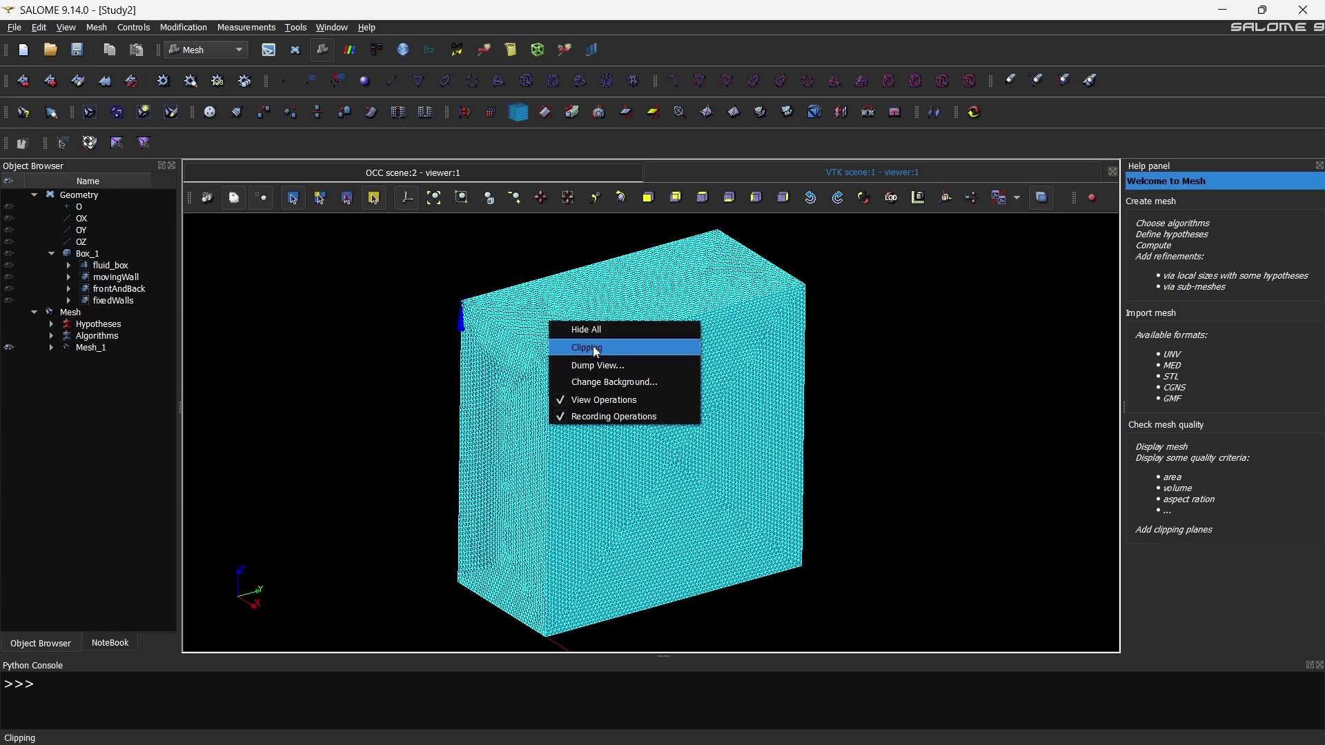
click(597, 350)
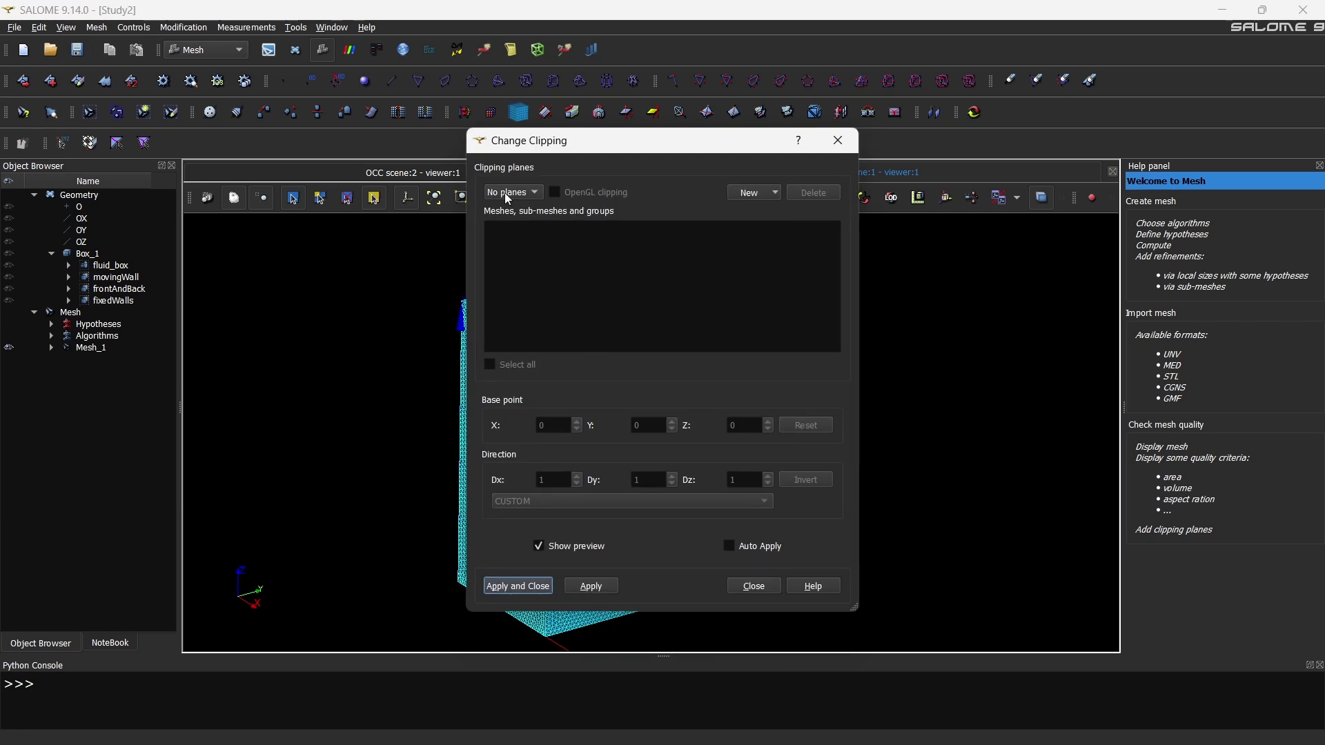
click(754, 192)
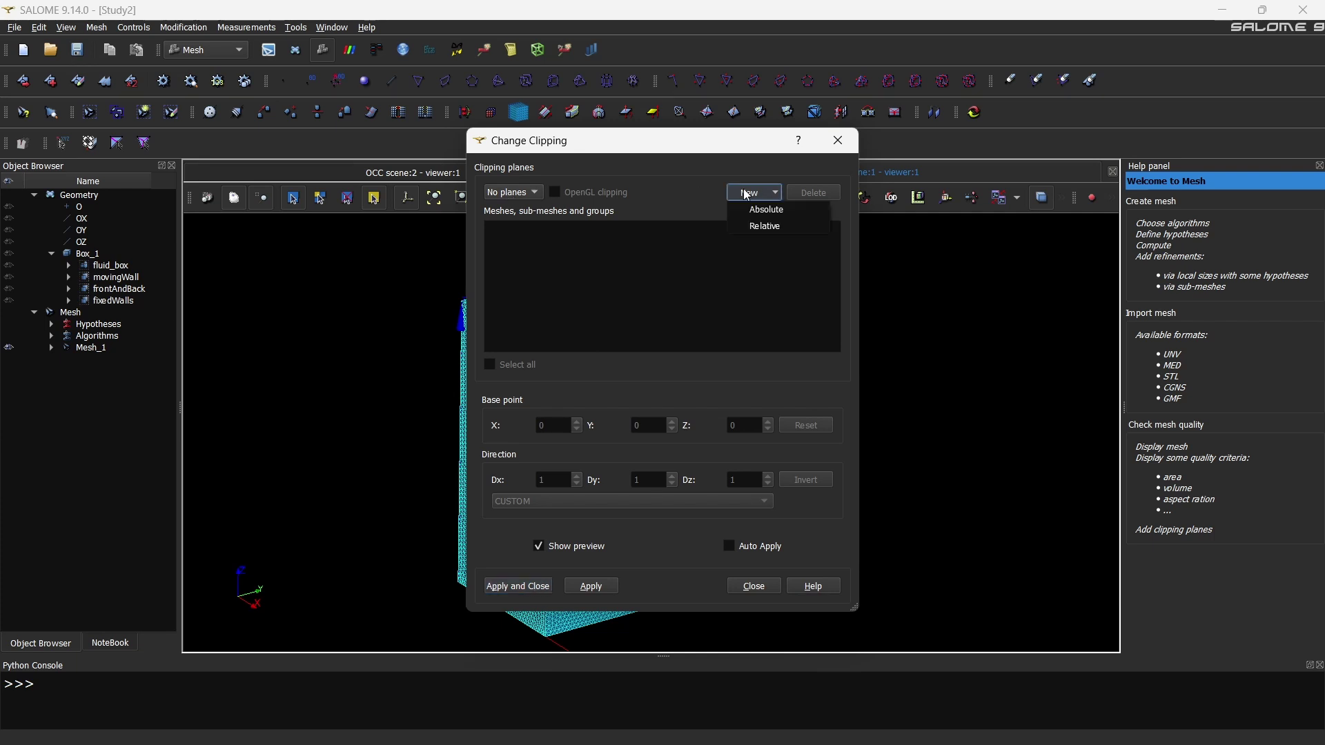
click(780, 225)
drag(675, 147, 186, 127)
click(151, 573)
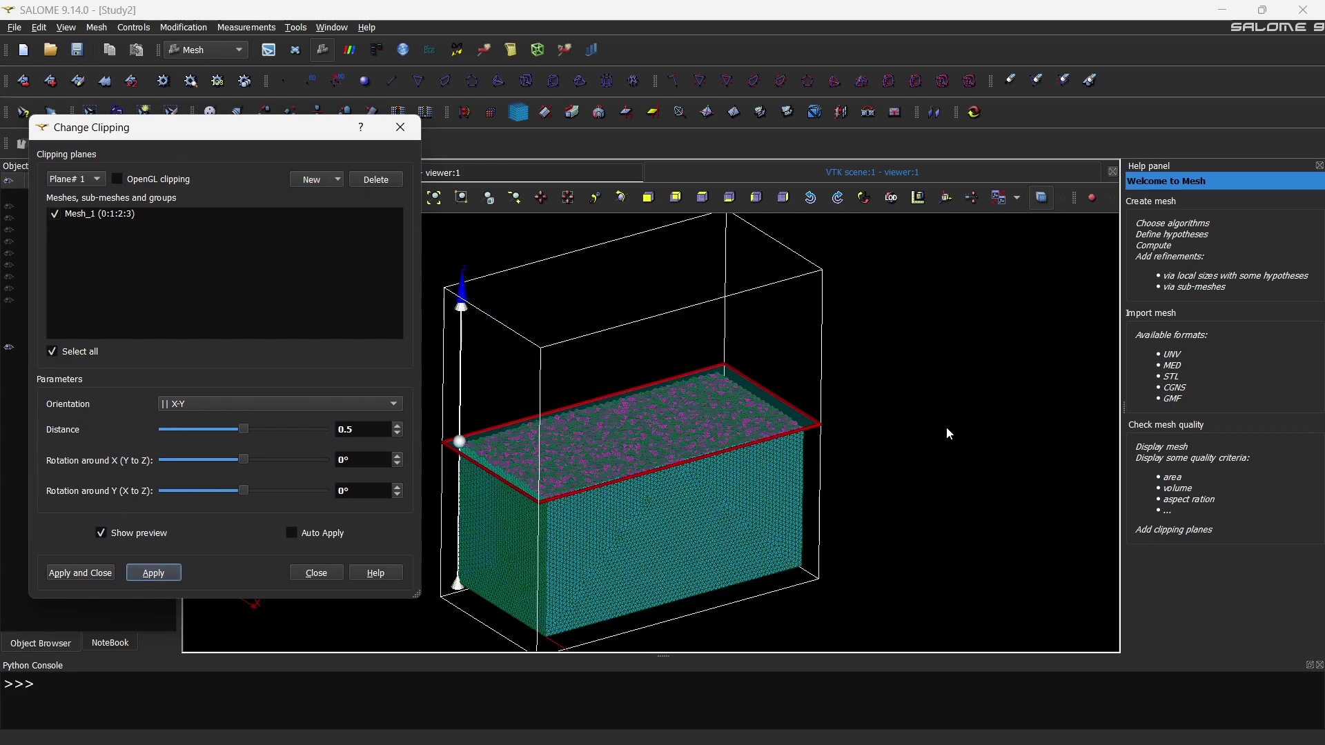
- Inspect the cut interior elements, hide the plane preview, and exclude Mesh_1 from clipping
ctrl+right_drag(828, 455, 794, 483)
click(100, 533)
scroll(628, 512, up, 3)
scroll(628, 512, up, 5)
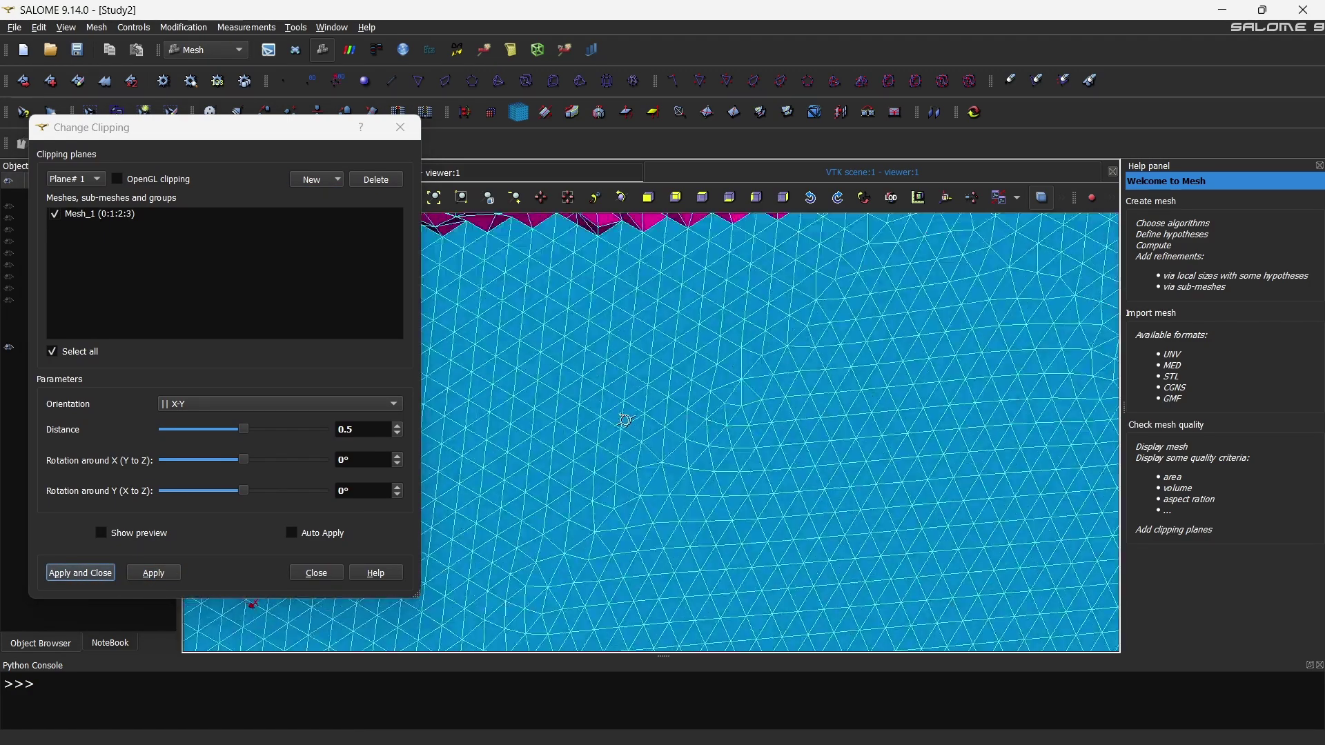
scroll(615, 507, down, 10)
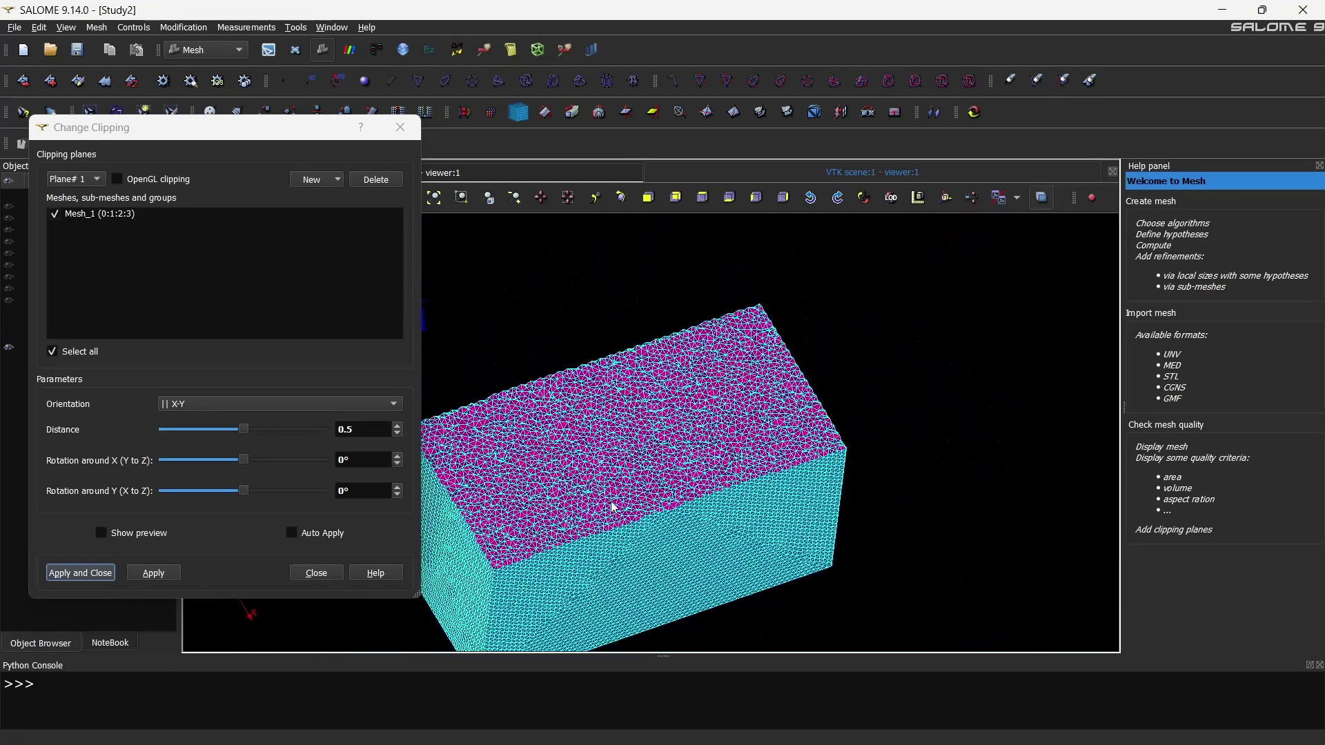
mouse_move(615, 507)
ctrl+middle_down()
mouse_move(661, 448)
mouse_move(714, 415)
ctrl+middle_up()
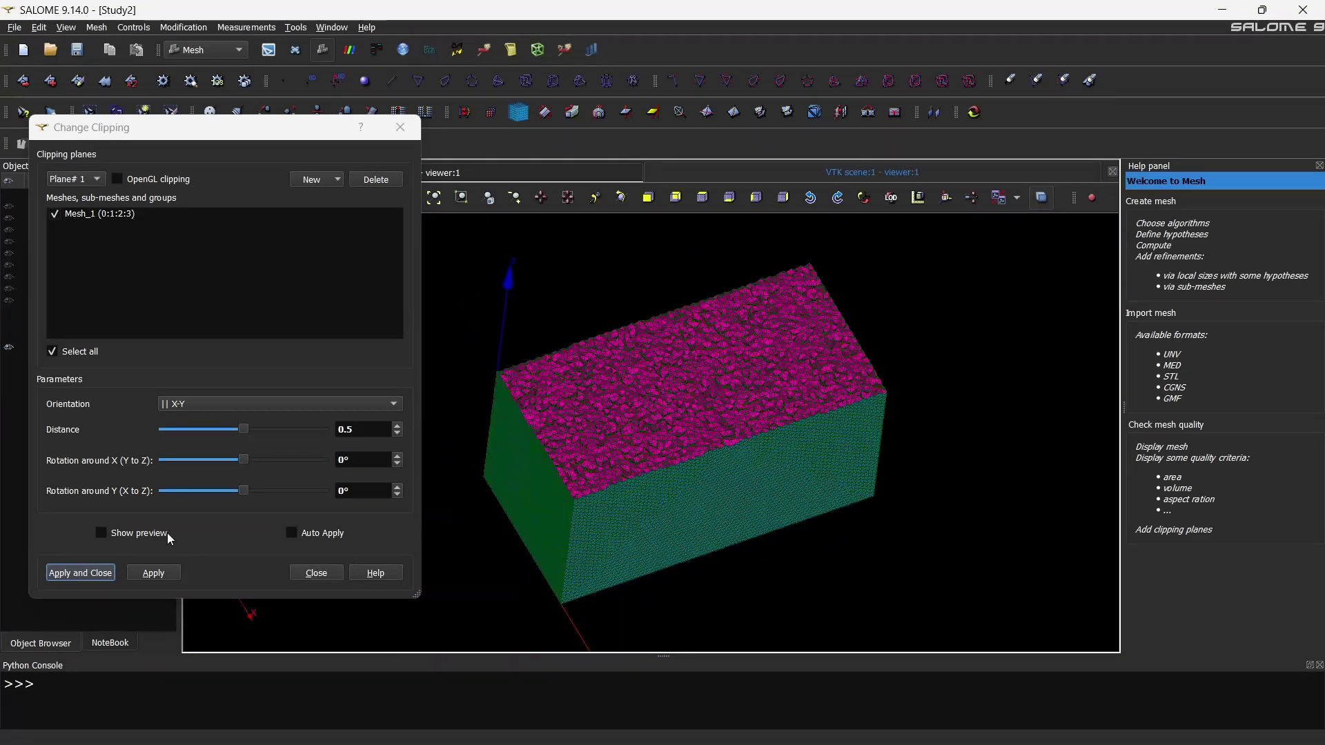
click(56, 215)
- Close the clipping settings and expand Mesh_1's face groups (movingWall, frontAndBack, fixedWalls) and fluid_box volume group
click(76, 572)
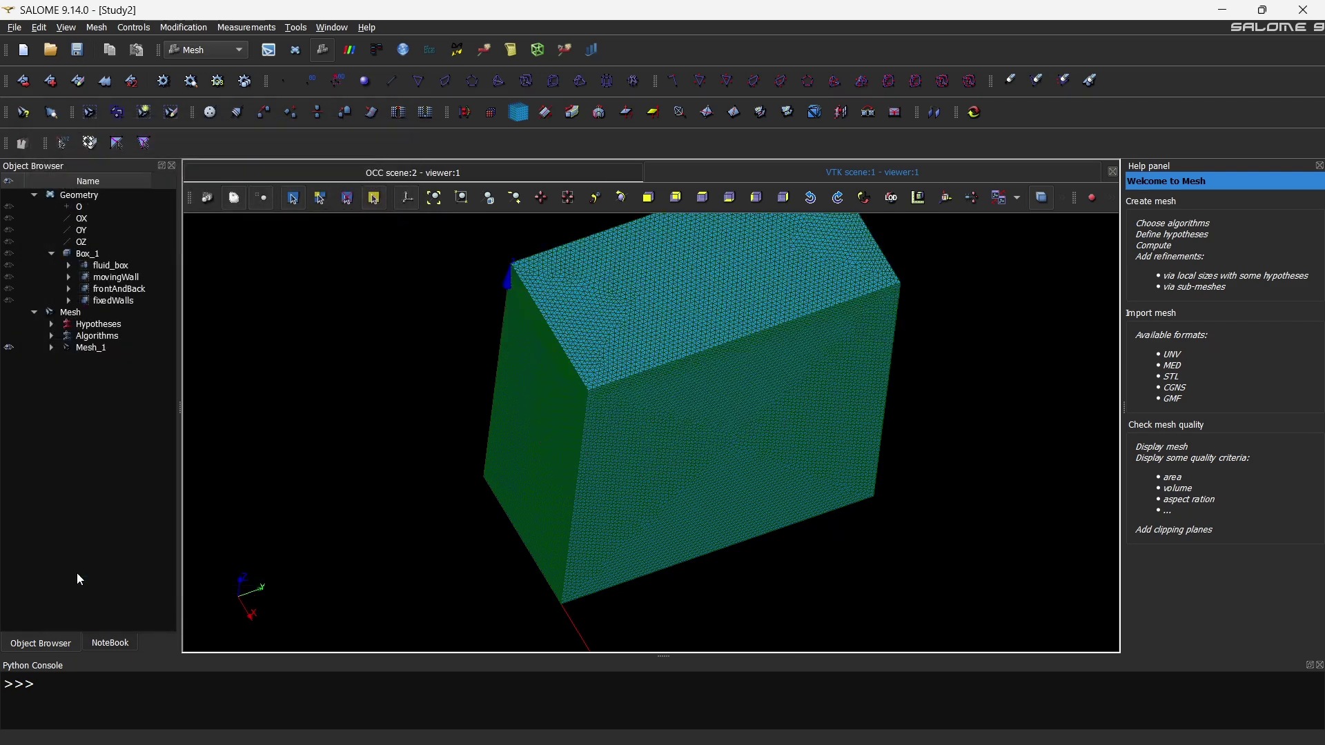
ctrl+middle_drag(583, 474, 617, 568)
ctrl+right_drag(617, 569, 170, 396)
click(51, 348)
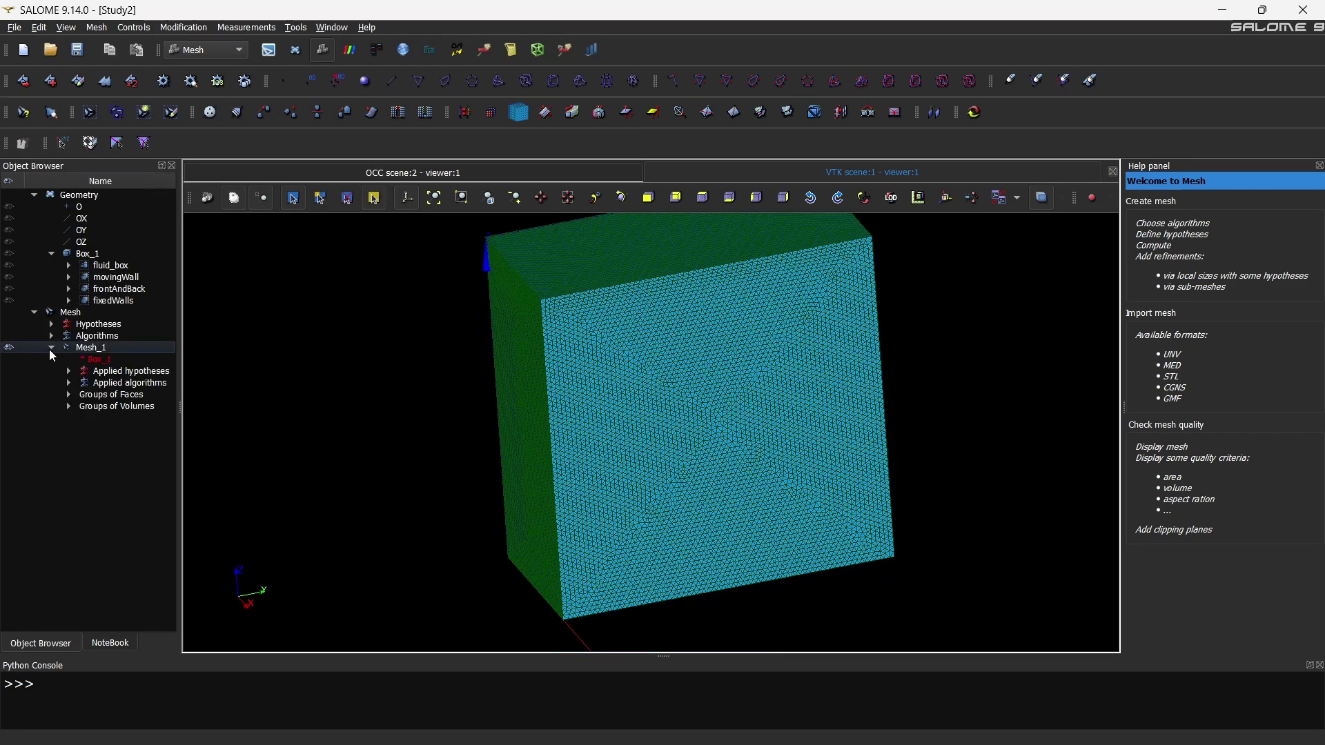
click(68, 395)
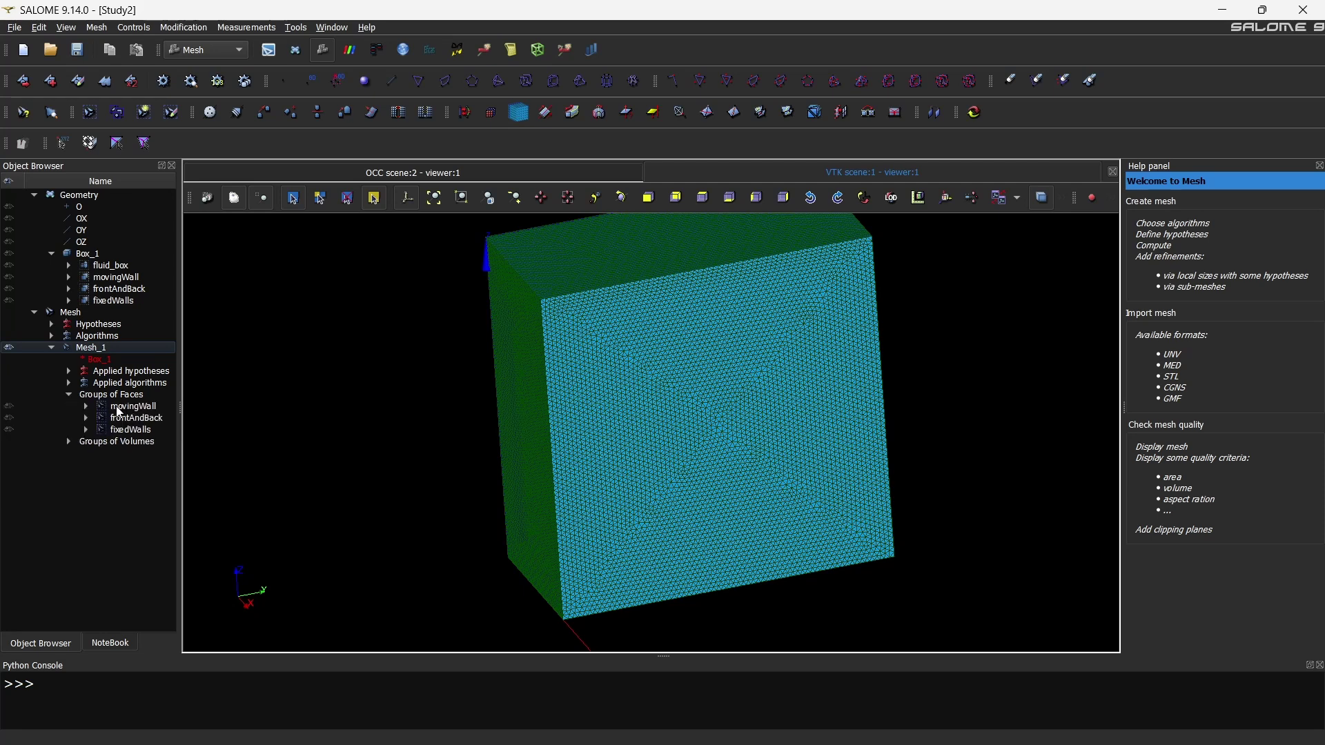
click(68, 442)
drag(197, 442, 369, 384)
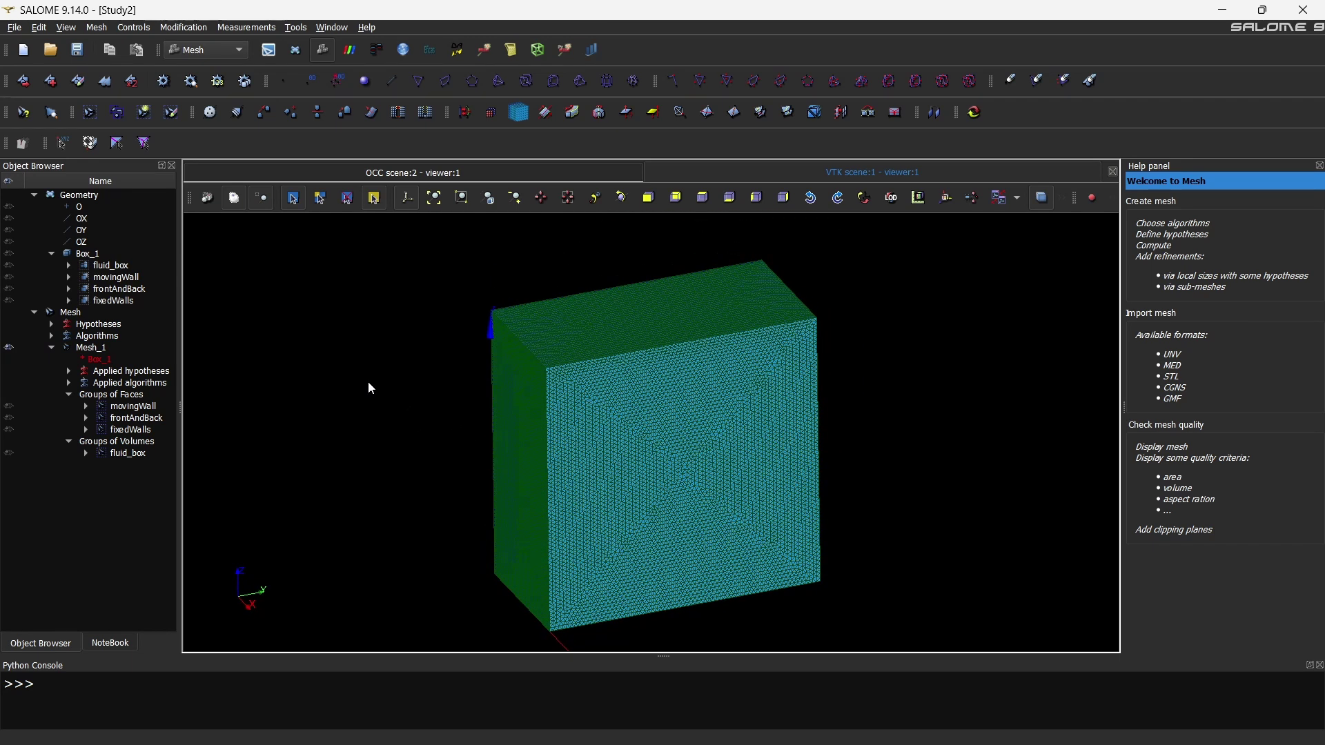
- Export Mesh_1 from its context menu as a UNV file with Renumber ticked into testCase
click(15, 27)
mouse_move(77, 193)
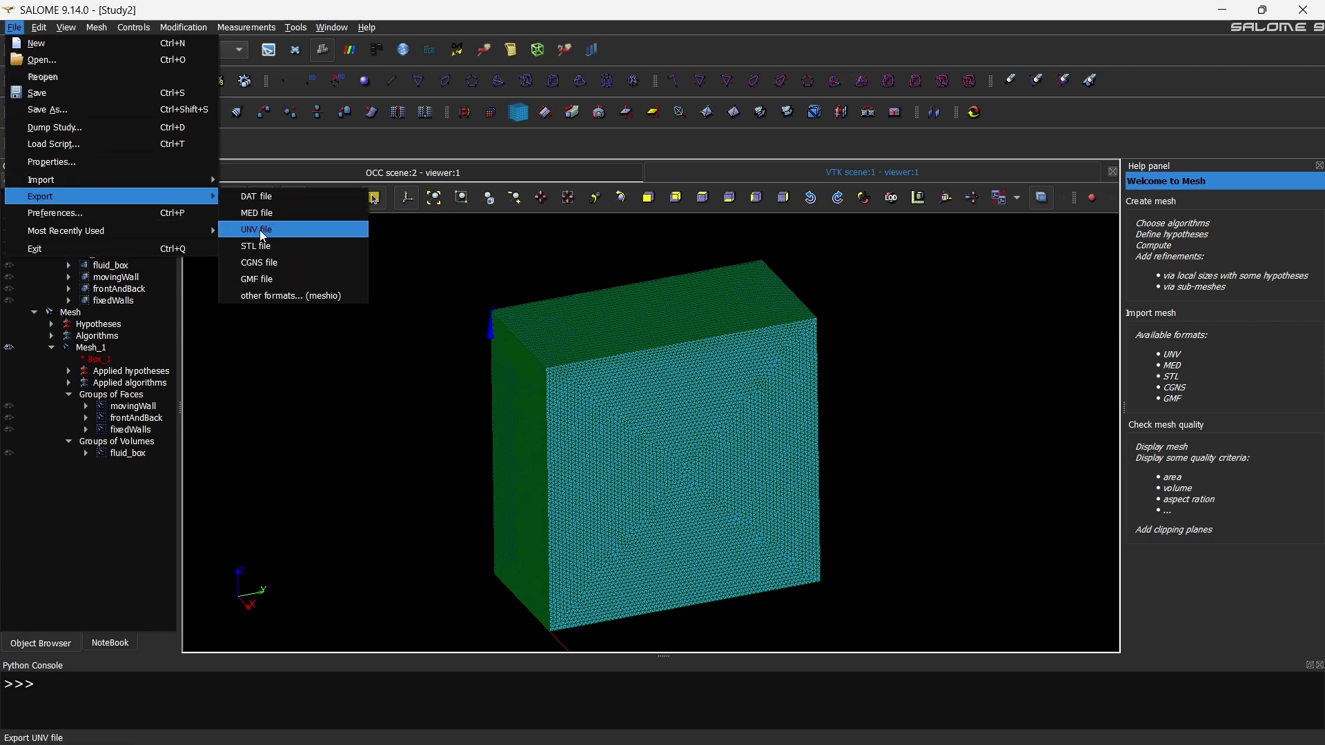
click(234, 437)
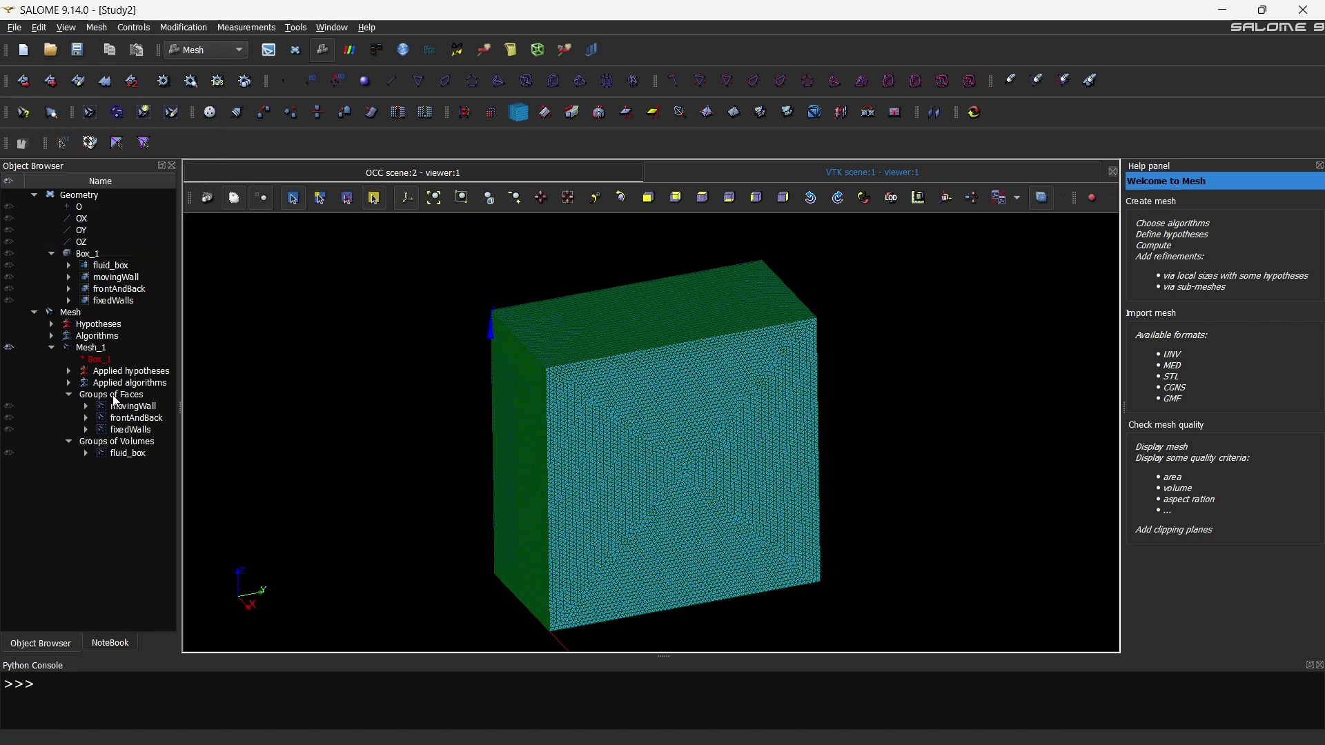
click(94, 350)
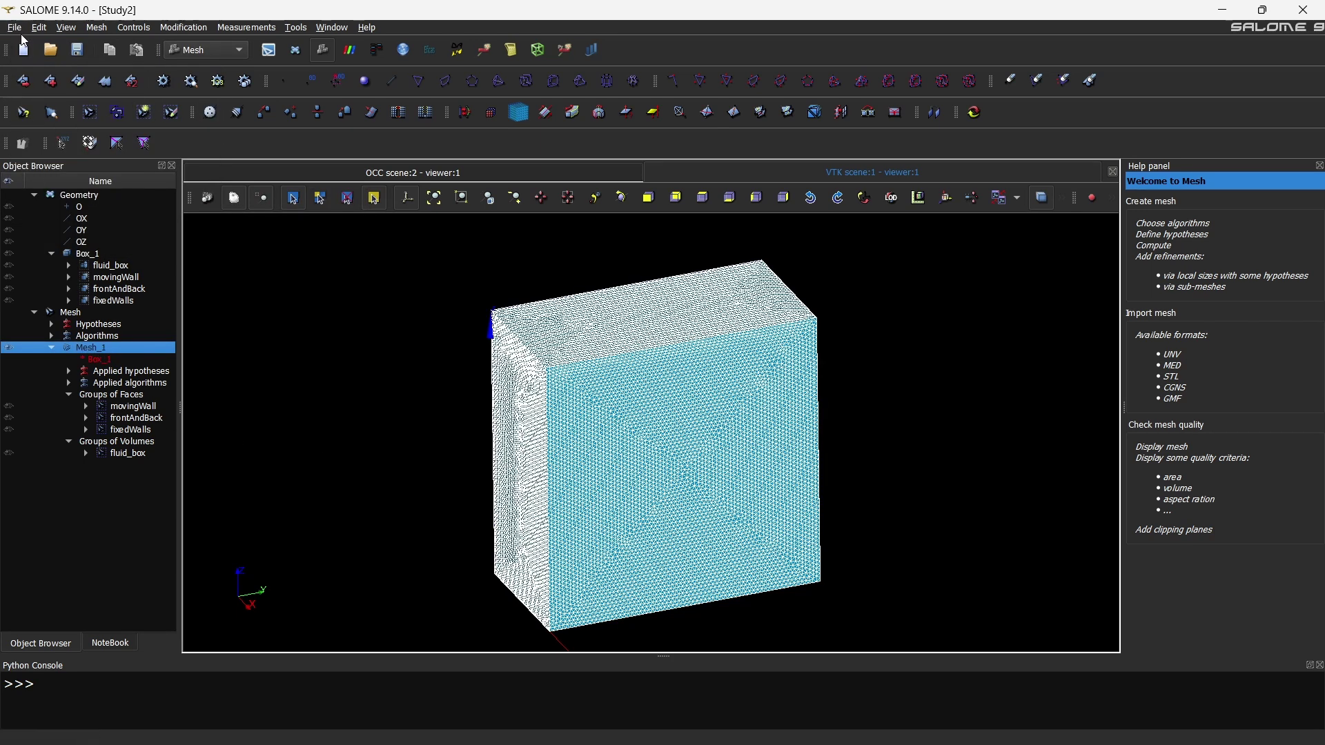
right_click(91, 349)
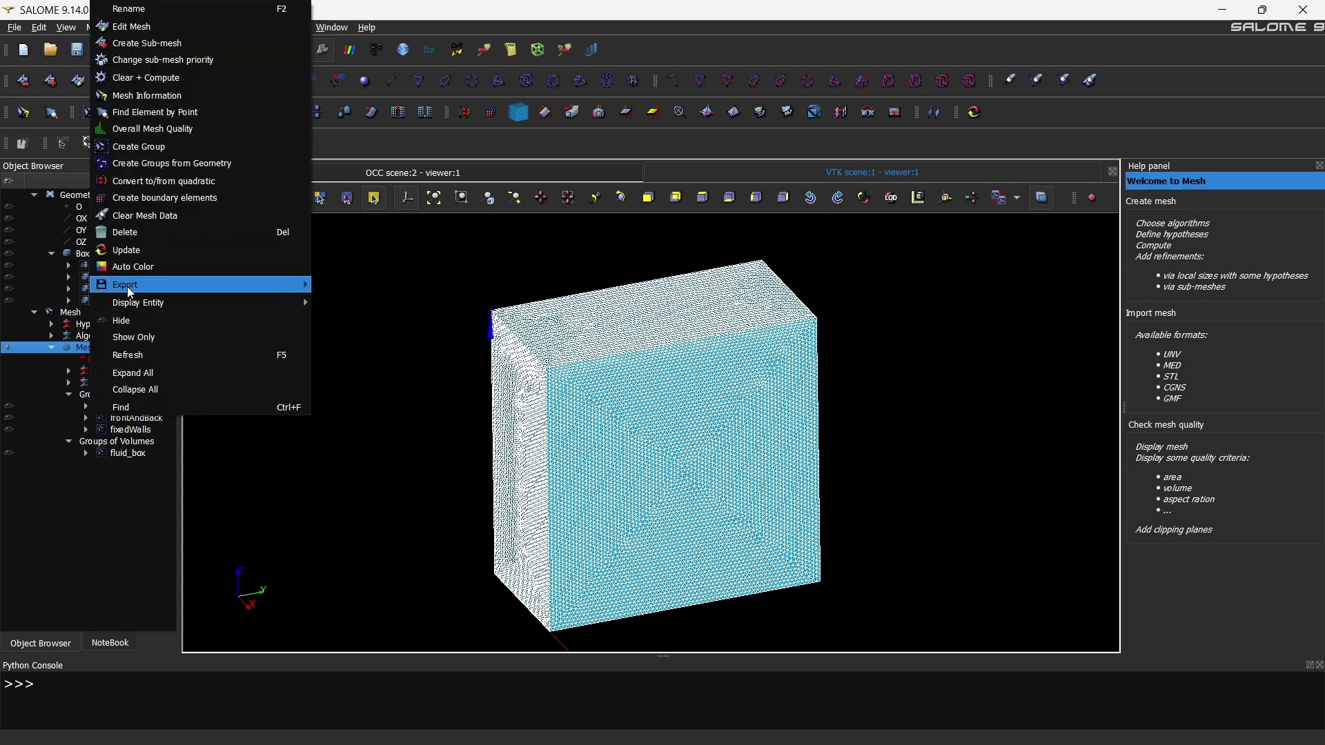
mouse_move(276, 284)
click(343, 305)
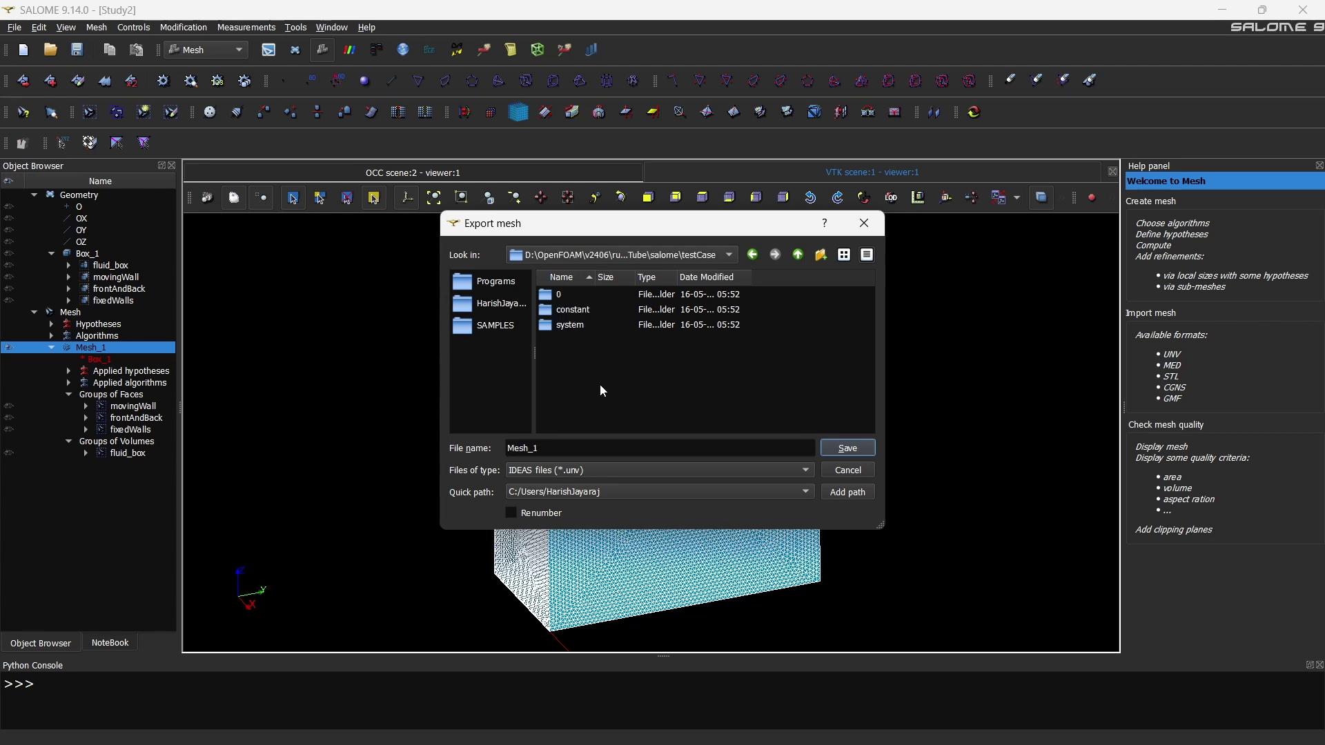
click(511, 513)
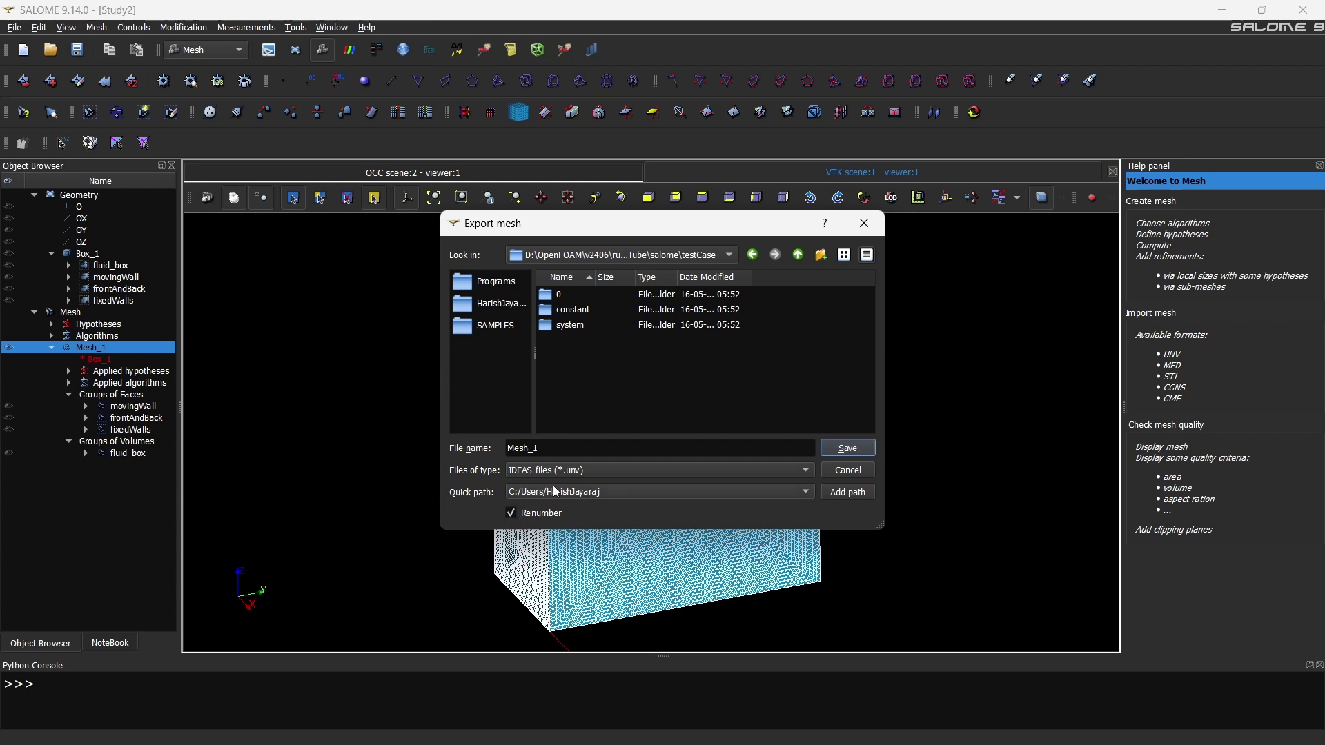
click(848, 449)
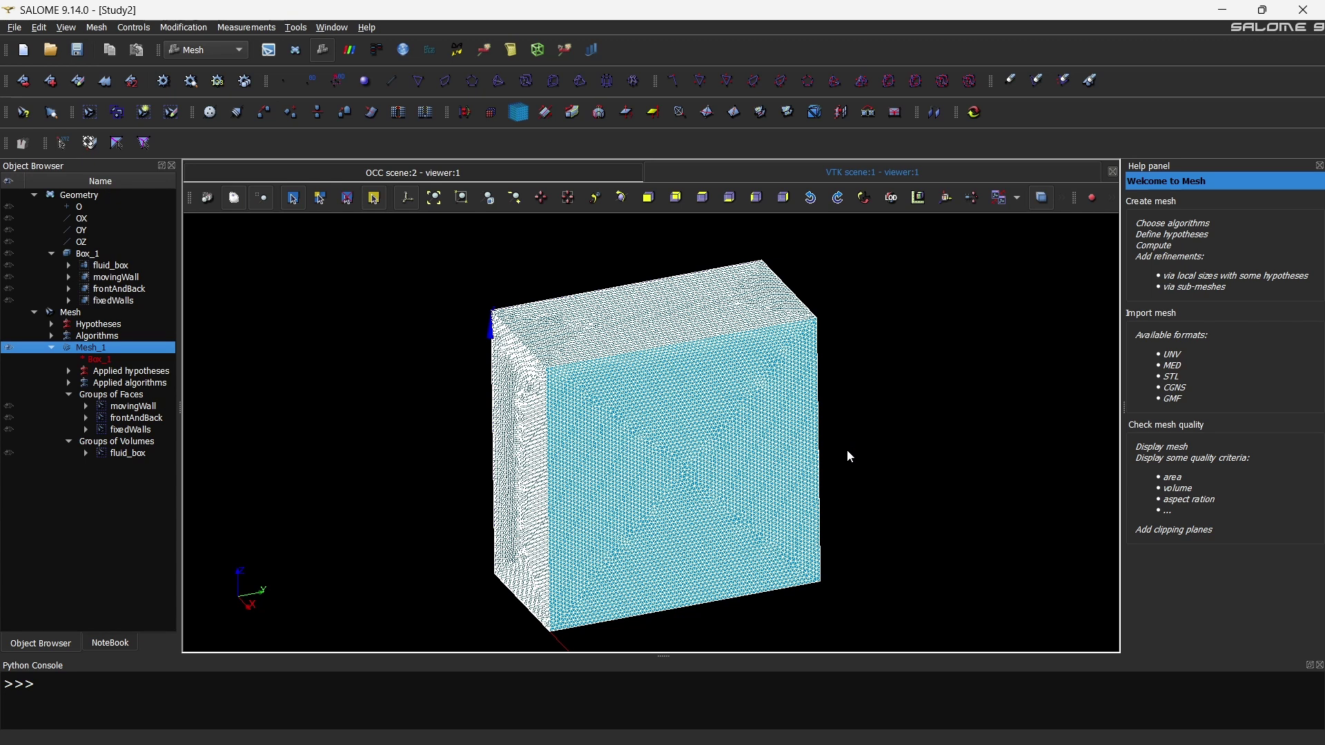
- Open a terminal in testCase, start WSL, load of2406 and clear the screen
key(alt+Tab)
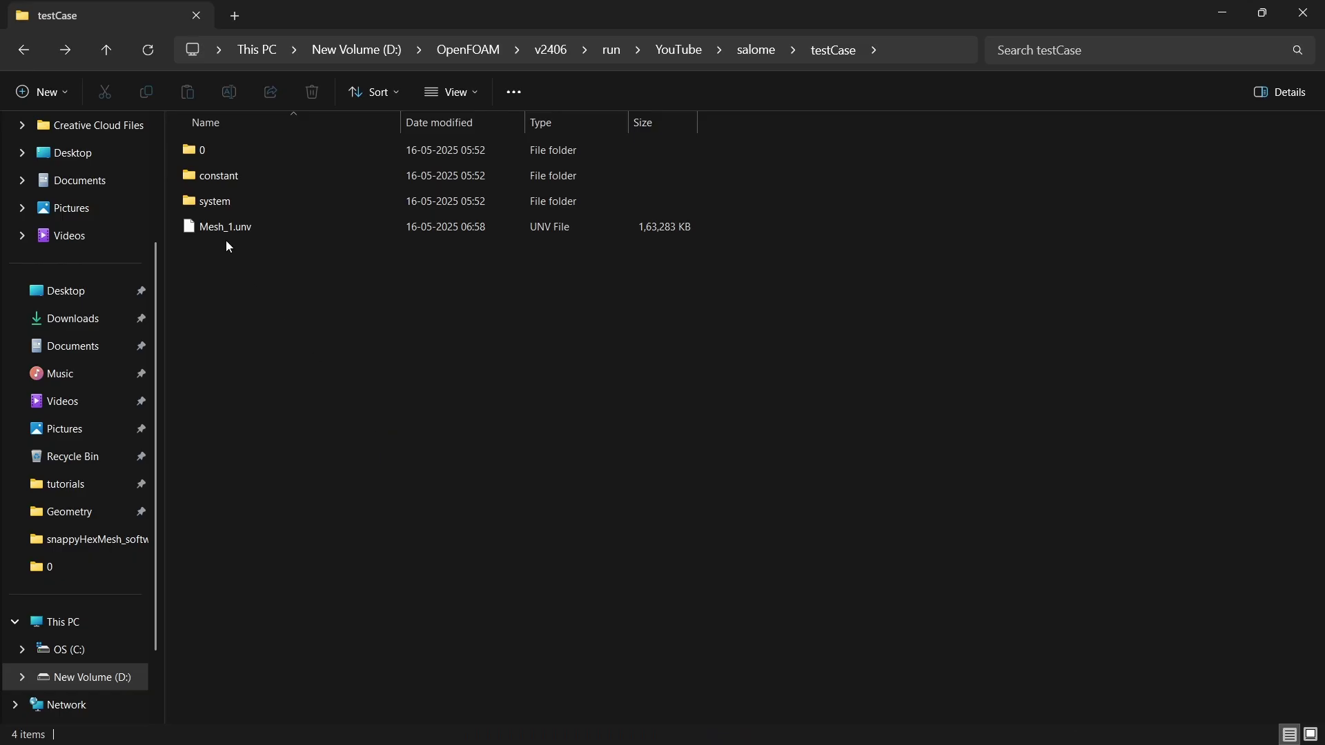
right_click(278, 304)
click(406, 527)
text(wsl)
key(Return)
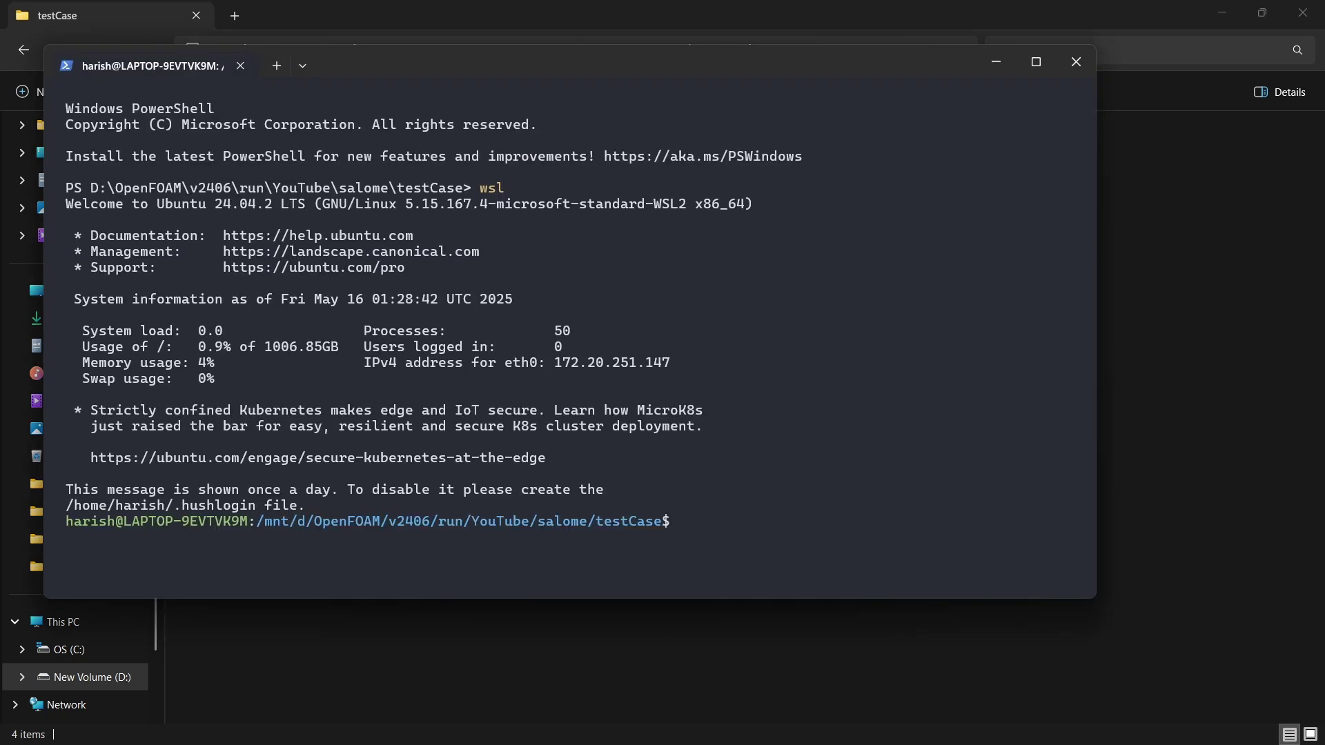
text(of2406)
key(Return)
text(clear)
key(Return)
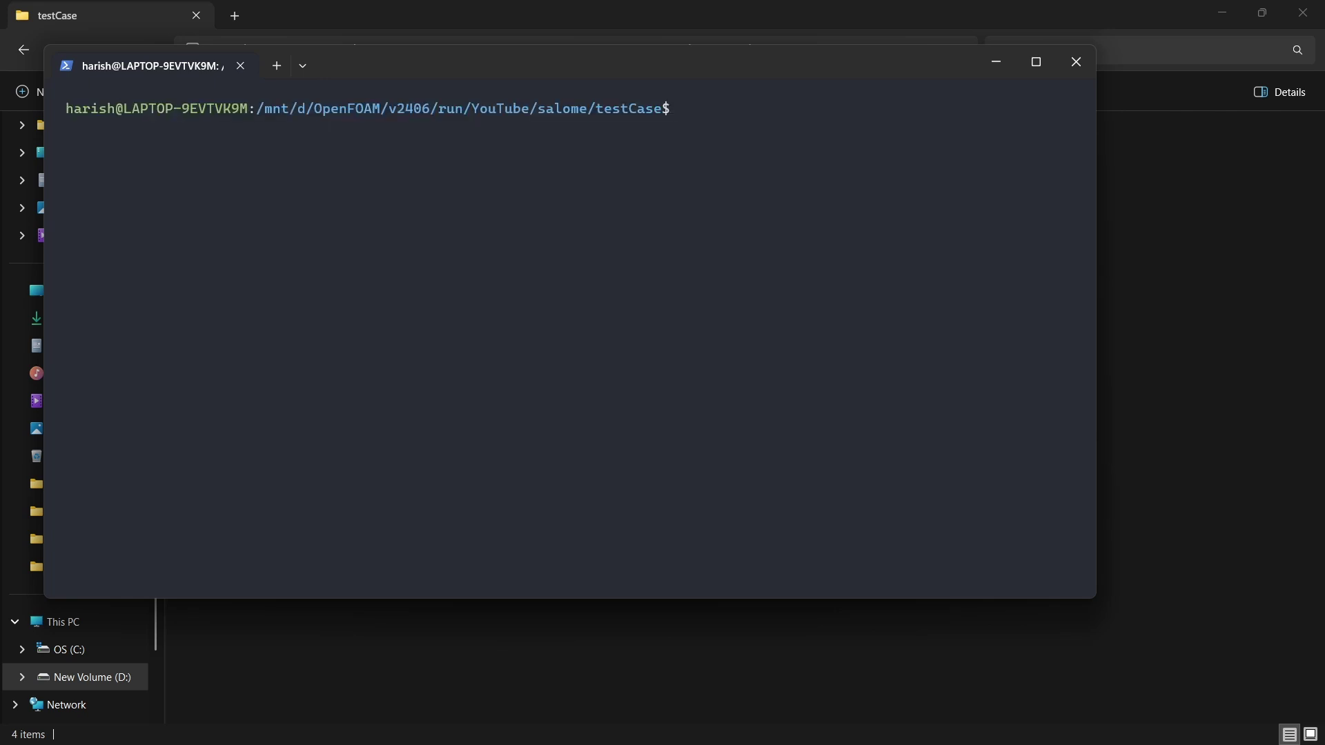
- Enter the command ideasUnvToFoam Mesh_1.unv using Tab completion, without running it
text(ideas)
key(Tab)
drag(502, 72, 523, 319)
text(M)
key(Tab)
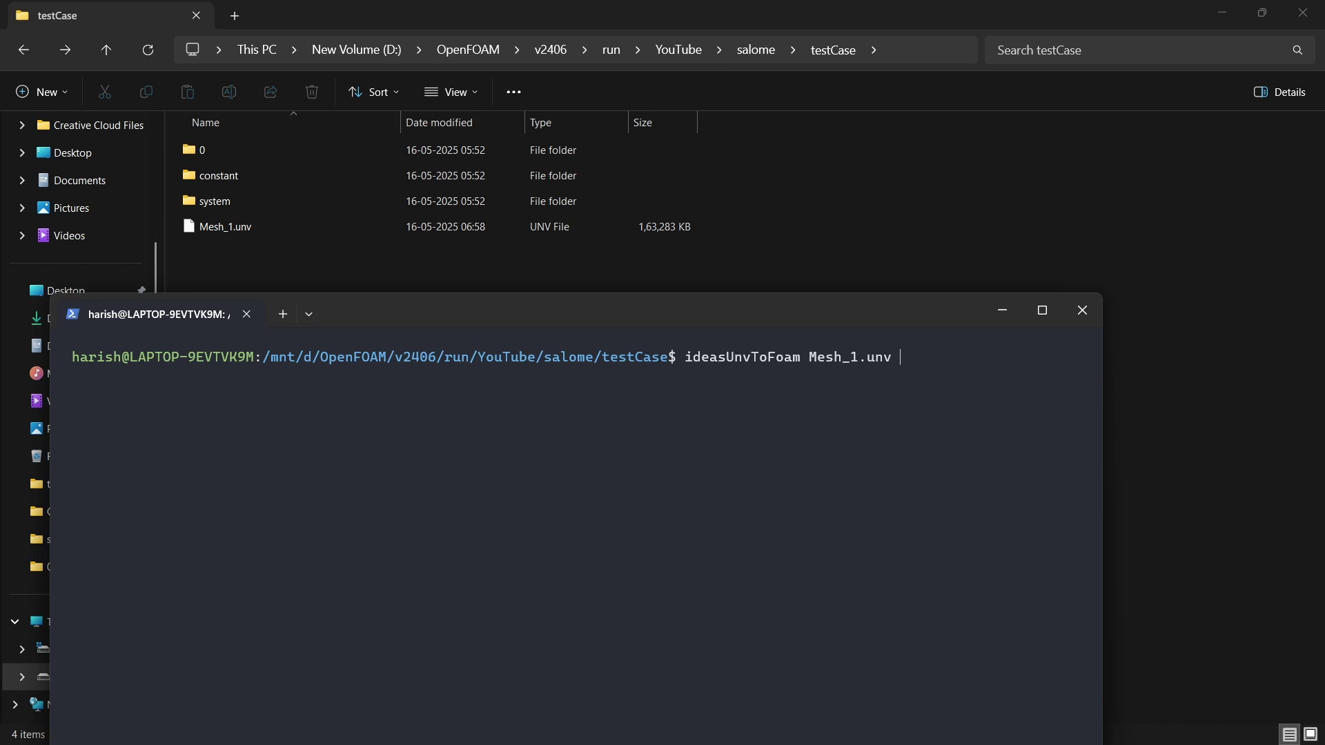
- Run ideasUnvToFoam and copy the fluid_box, movingWall, frontAndBack and fixedWalls lines from its output
key(Return)
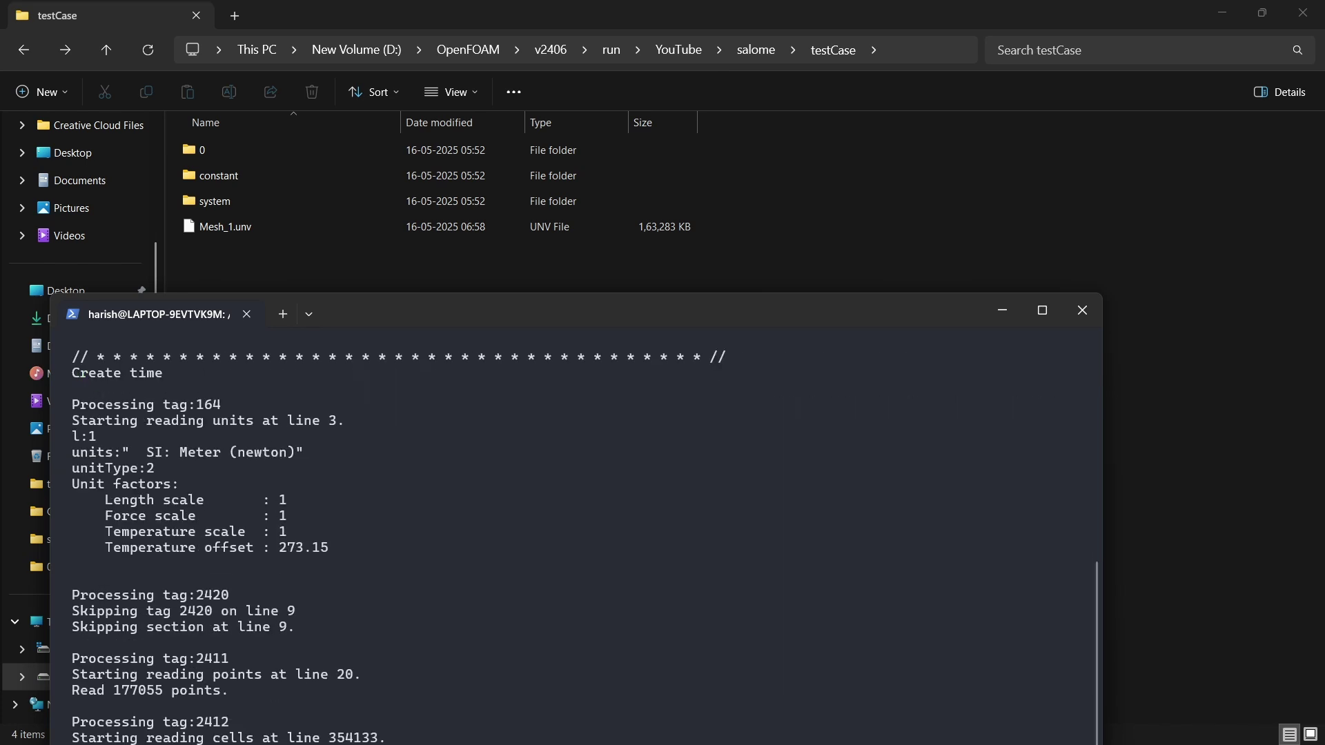
drag(476, 314, 621, 103)
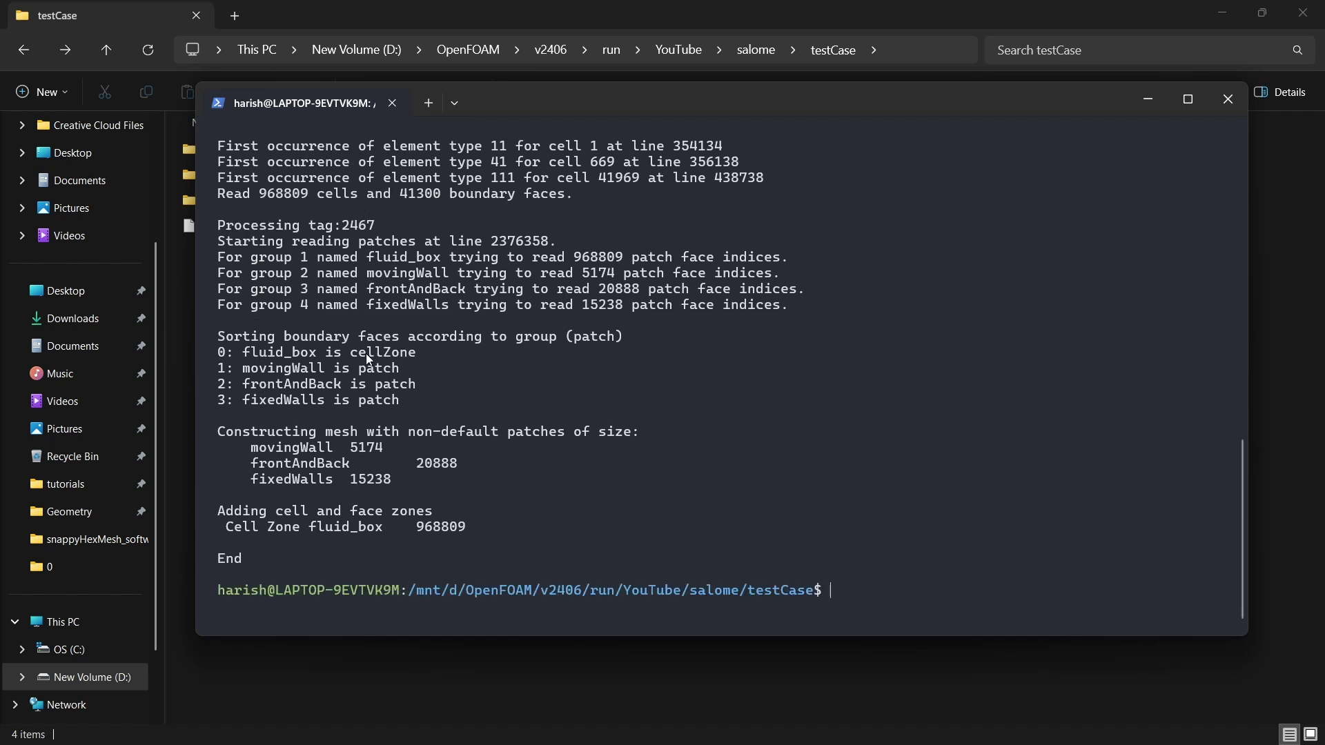
drag(243, 353, 427, 359)
right_click(428, 350)
drag(226, 368, 402, 370)
right_click(401, 369)
drag(246, 384, 429, 384)
right_click(429, 384)
drag(247, 399, 410, 400)
right_click(410, 399)
drag(243, 386, 369, 394)
right_click(367, 390)
- Open the constant/polyMesh/boundary file in VS Code
click(1144, 100)
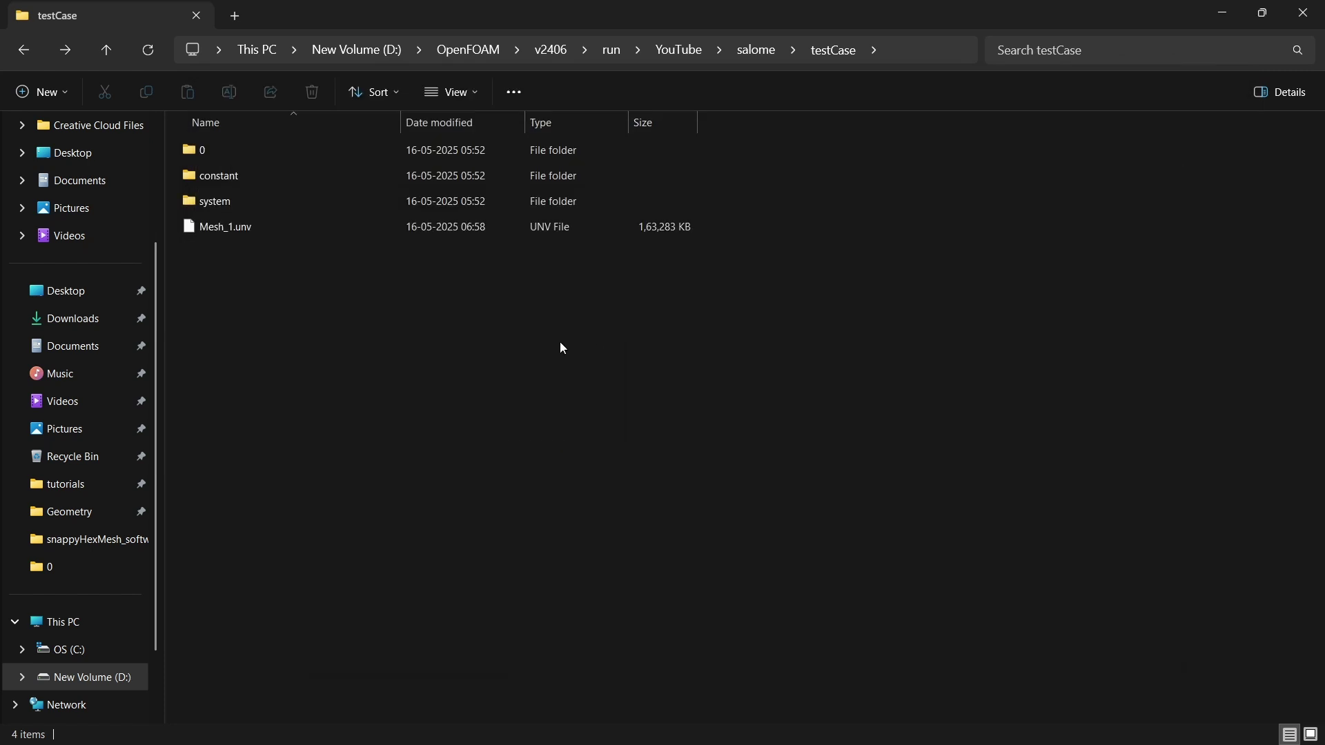
double_click(222, 178)
click(225, 153)
double_click(223, 151)
double_click(223, 150)
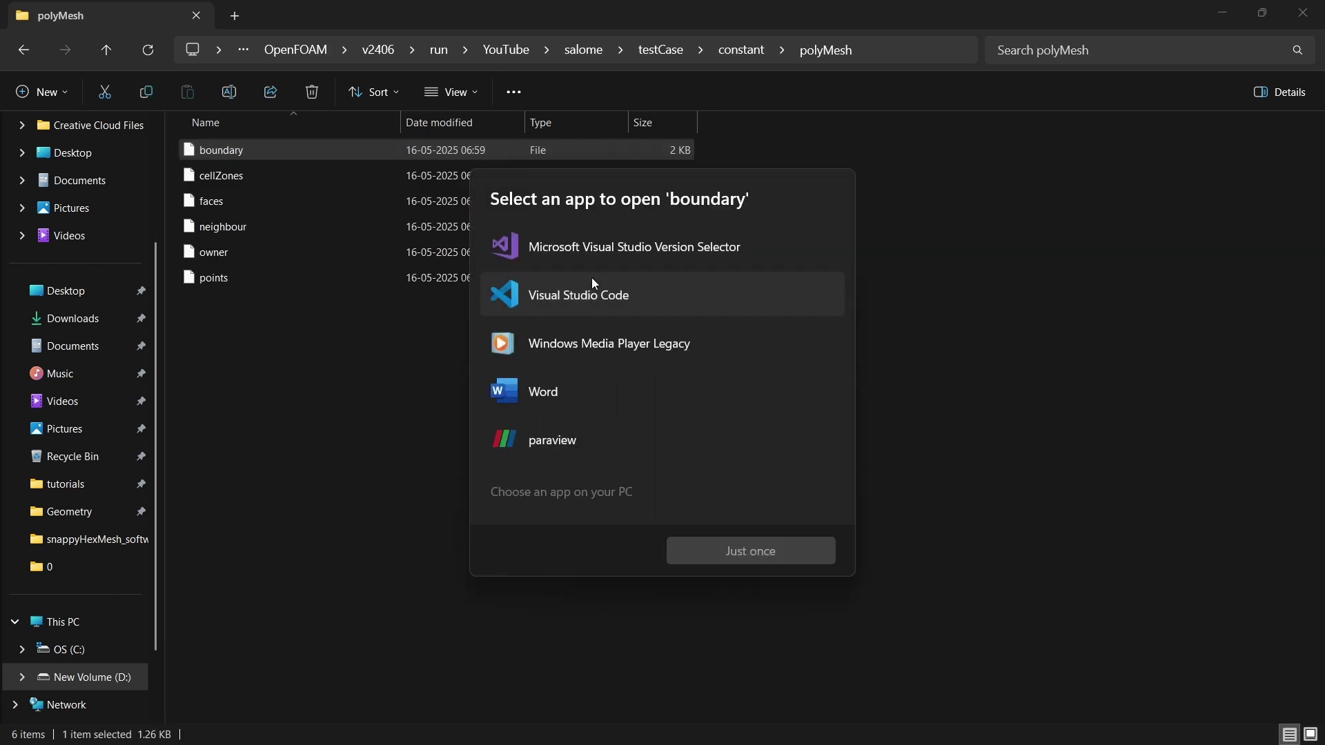
double_click(583, 301)
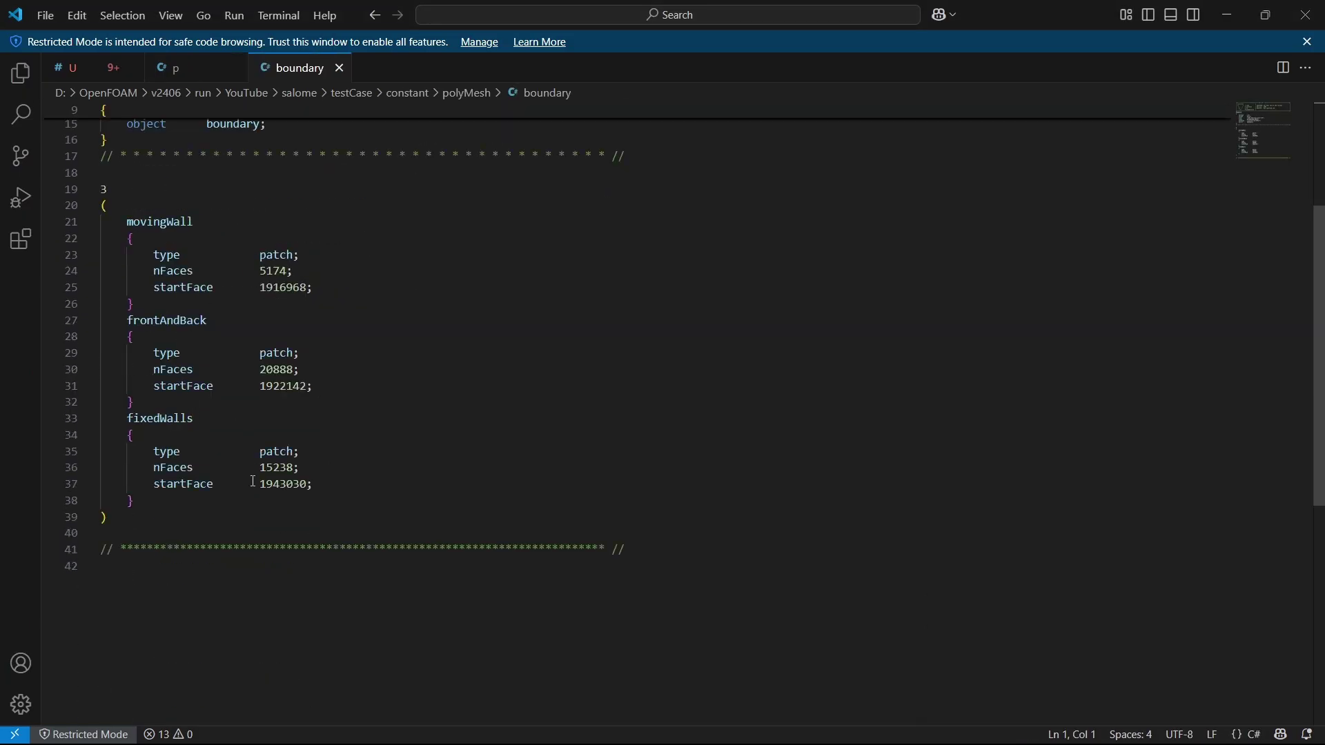
scroll(222, 436, up, 1)
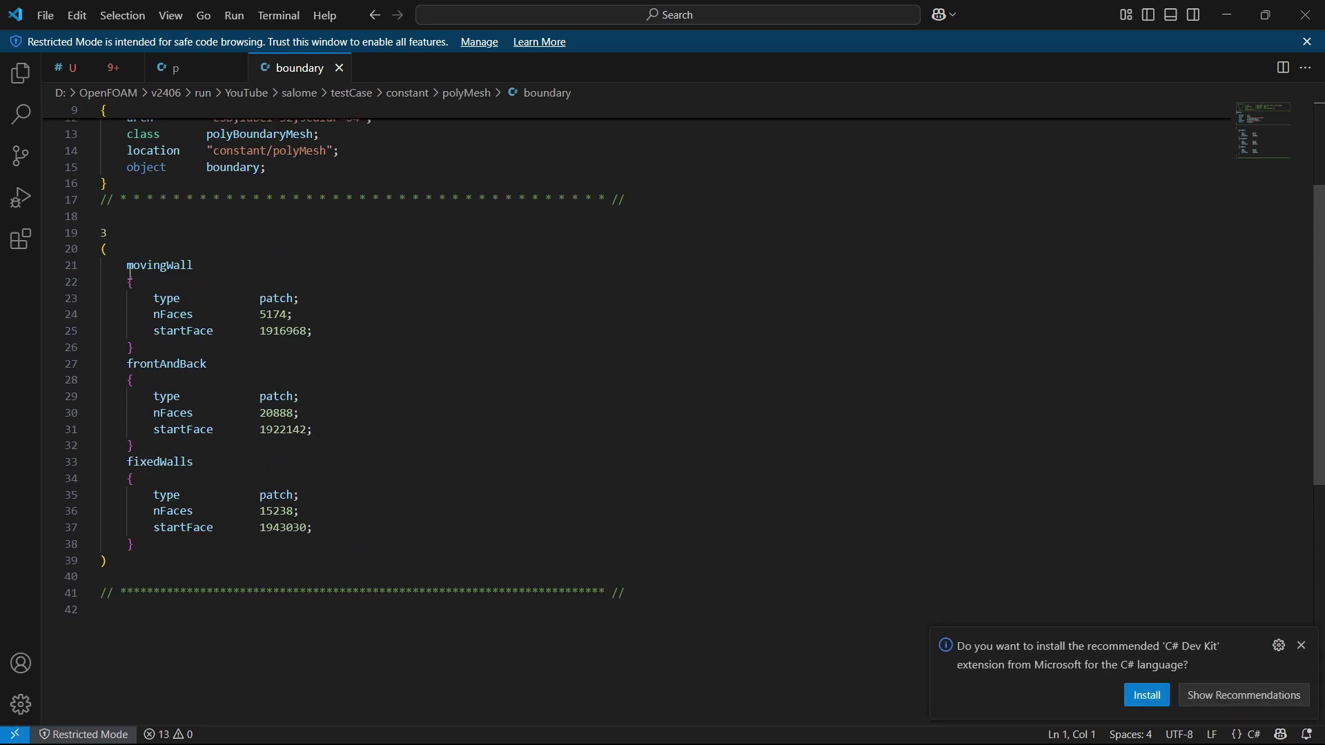
- Change the movingWall, frontAndBack and fixedWalls types from patch to wall and save
double_click(278, 299)
text(wall)
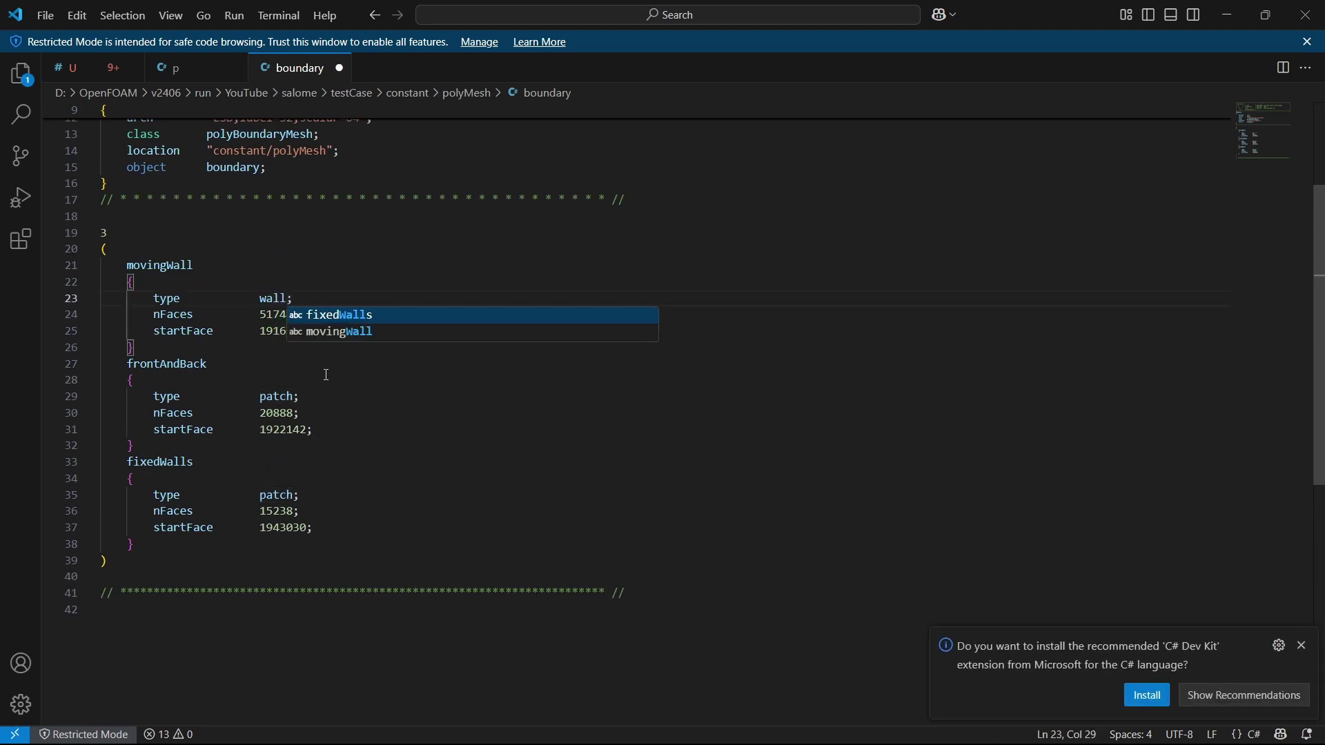
click(327, 375)
double_click(276, 299)
key(ctrl+c)
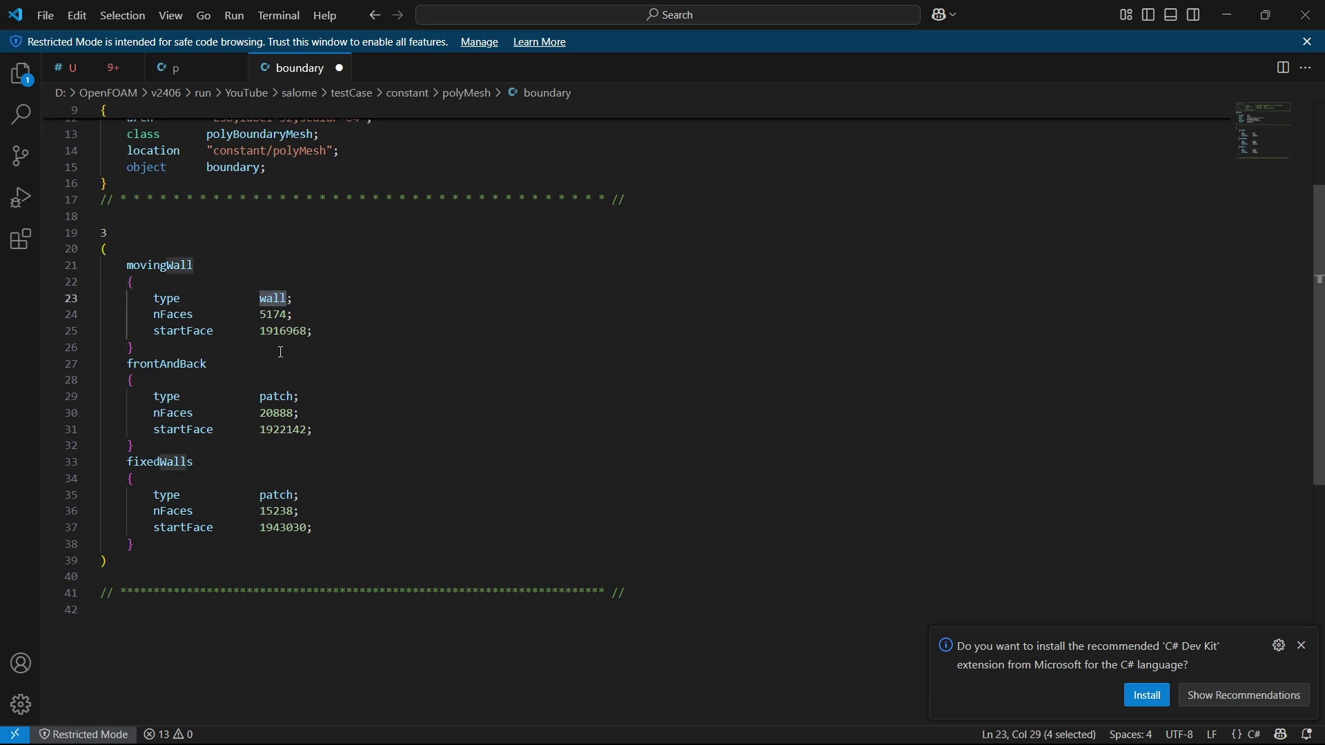
double_click(276, 398)
key(ctrl+v)
double_click(278, 495)
key(ctrl+v)
key(ctrl+s)
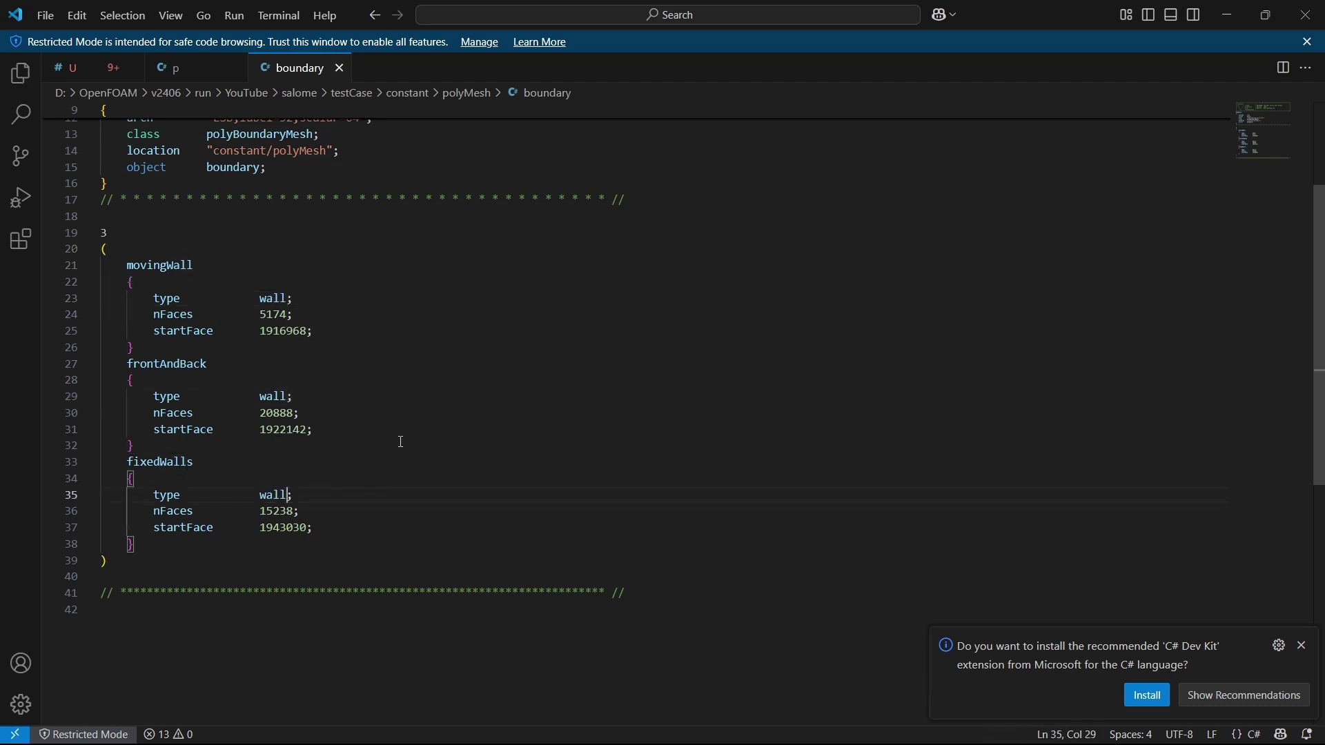
scroll(398, 443, up, 3)
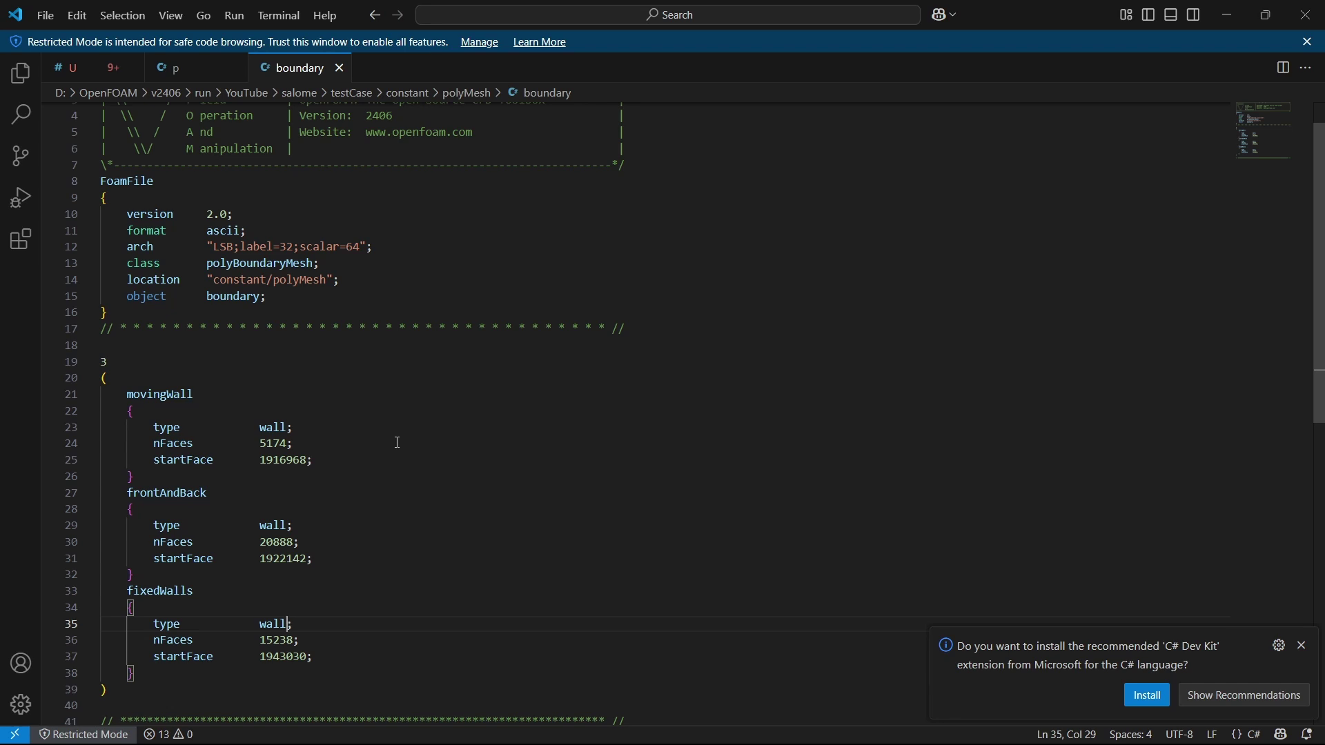
- Run checkMesh -constant in the terminal and review its Mesh OK report of 968809 cells
click(1306, 14)
key(alt+Up)
key(alt+Up)
key(alt+Tab)
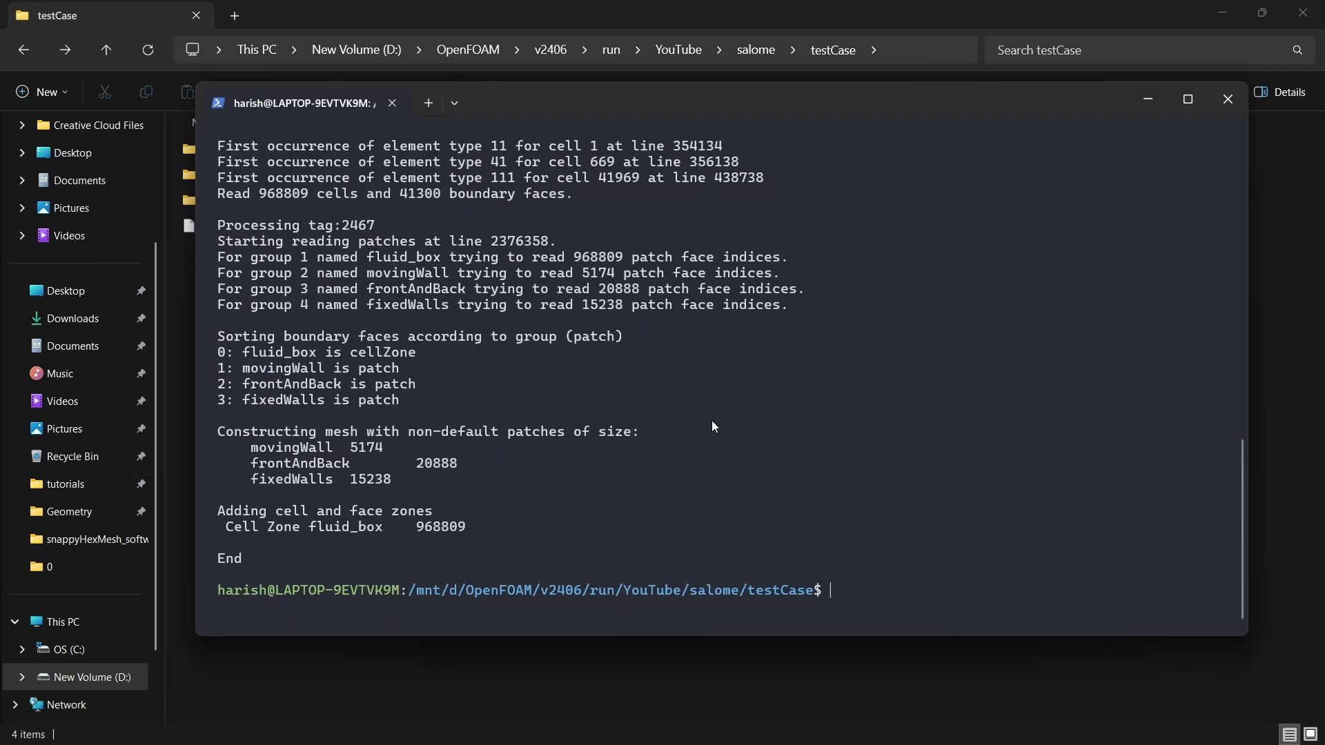
text(checkMesh -co)
key(Tab)
key(Return)
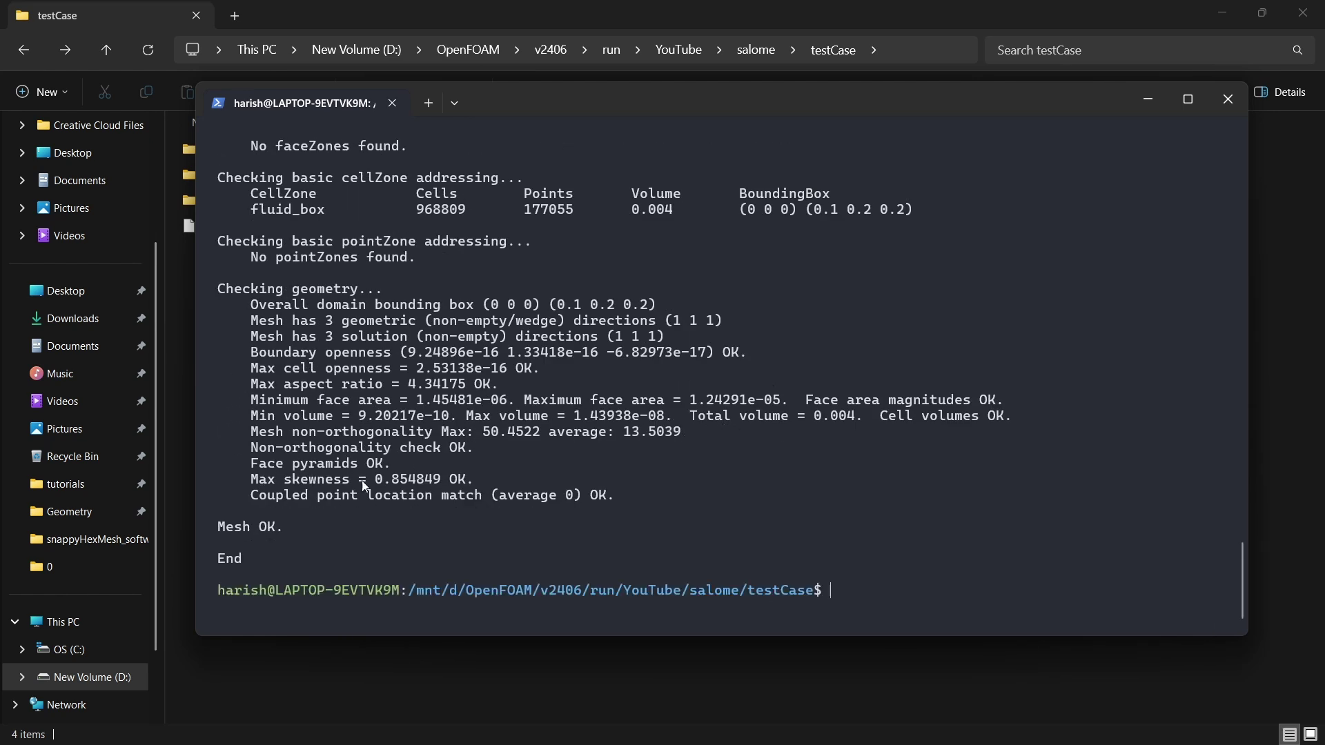
scroll(402, 444, up, 13)
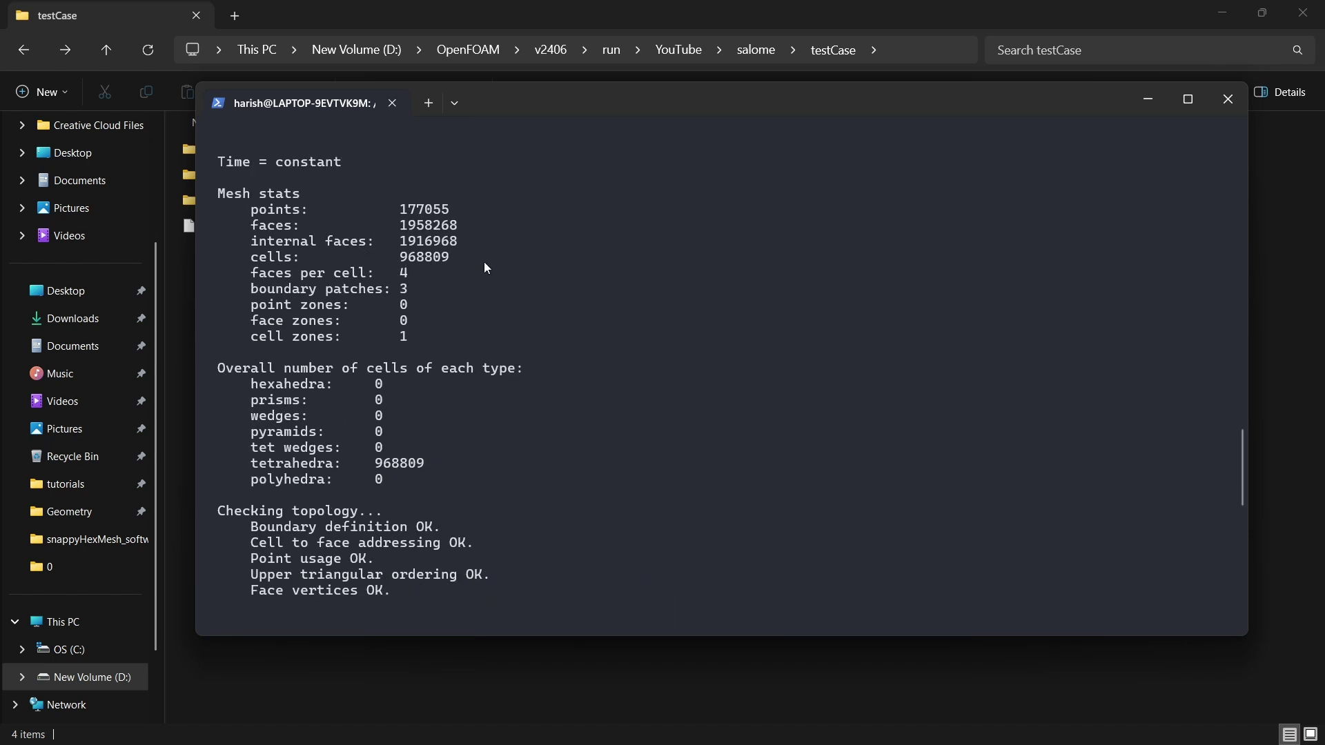
scroll(499, 421, down, 13)
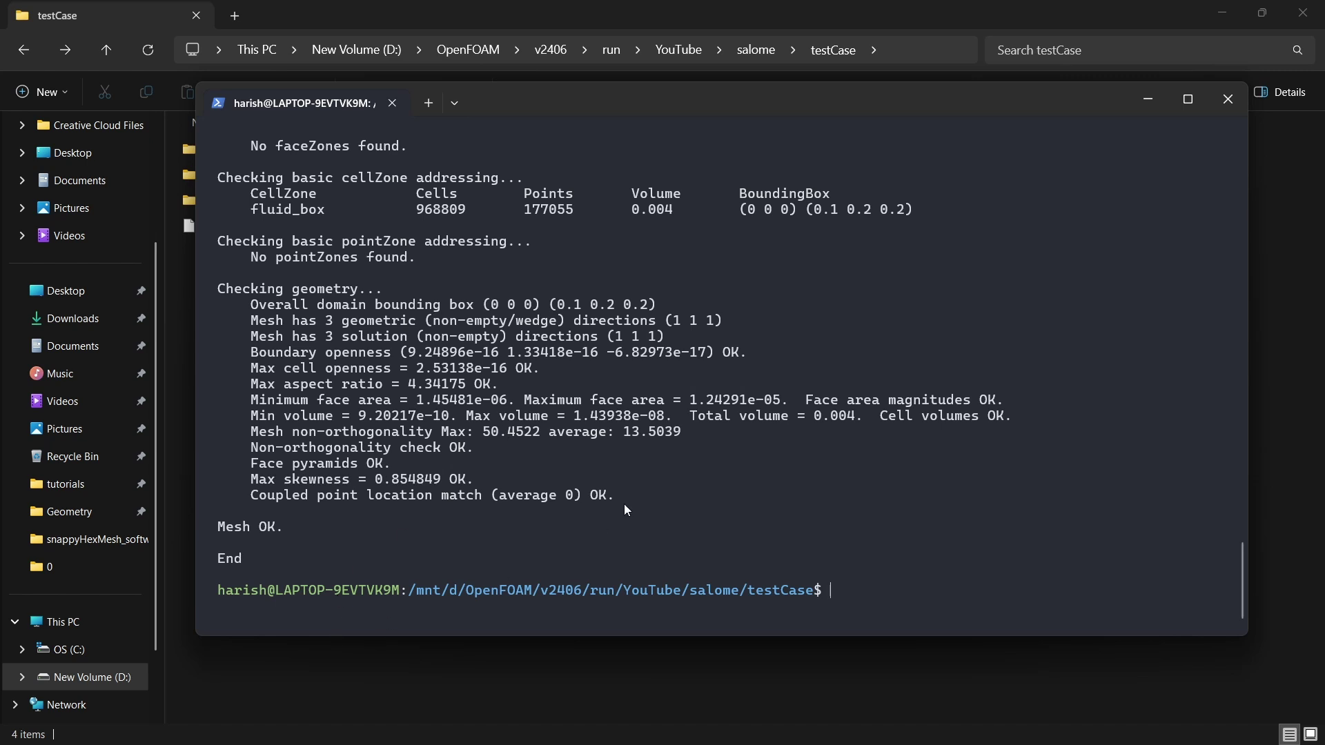
- Run icoFoam on the case and stop it with Ctrl+C once it reaches Time = 0.01
text(icoFoam)
key(Return)
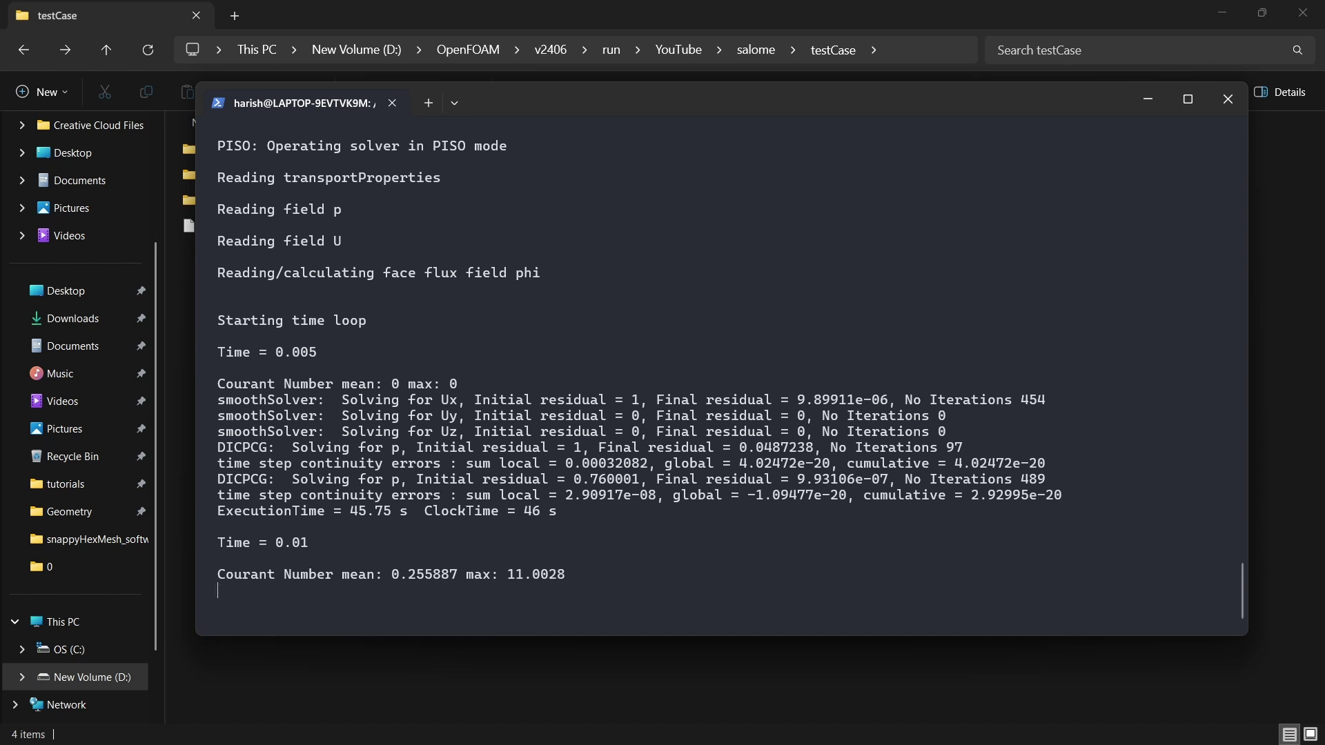
key(ctrl+c)
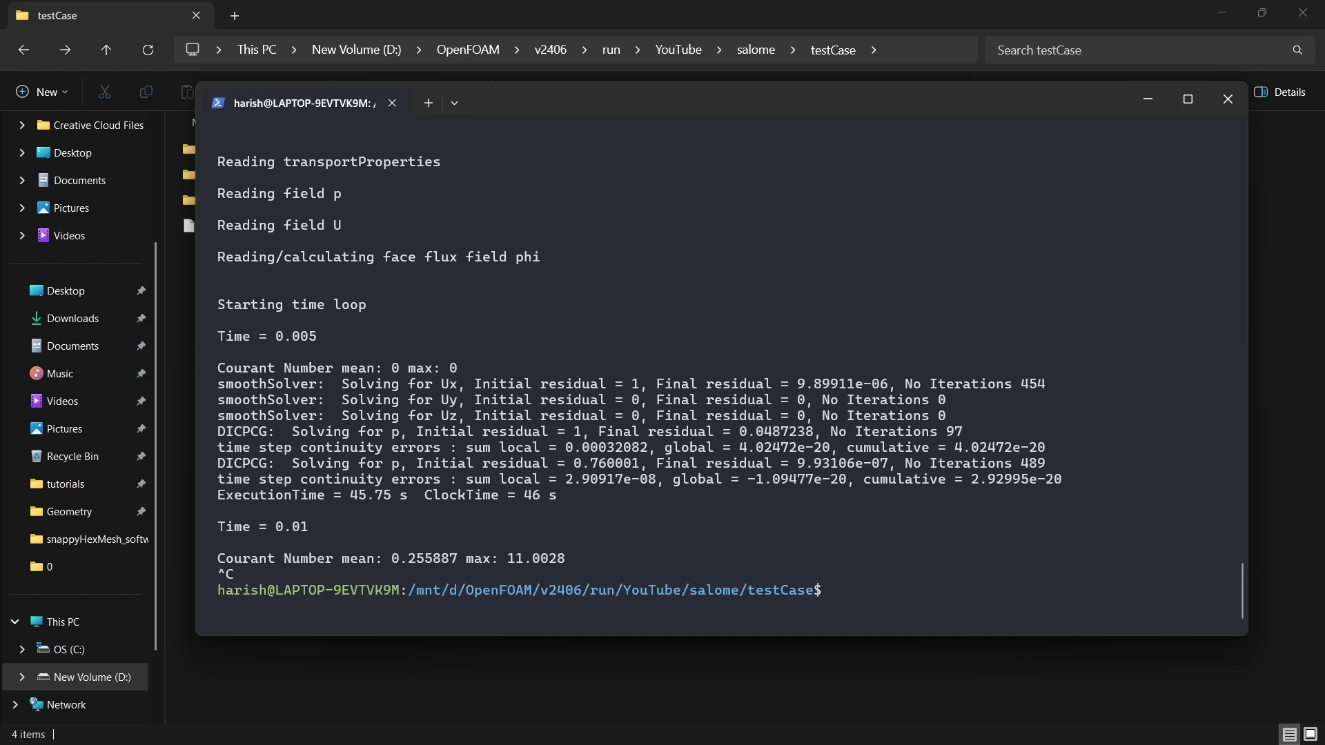